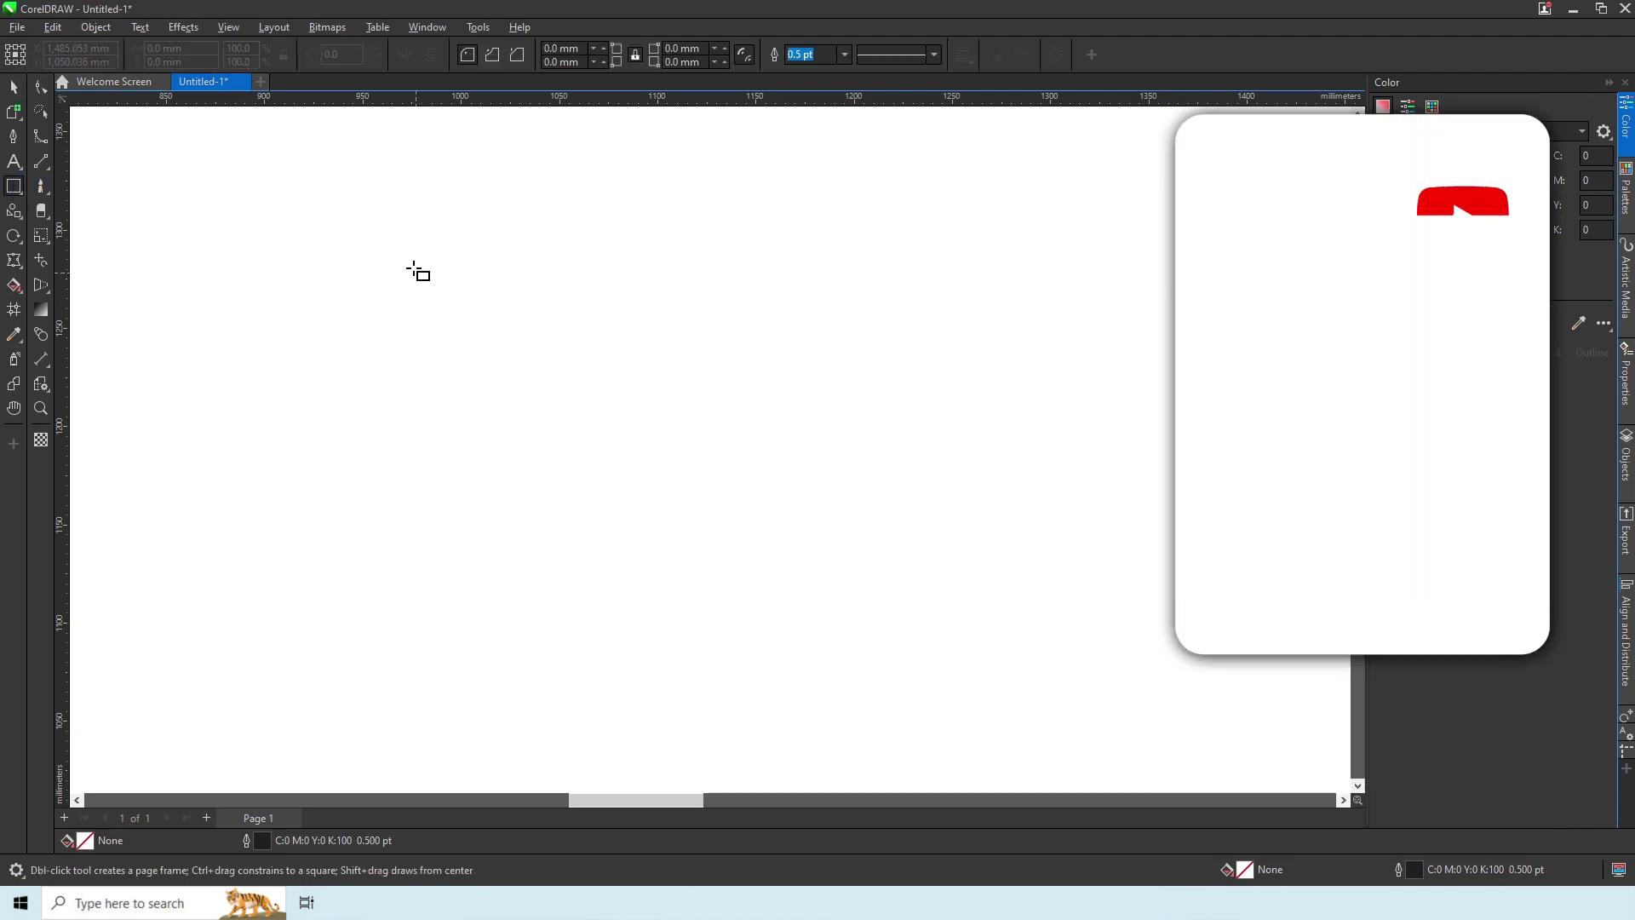
- Draw a rectangle with 10 mm corner radius and paste a copy scaled to 90% inside it
left_click(18, 86)
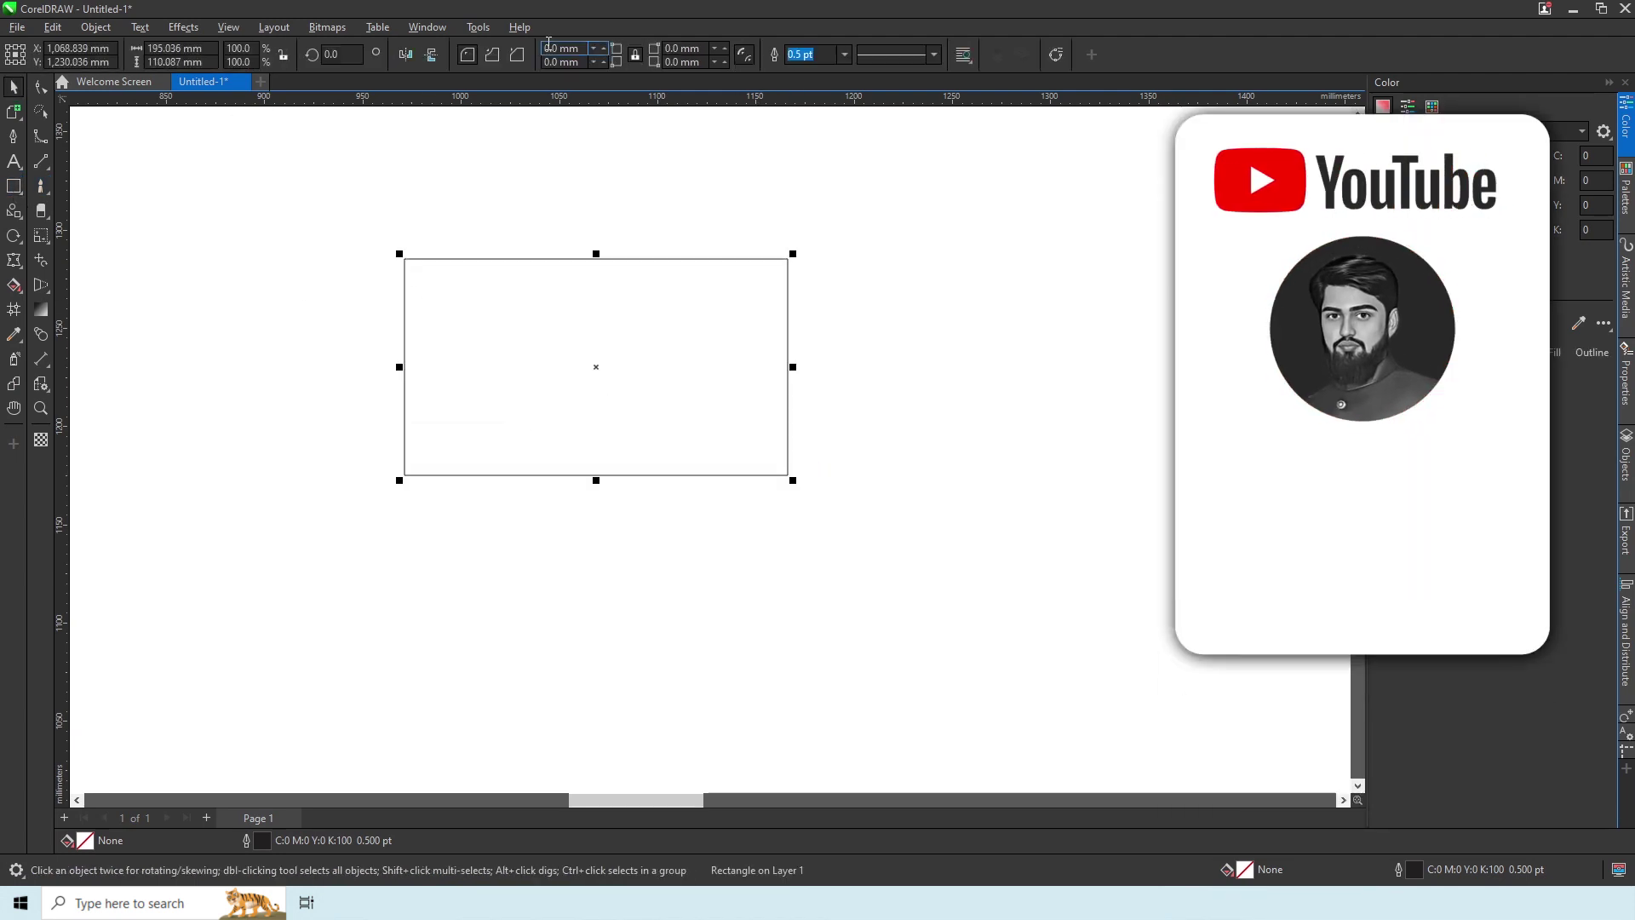
left_click(562, 49)
type("10")
key("Return")
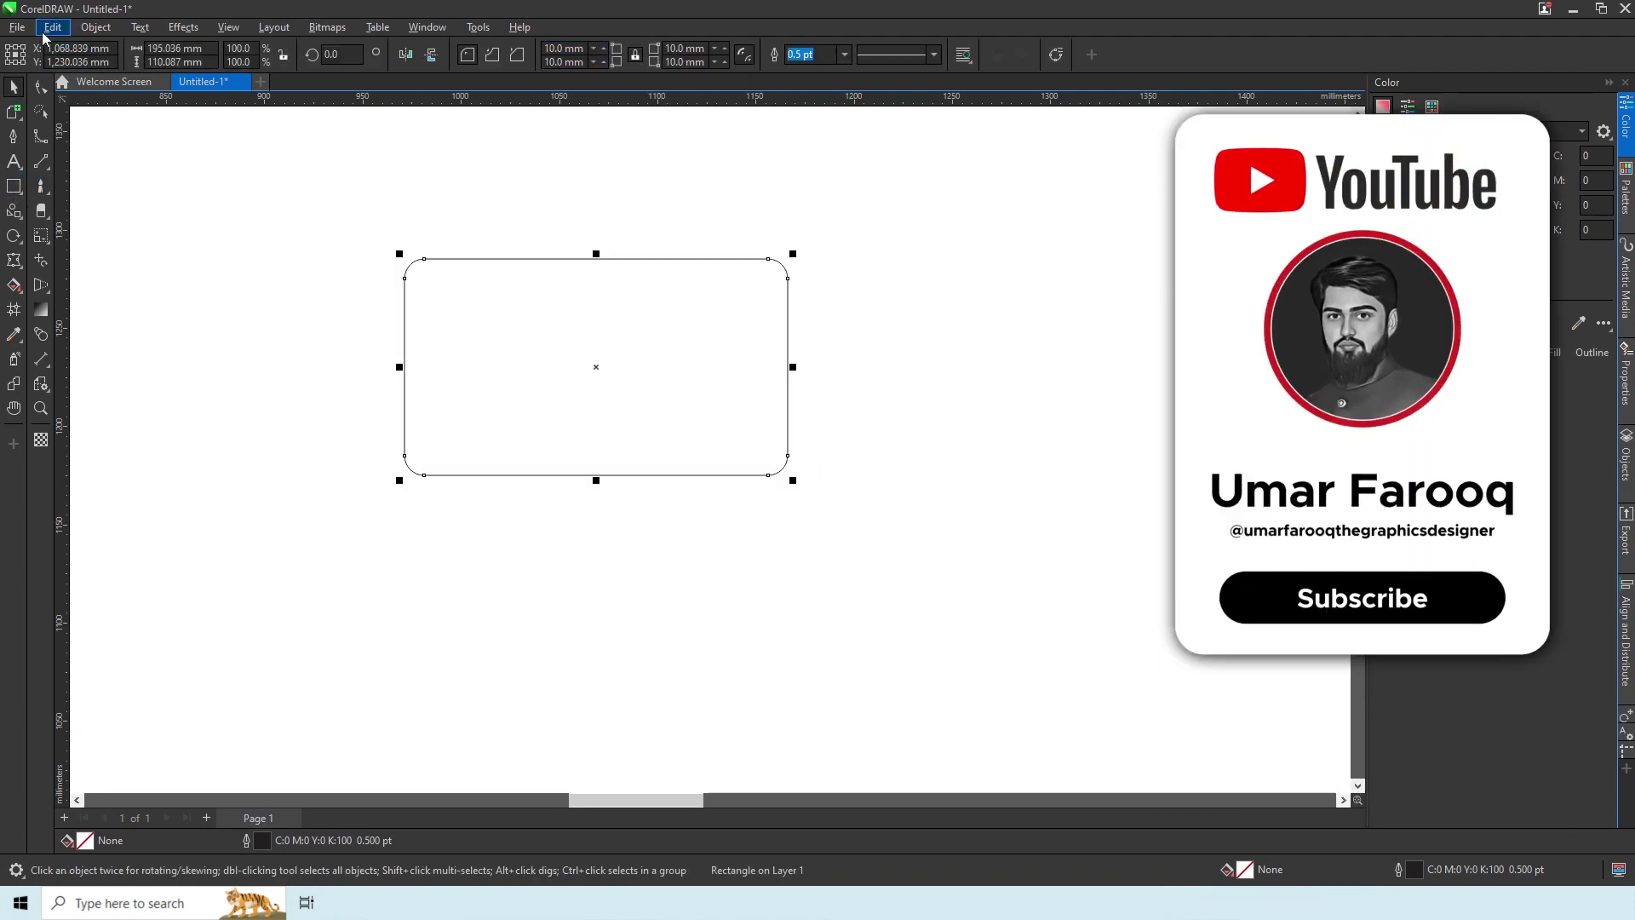
left_click(53, 27)
left_click(85, 175)
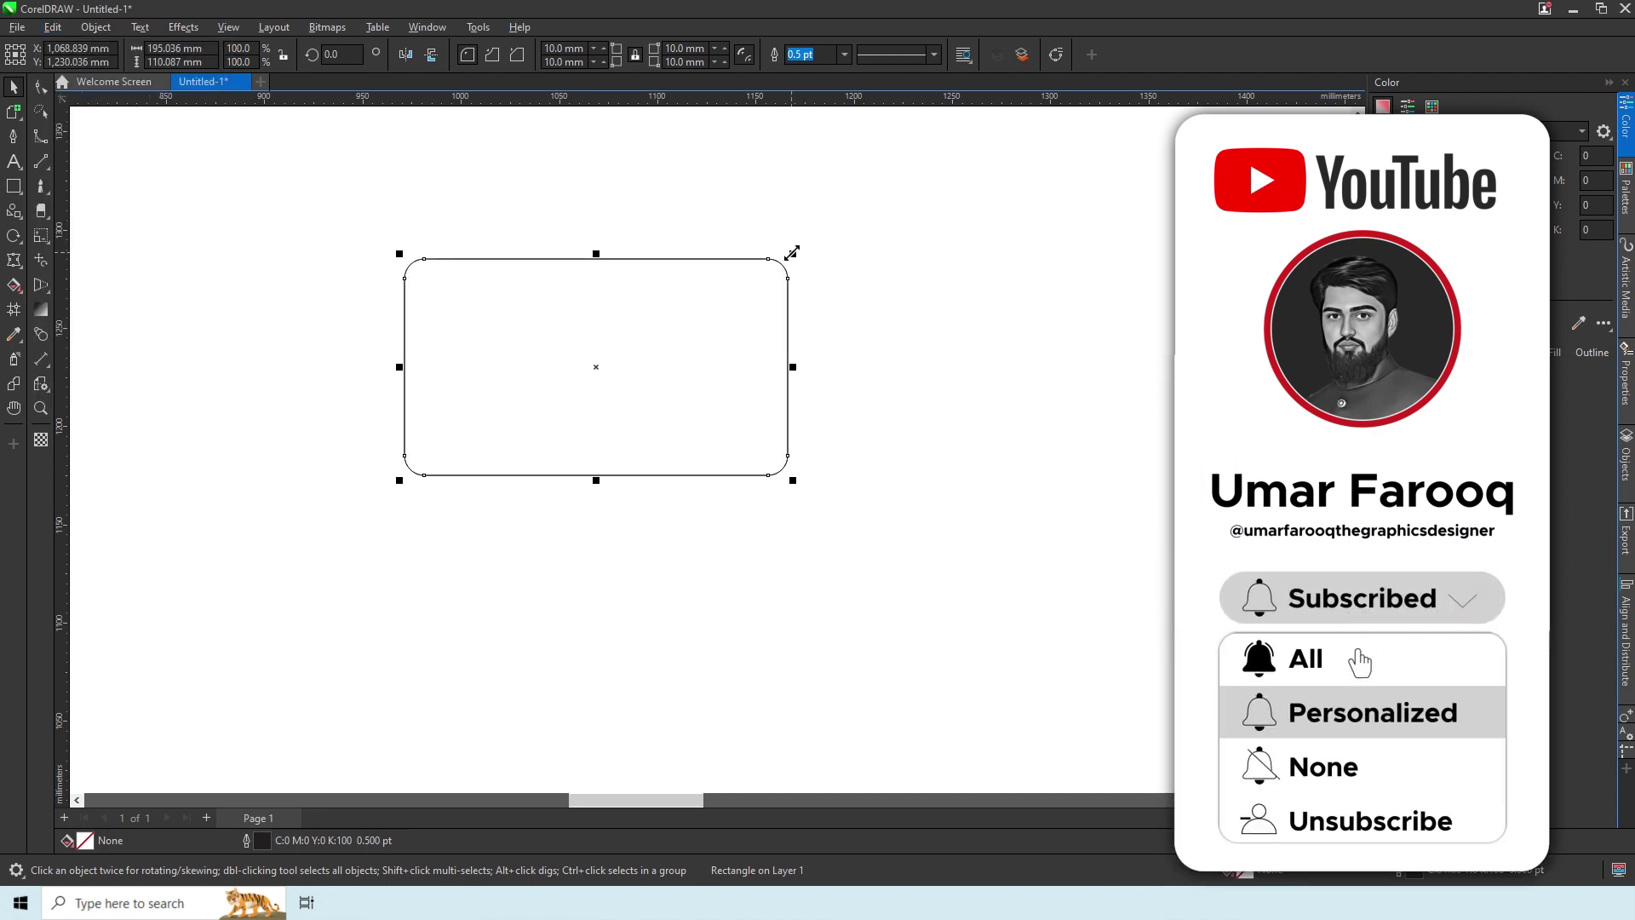
left_click_drag(792, 253, 775, 264)
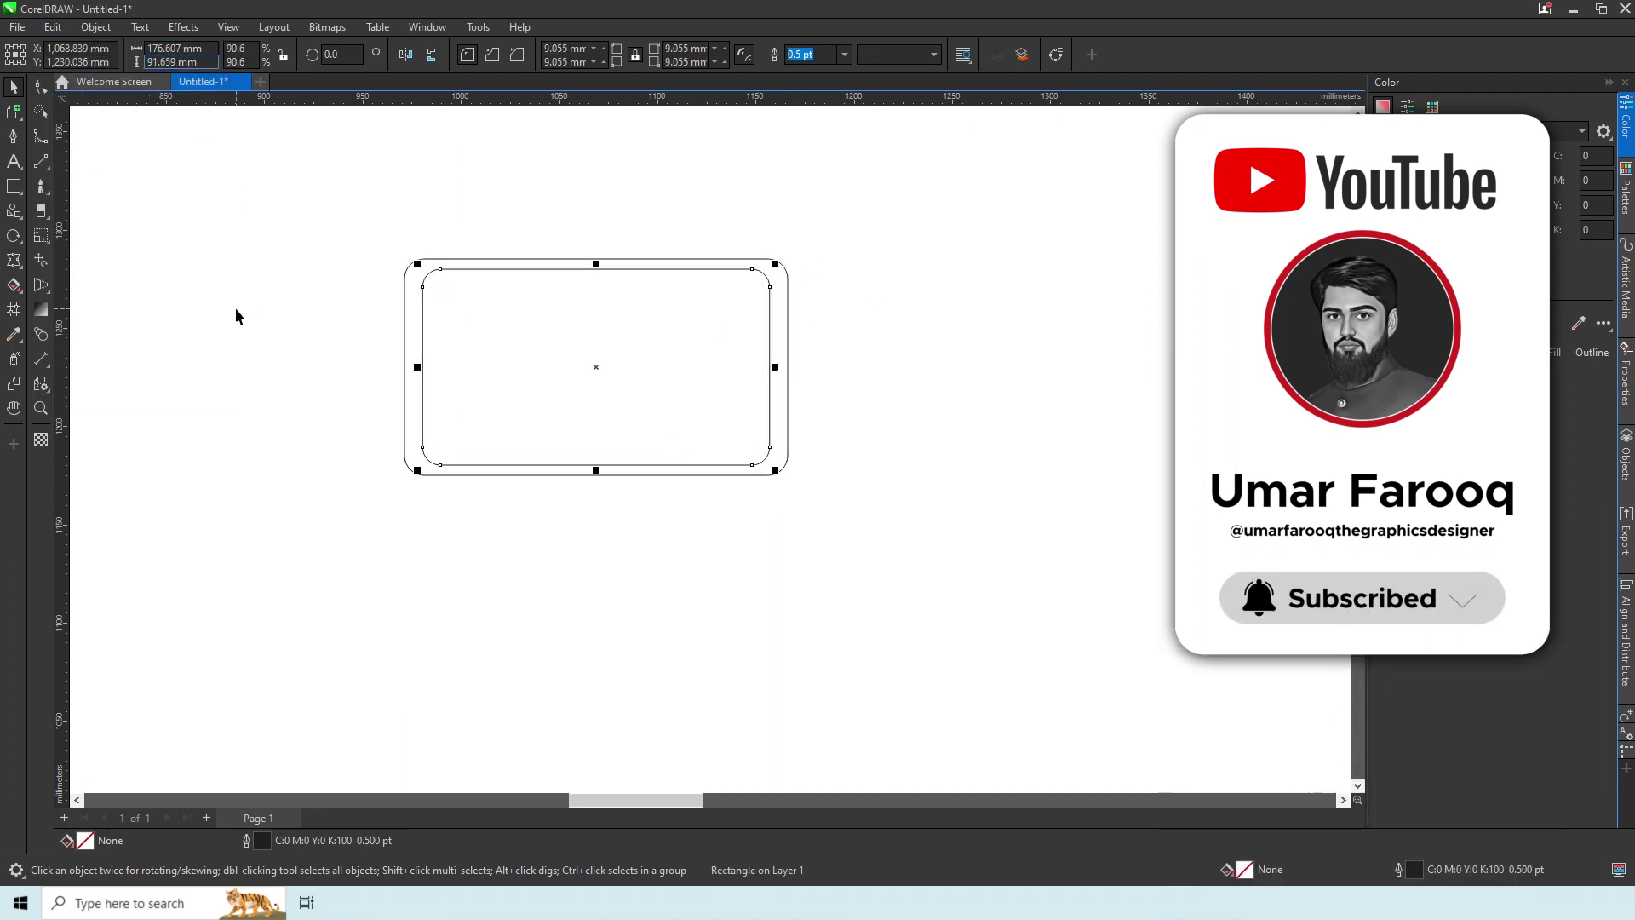
- Smart Fill the band between the two rounded rectangles slate blue
left_click(14, 286)
left_click(131, 299)
left_click(414, 366)
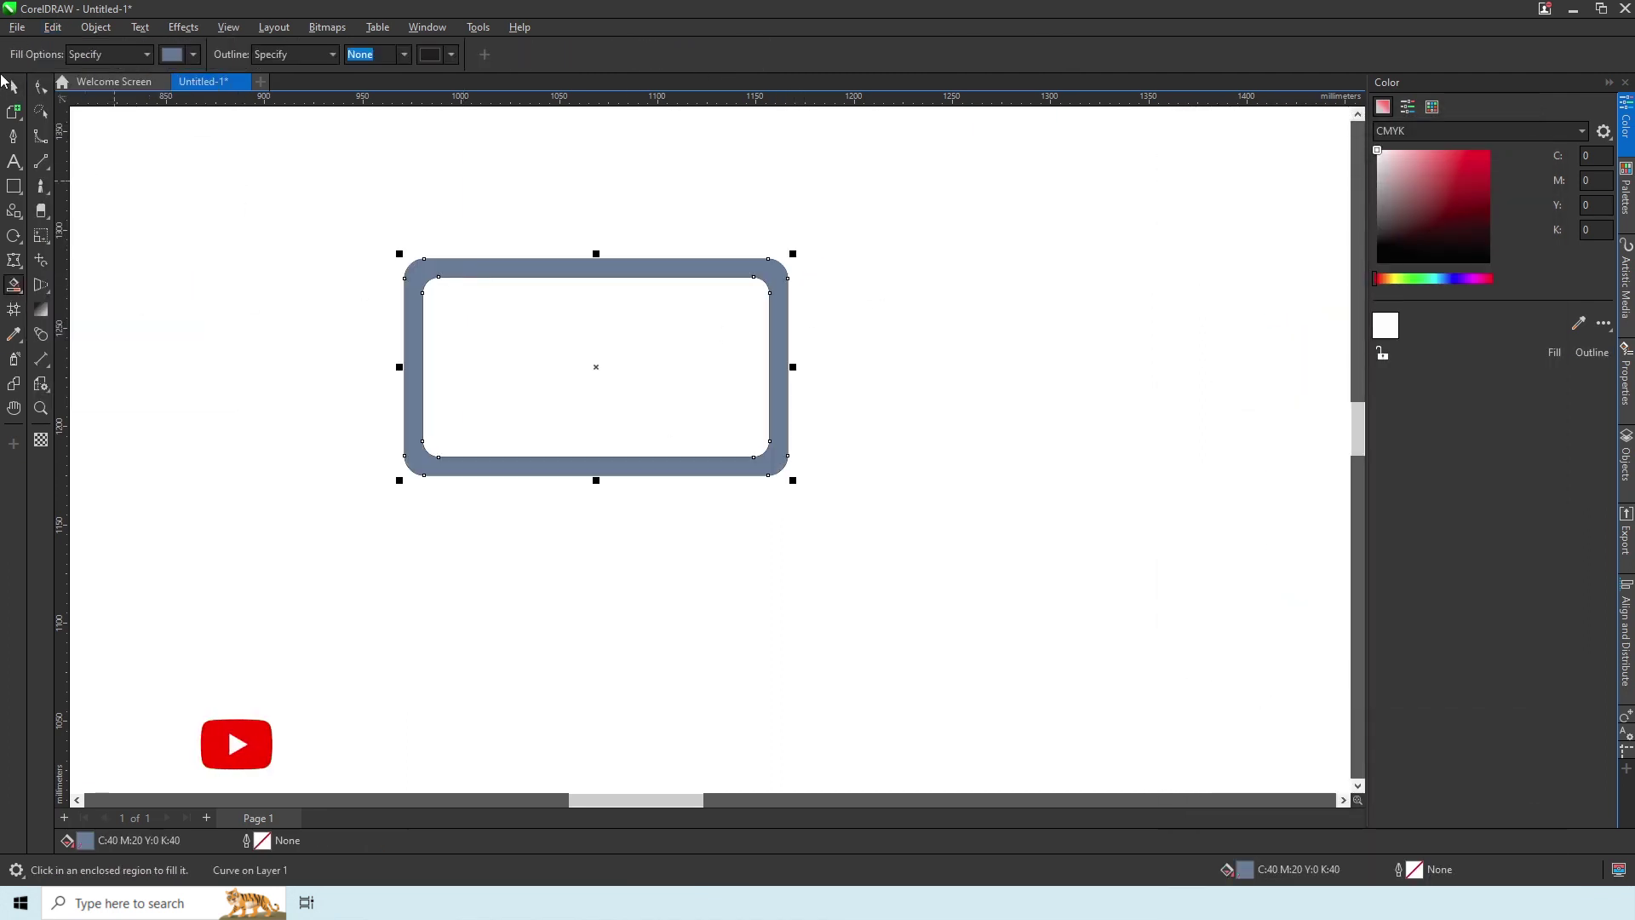
left_click(9, 87)
left_click(538, 347)
key("Escape")
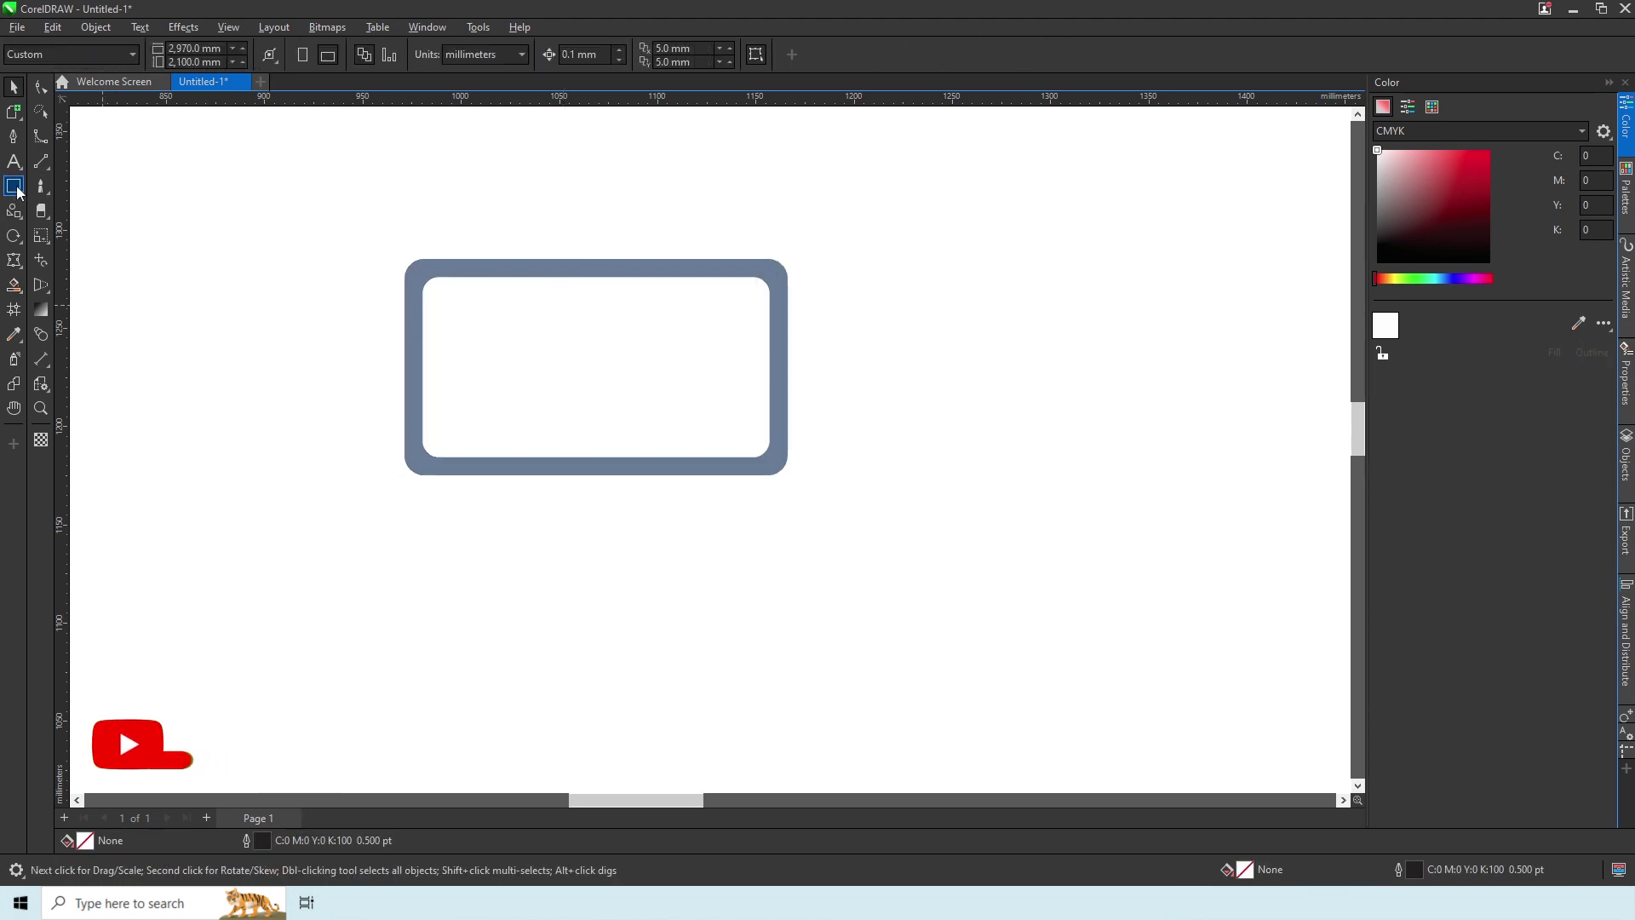
- Draw a rectangle above the frame and stretch its left edge outward
key("F6")
left_click_drag(484, 232, 450, 278)
scroll(554, 259, "up", 2)
scroll(556, 401, "down", 1)
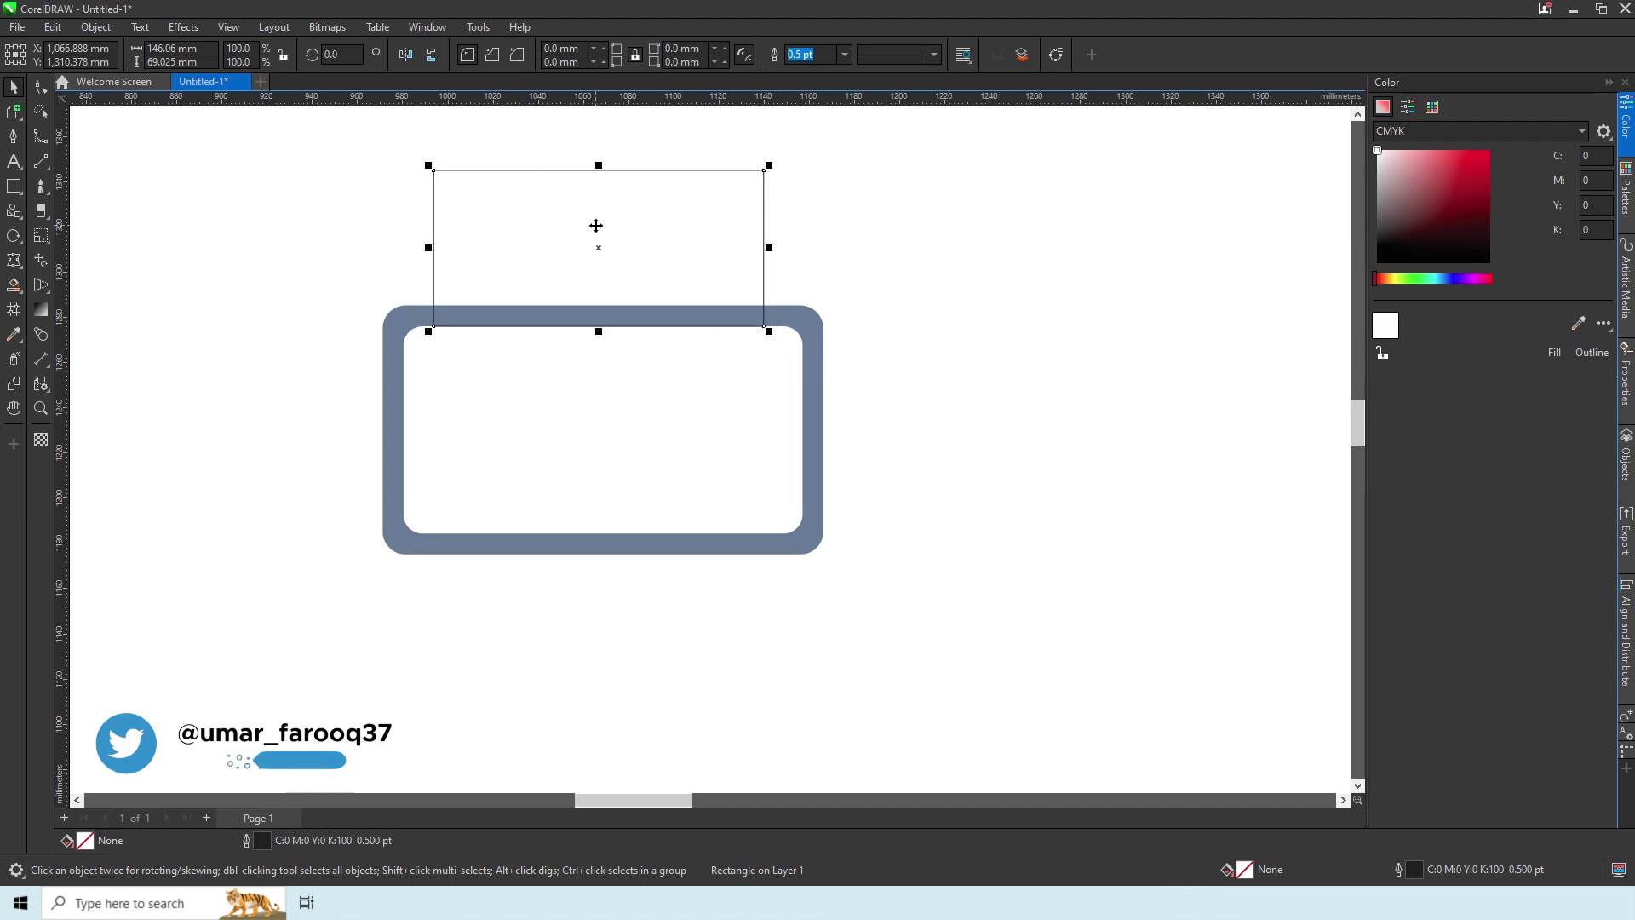
left_click_drag(433, 289, 422, 289)
scroll(426, 289, "up", 2)
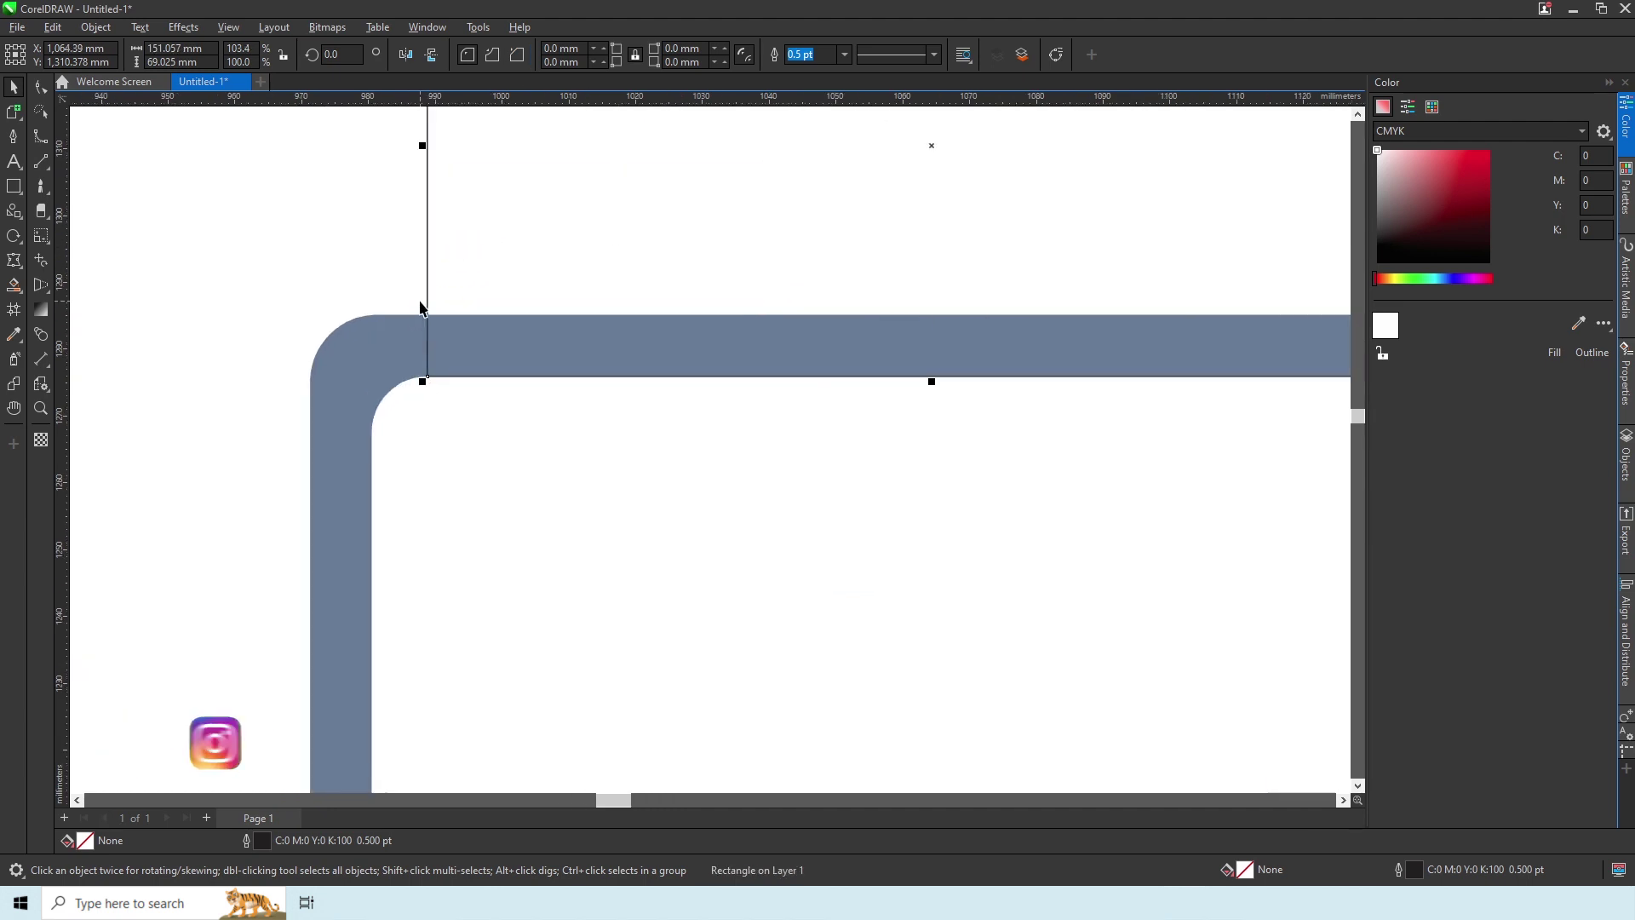
scroll(533, 284, "down", 1)
- Paste a smaller copy of the top rectangle inside the original and widen it
left_click(53, 26)
left_click(85, 111)
left_click(53, 26)
left_click(86, 129)
left_click_drag(863, 384, 820, 365, "shift")
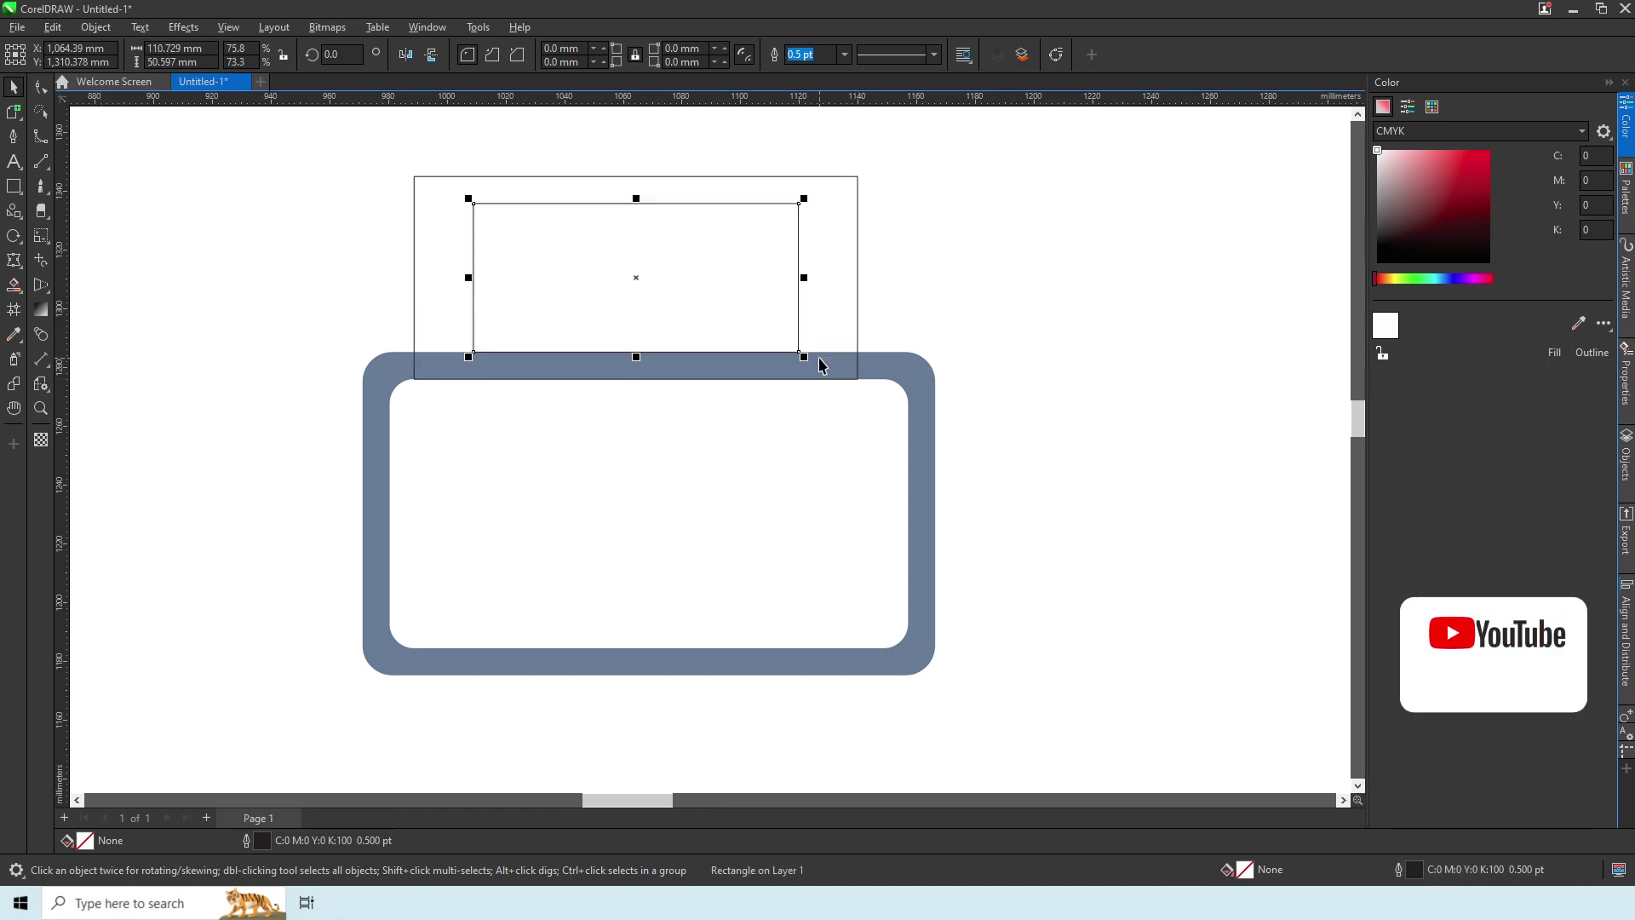
left_click_drag(841, 280, 837, 279)
- Fully round the corners of both top rectangles, making them pills
left_click(205, 222)
left_click(493, 173)
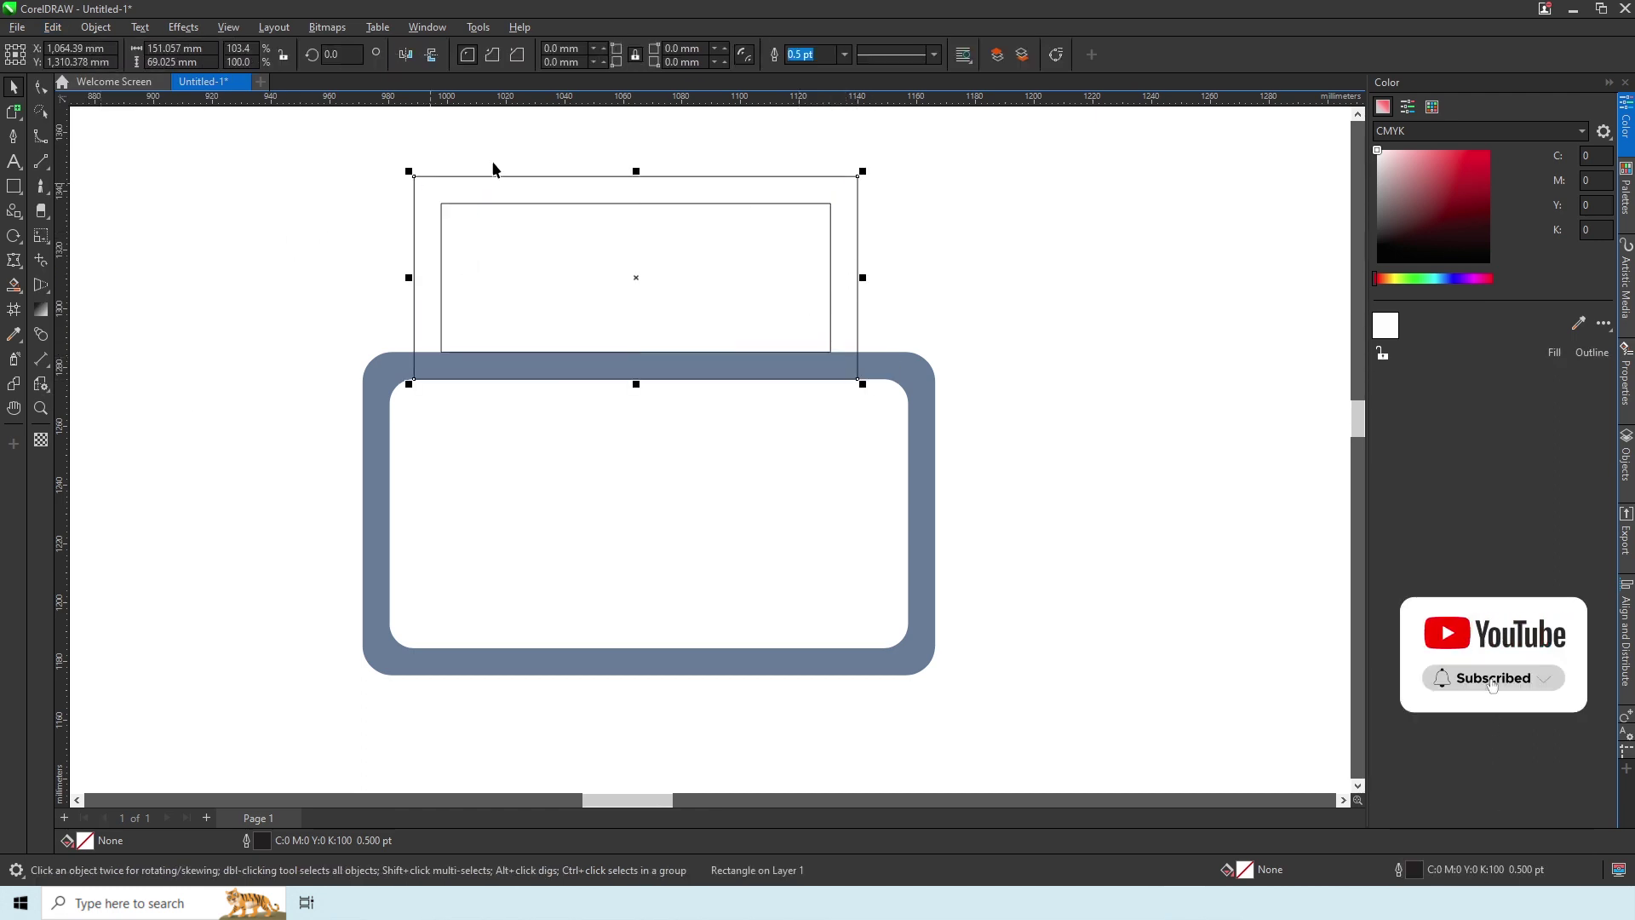
type("35")
key("Return")
left_click(552, 252)
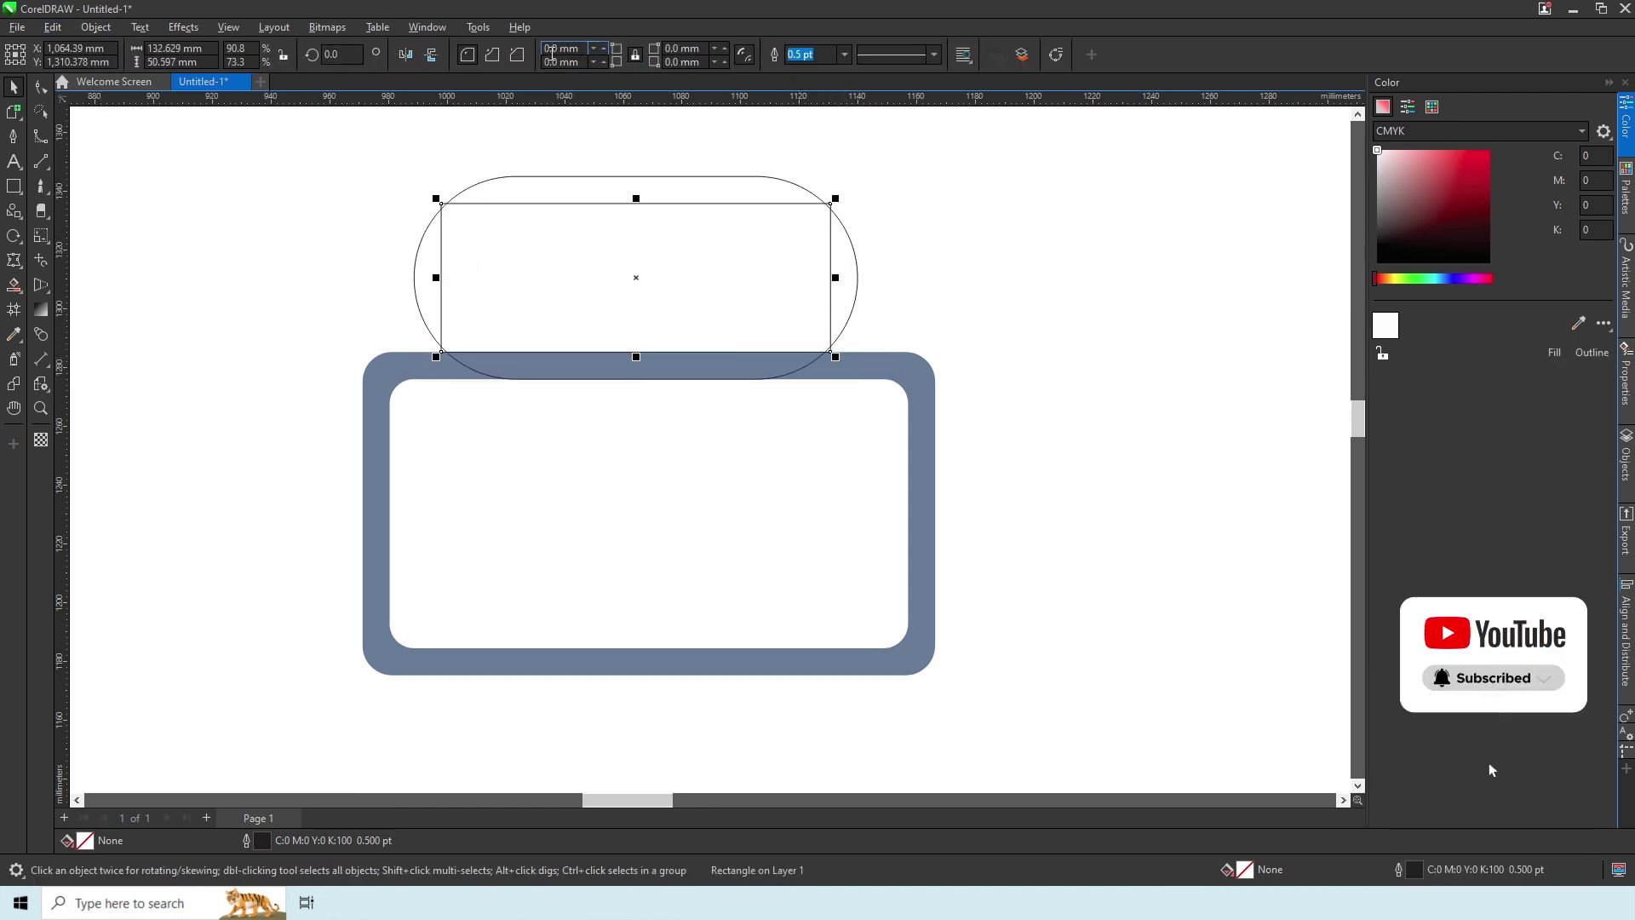
type("00")
key("Return")
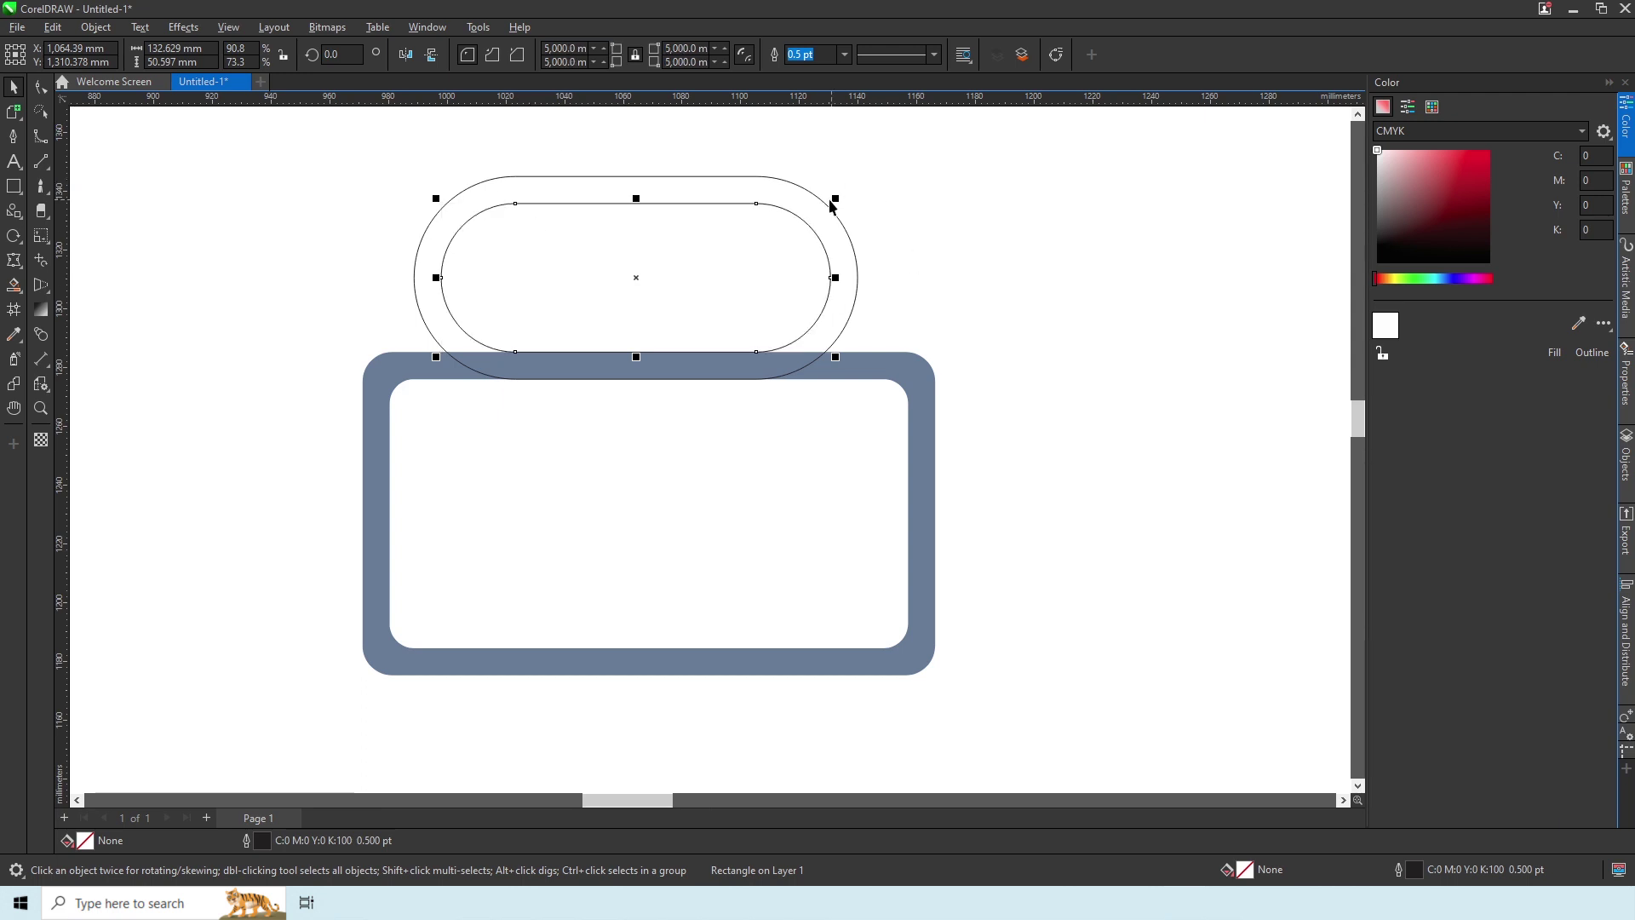
- Widen both pill outlines together symmetrically
left_click(816, 196, "shift")
left_click_drag(864, 277, 916, 277)
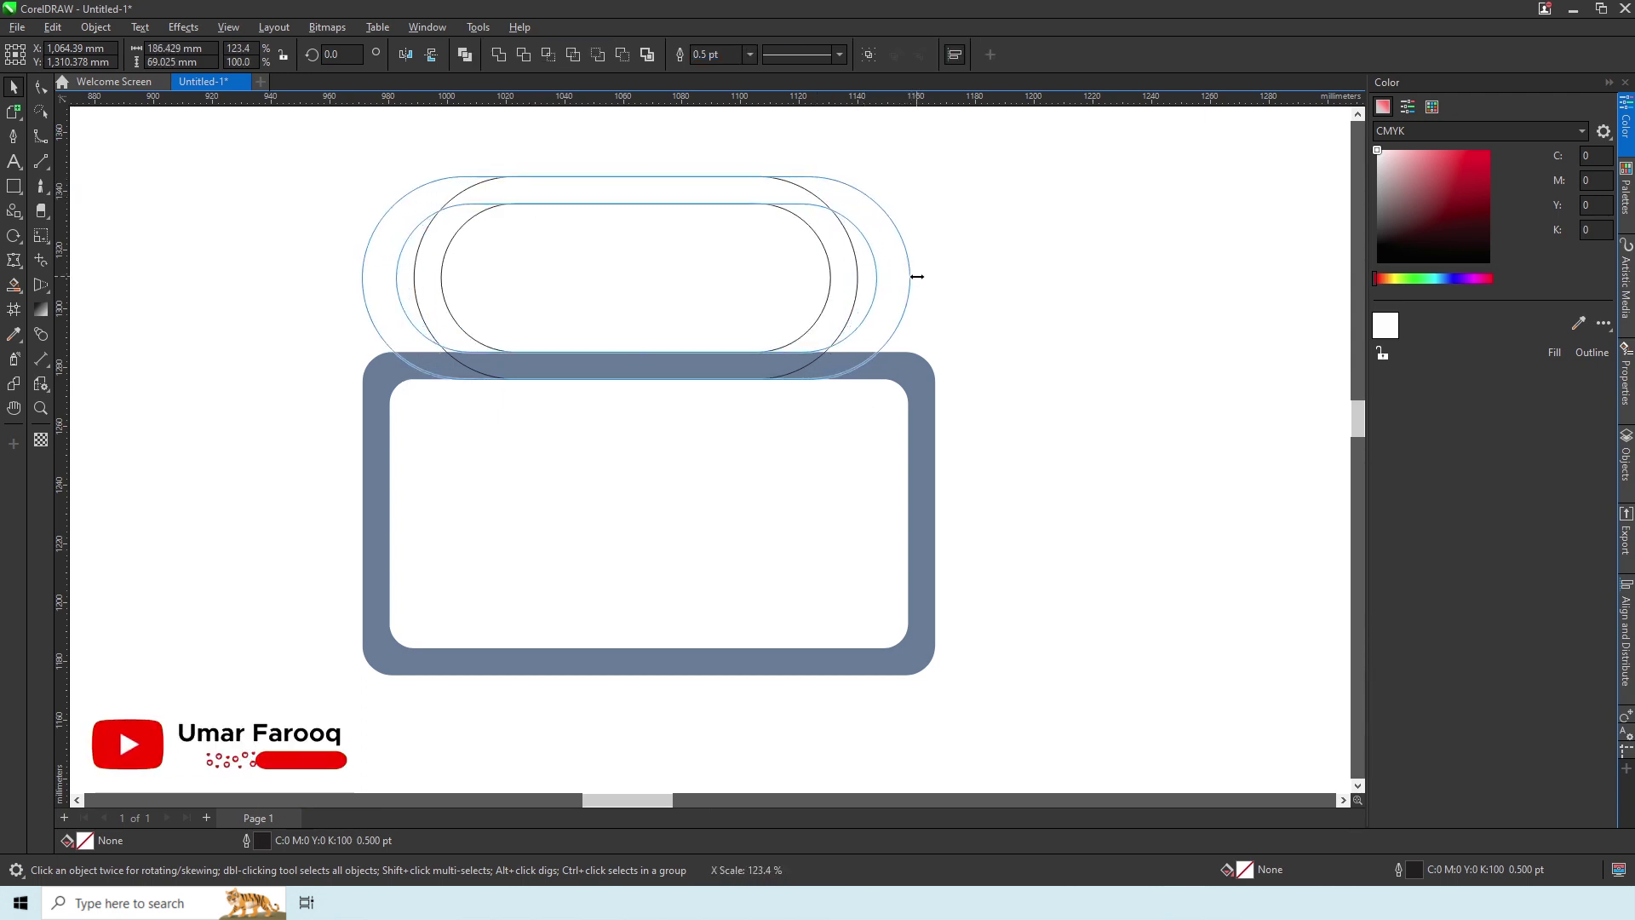
left_click(94, 308)
key("F6")
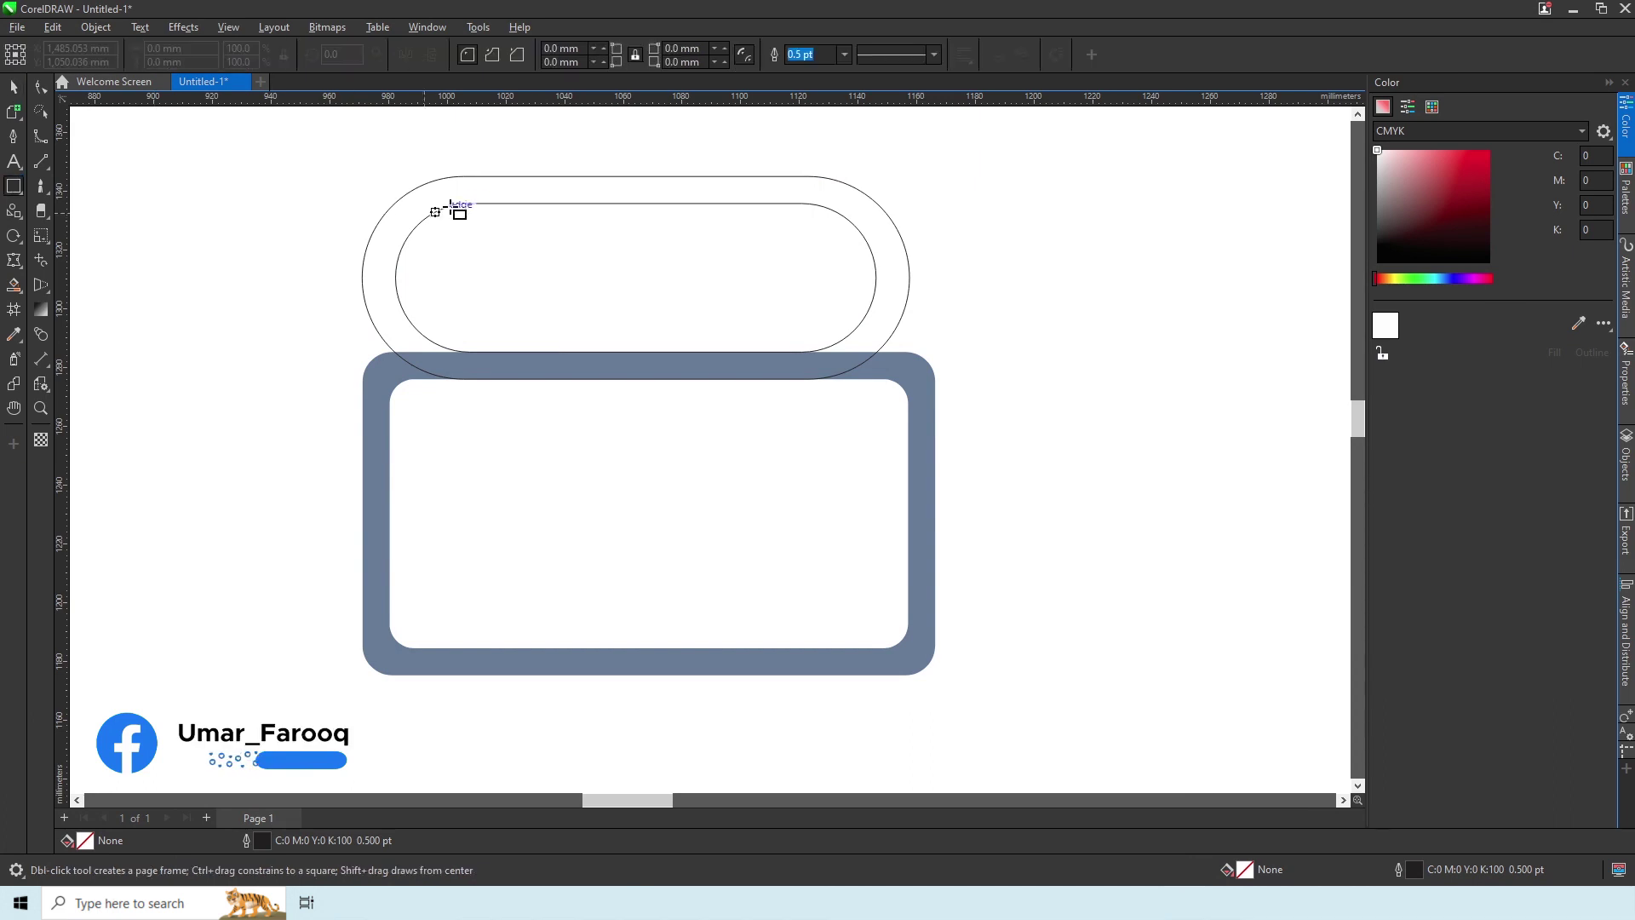
- Draw a tall rectangle over the right end of the pills
left_click_drag(909, 278, 957, 390)
key("space")
left_click(194, 208)
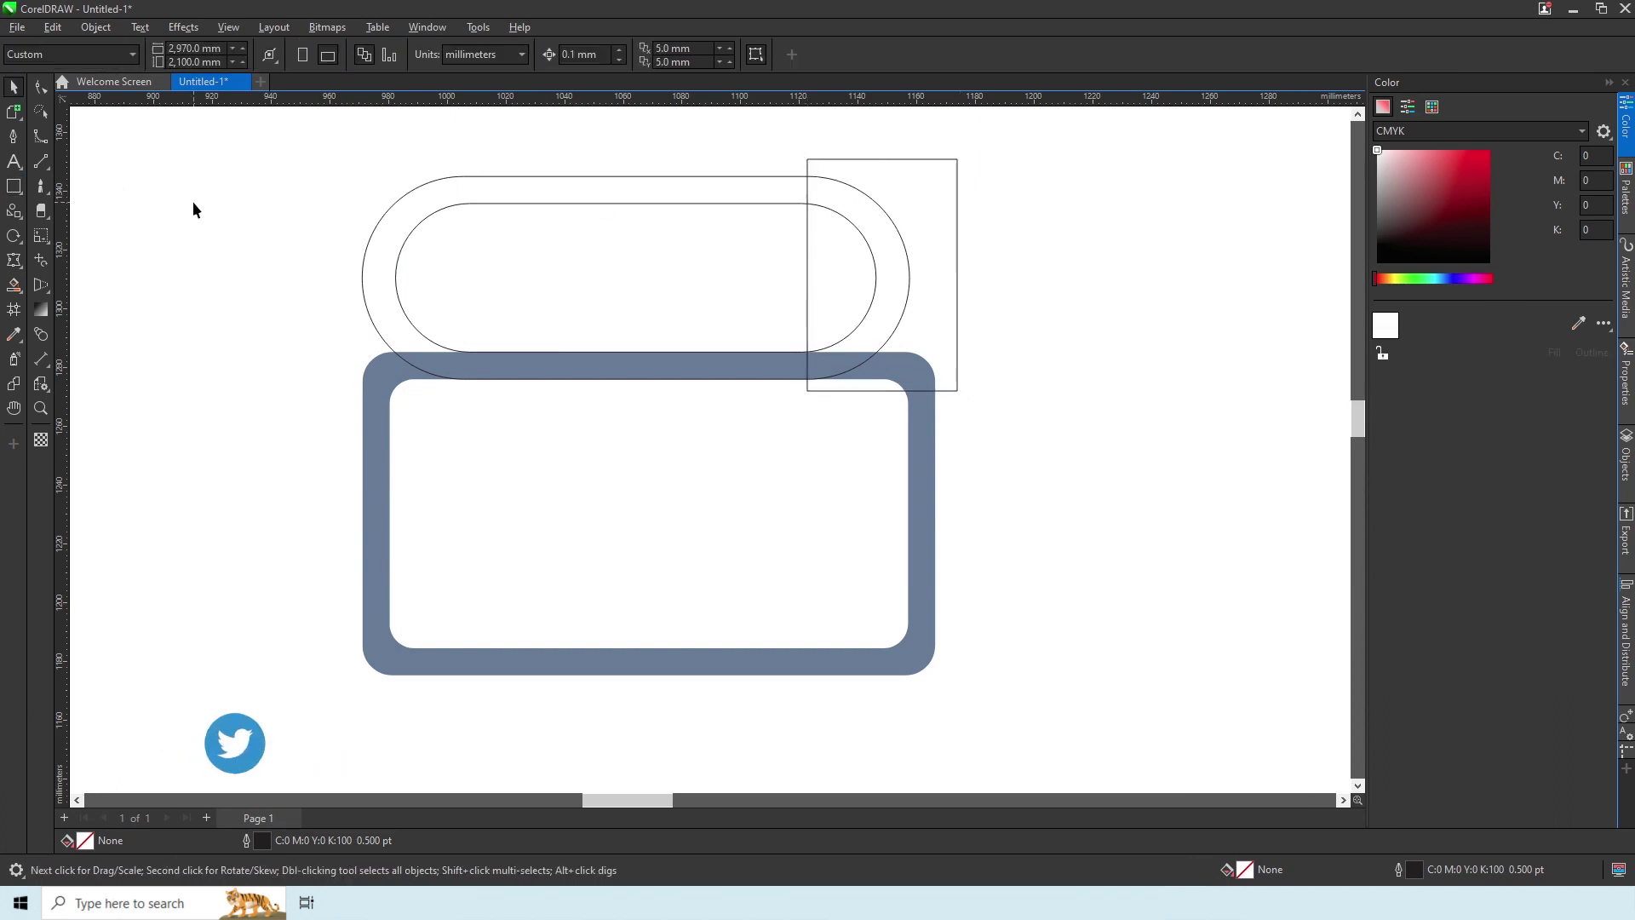
- Notch the frame's bottom-left corner, give it a hairline red fill, and draw a small rectangle below
left_click(419, 424)
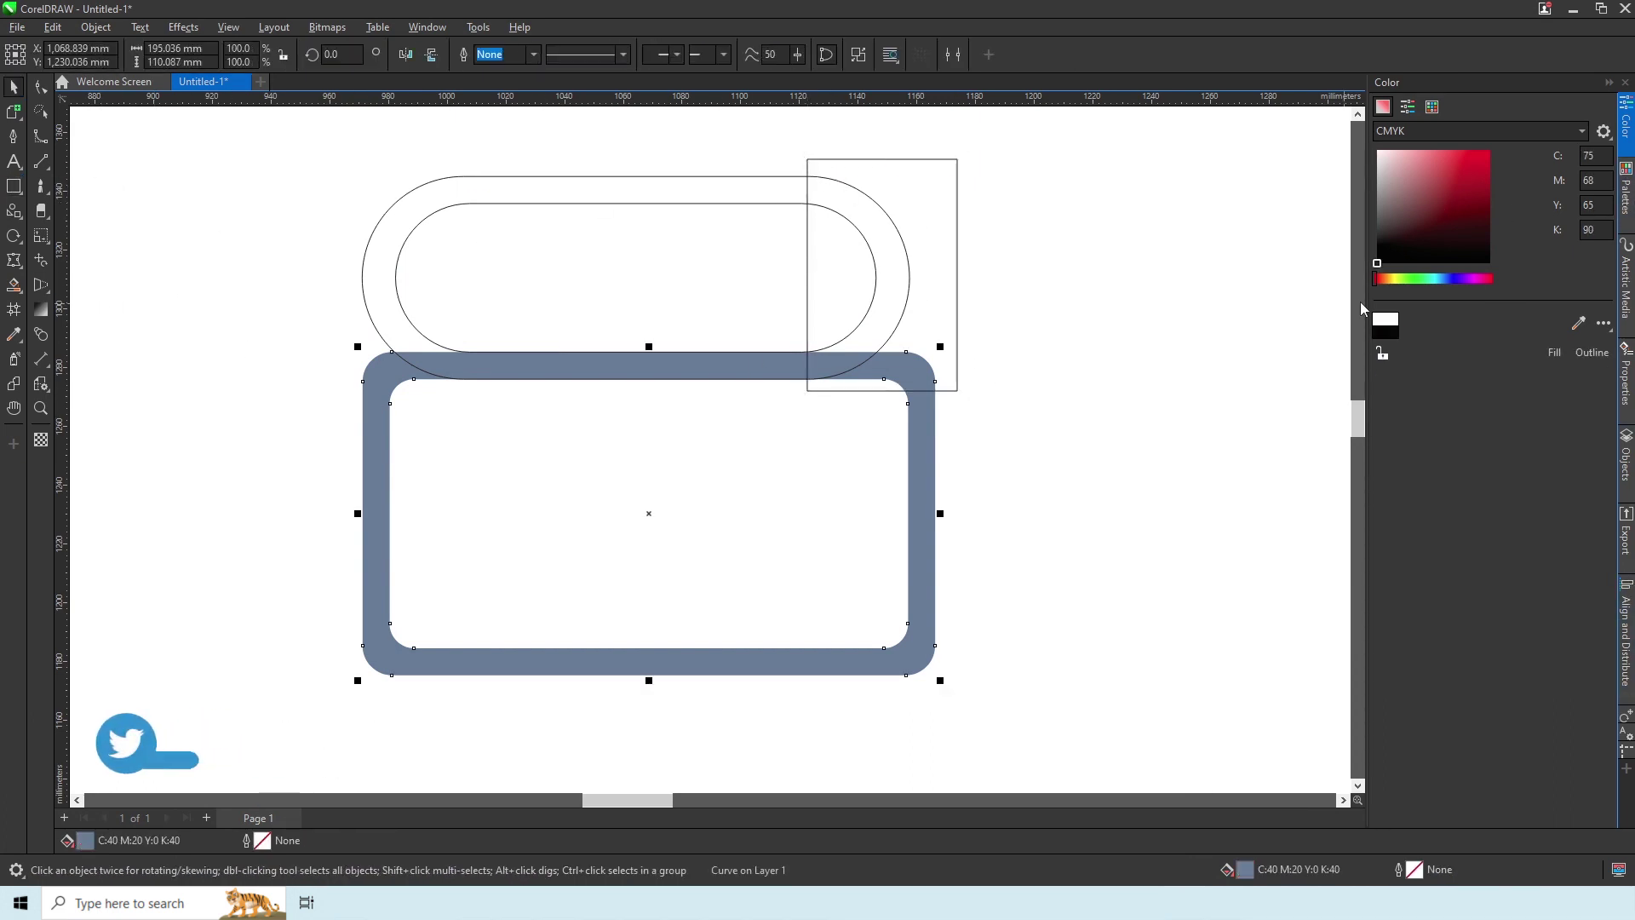
left_click(1373, 288)
key("F10")
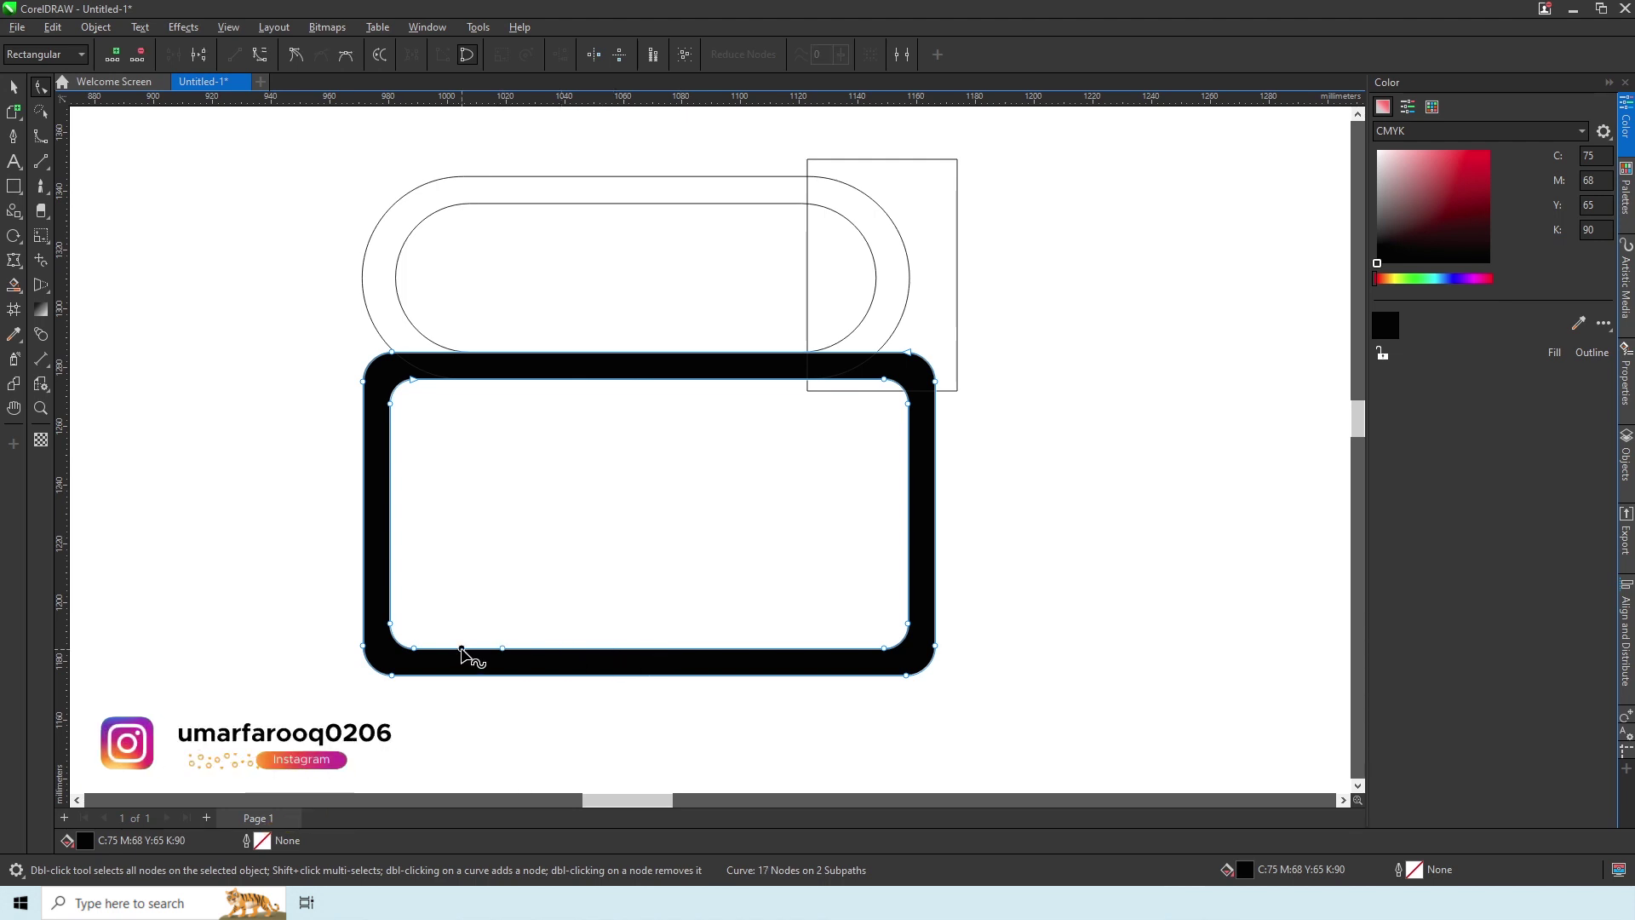
left_click_drag(462, 649, 422, 682)
key("space")
left_click(533, 54)
left_click(503, 85)
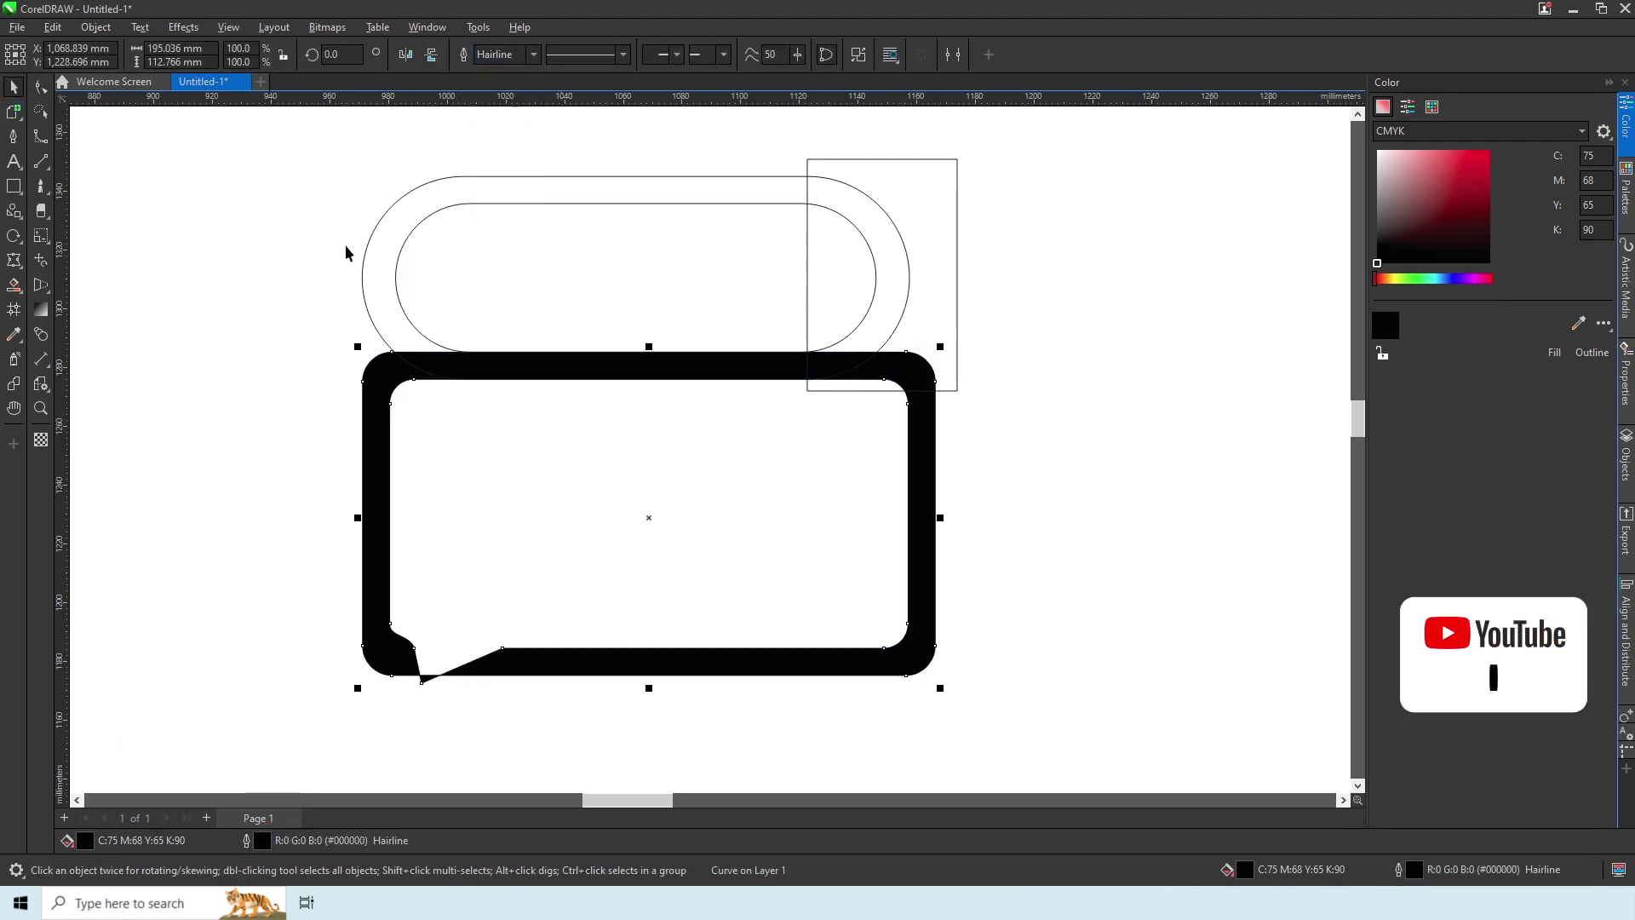
left_click(1554, 352)
left_click(570, 482)
left_click(14, 187)
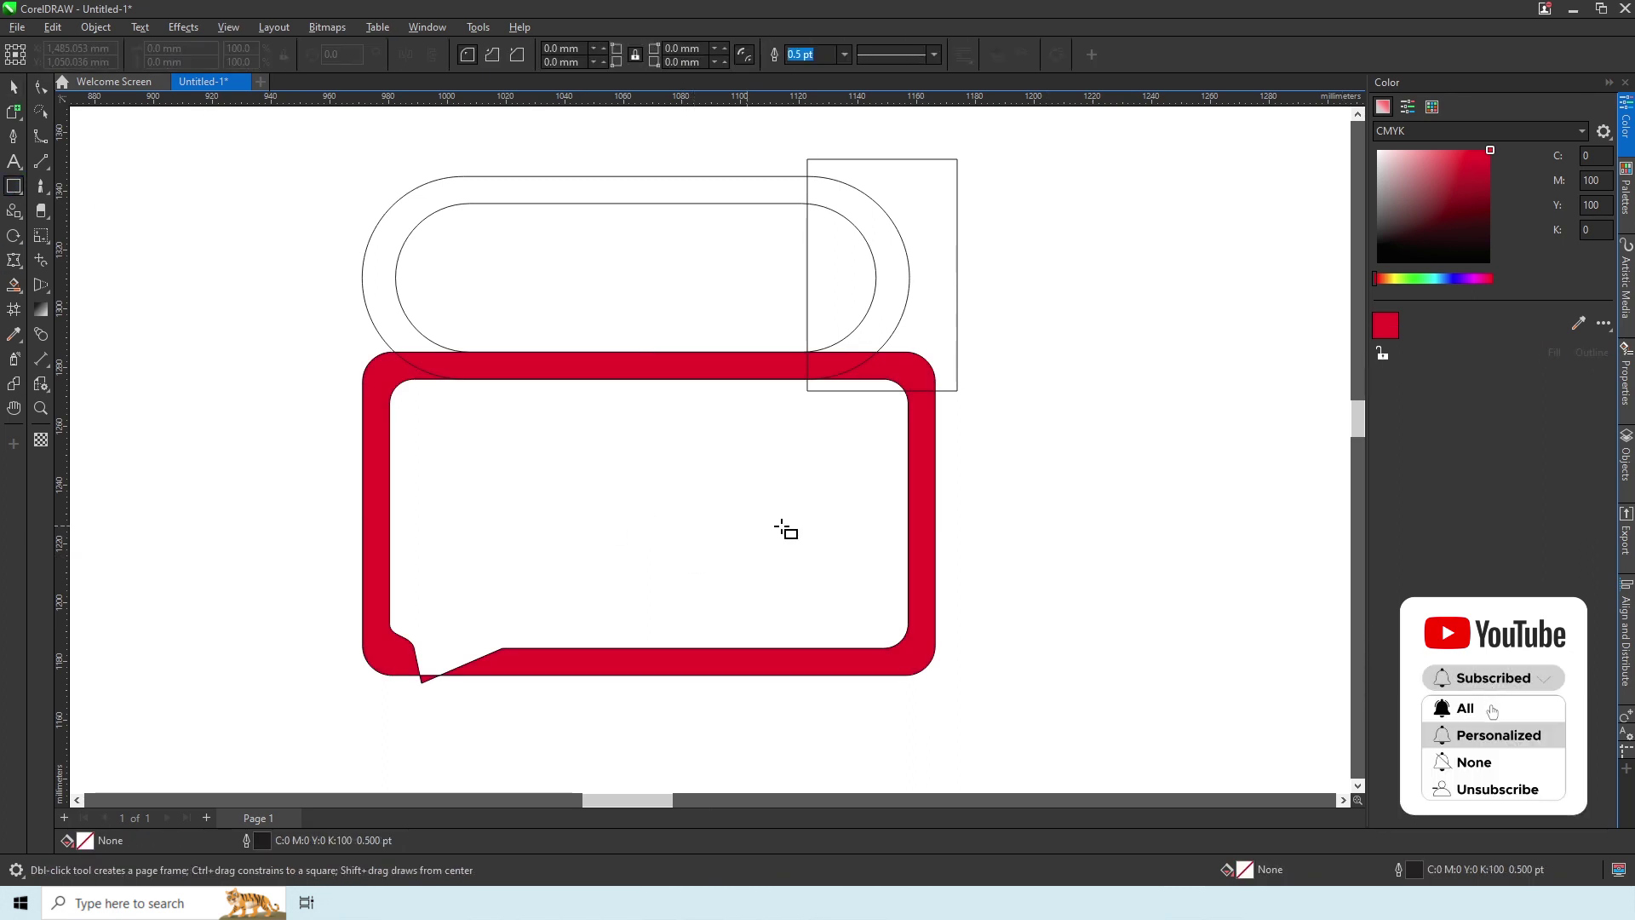
mouse_move(830, 517)
left_mouse_down()
mouse_move(758, 650)
mouse_move(775, 680)
left_mouse_up()
- Move the small rectangle onto the frame's right edge and align it
key("space")
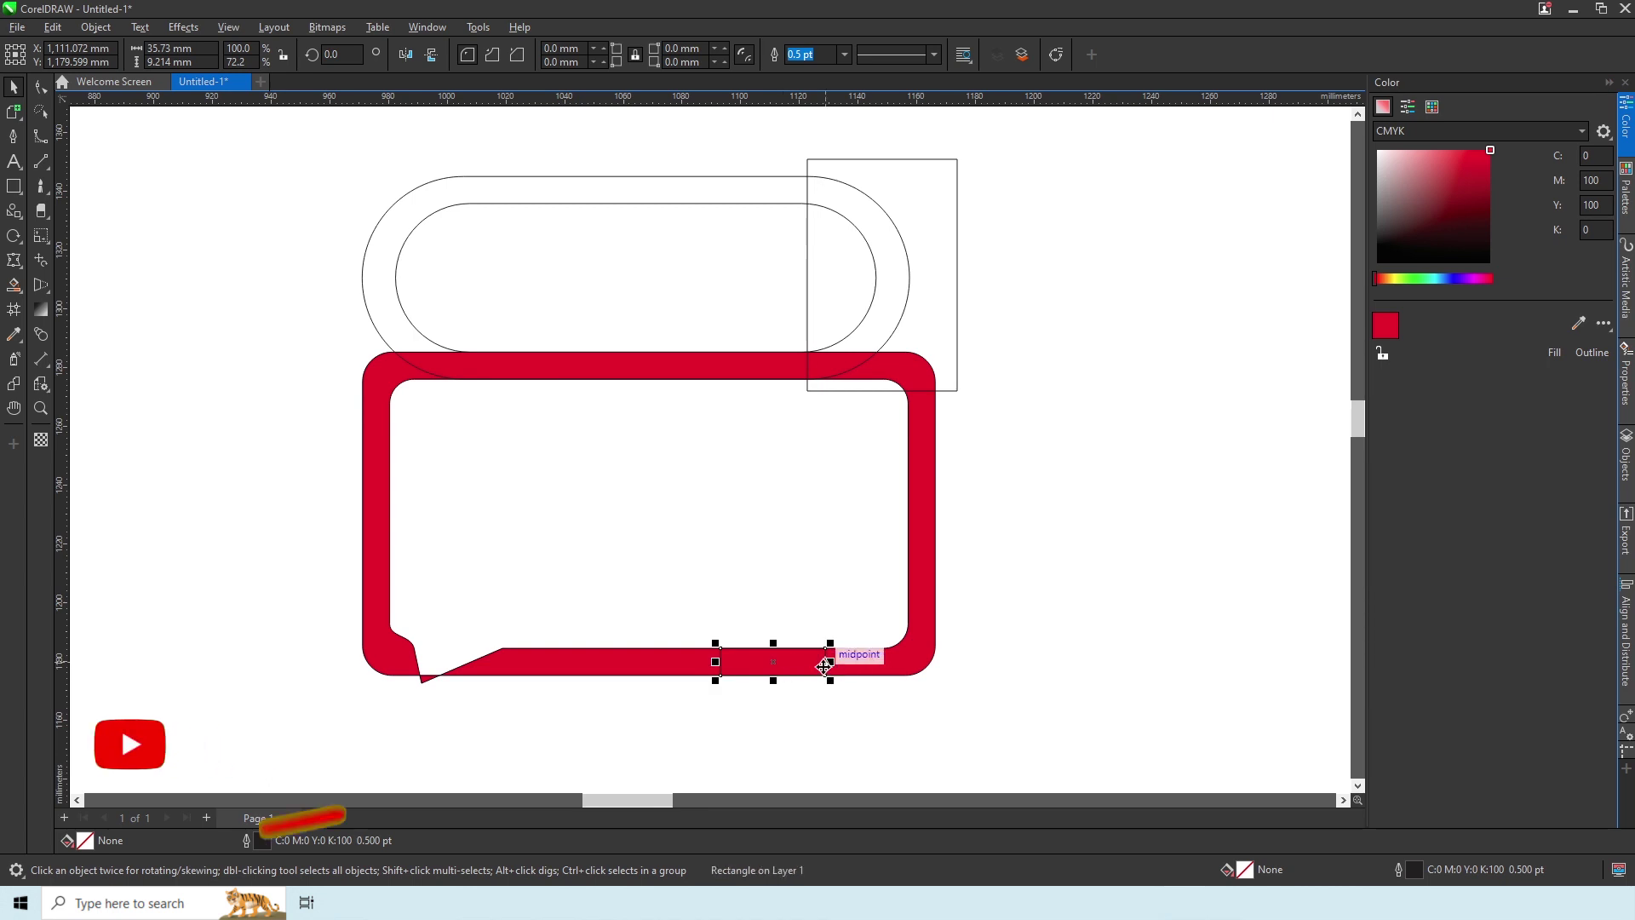
left_click_drag(934, 502, 935, 519)
key("ctrl+shift+a")
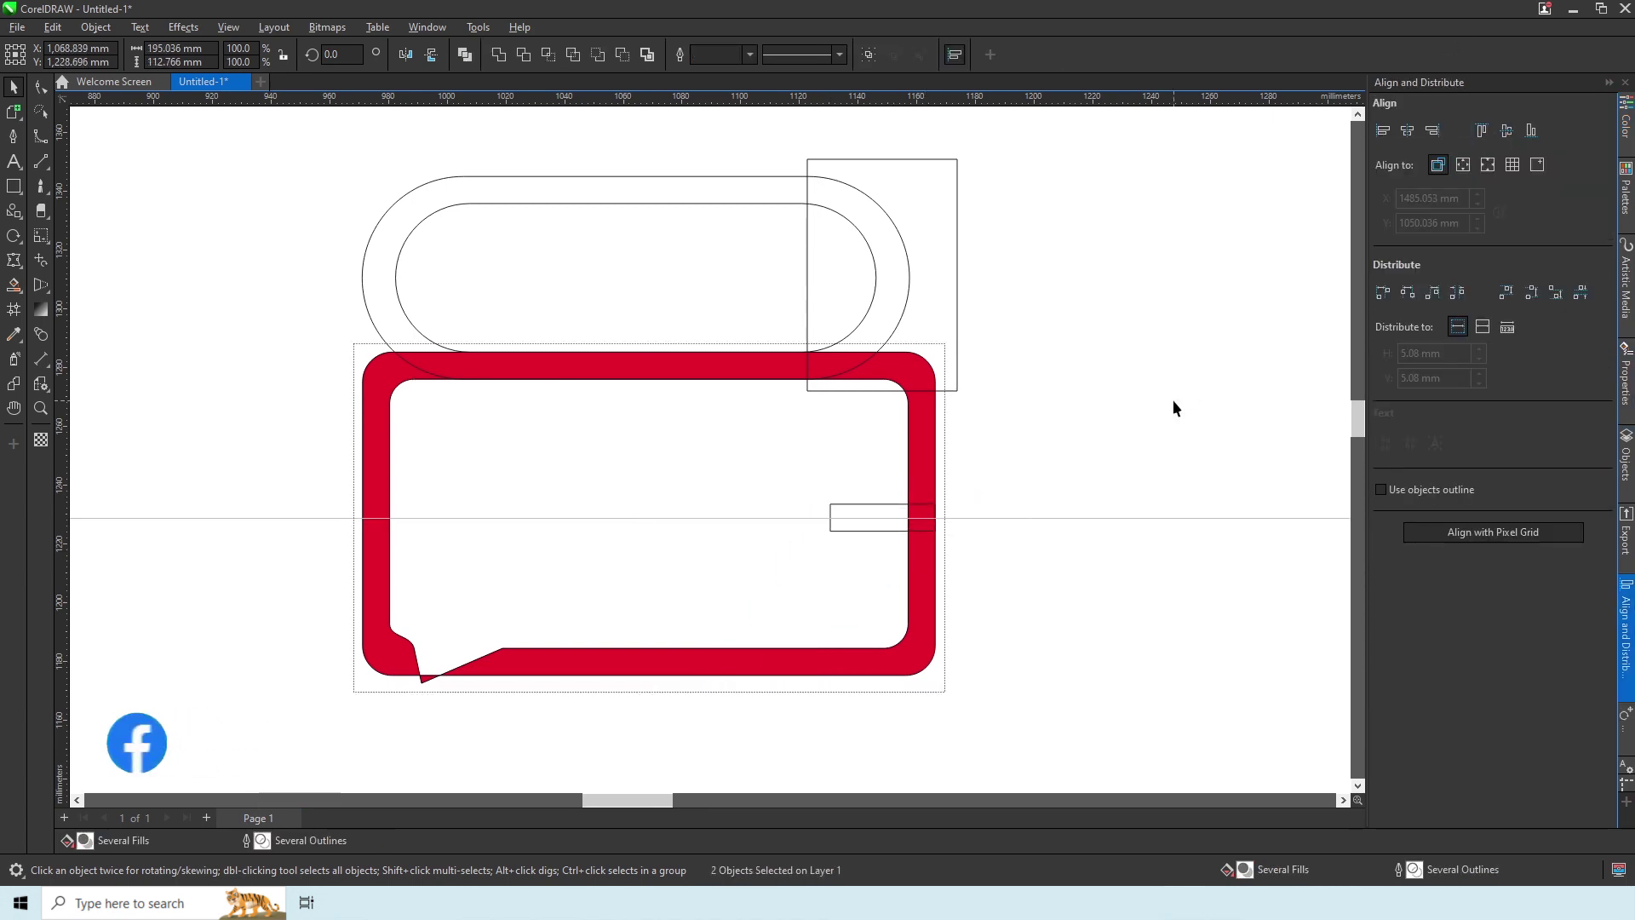
left_click(979, 461)
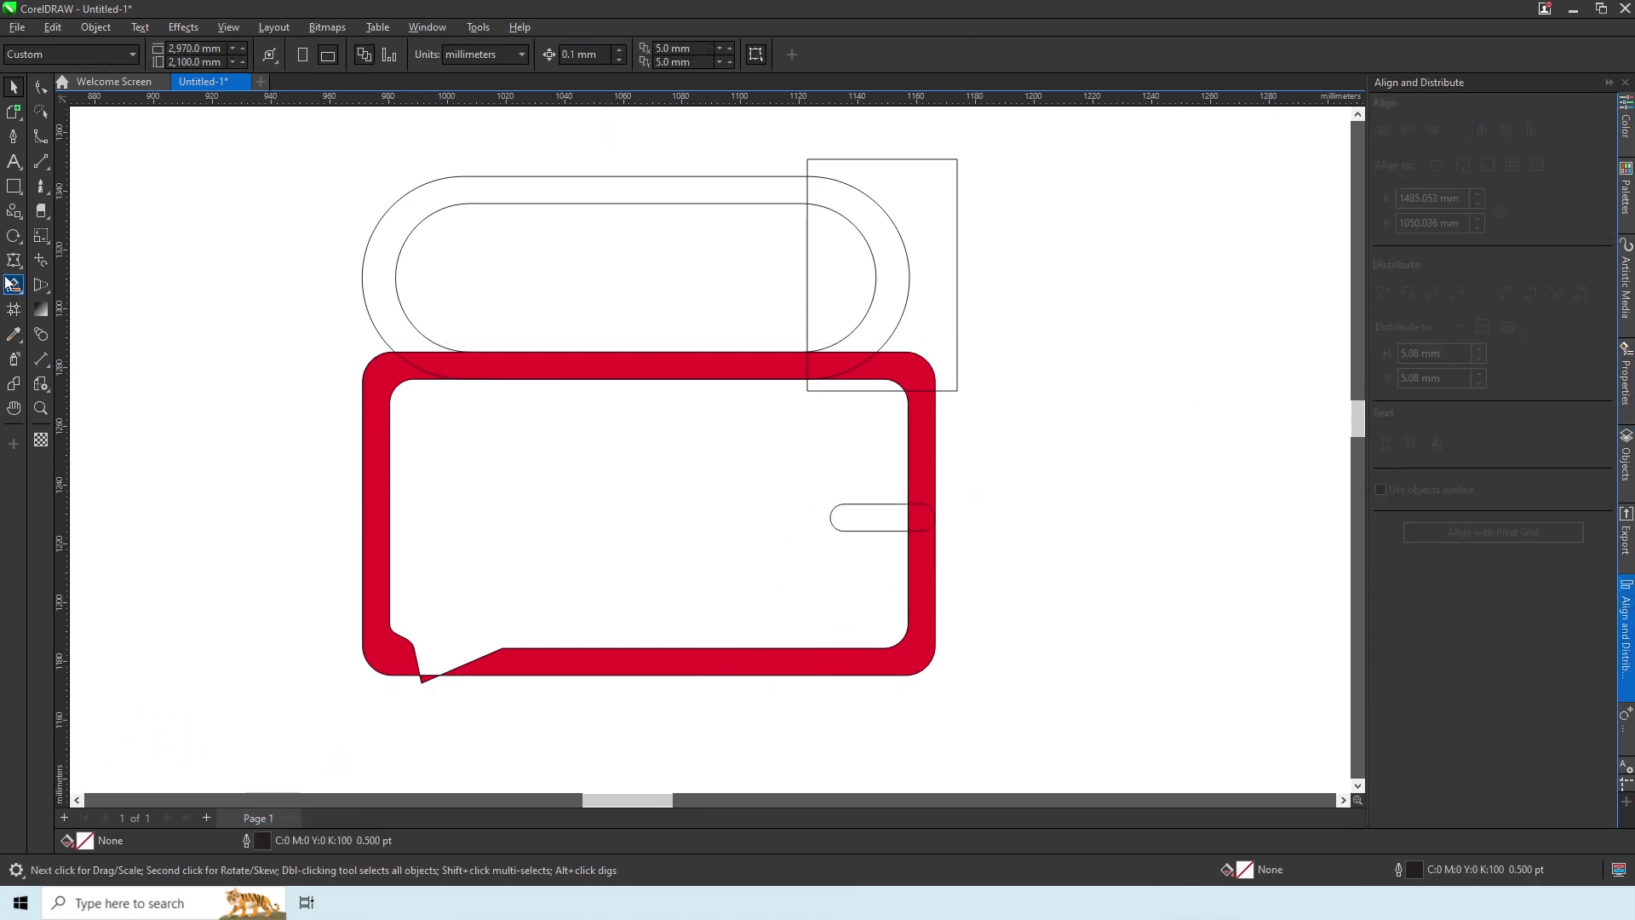
- Smart Fill the pill ring, right edge and small tab regions slate blue
left_click(14, 284)
left_click(485, 362)
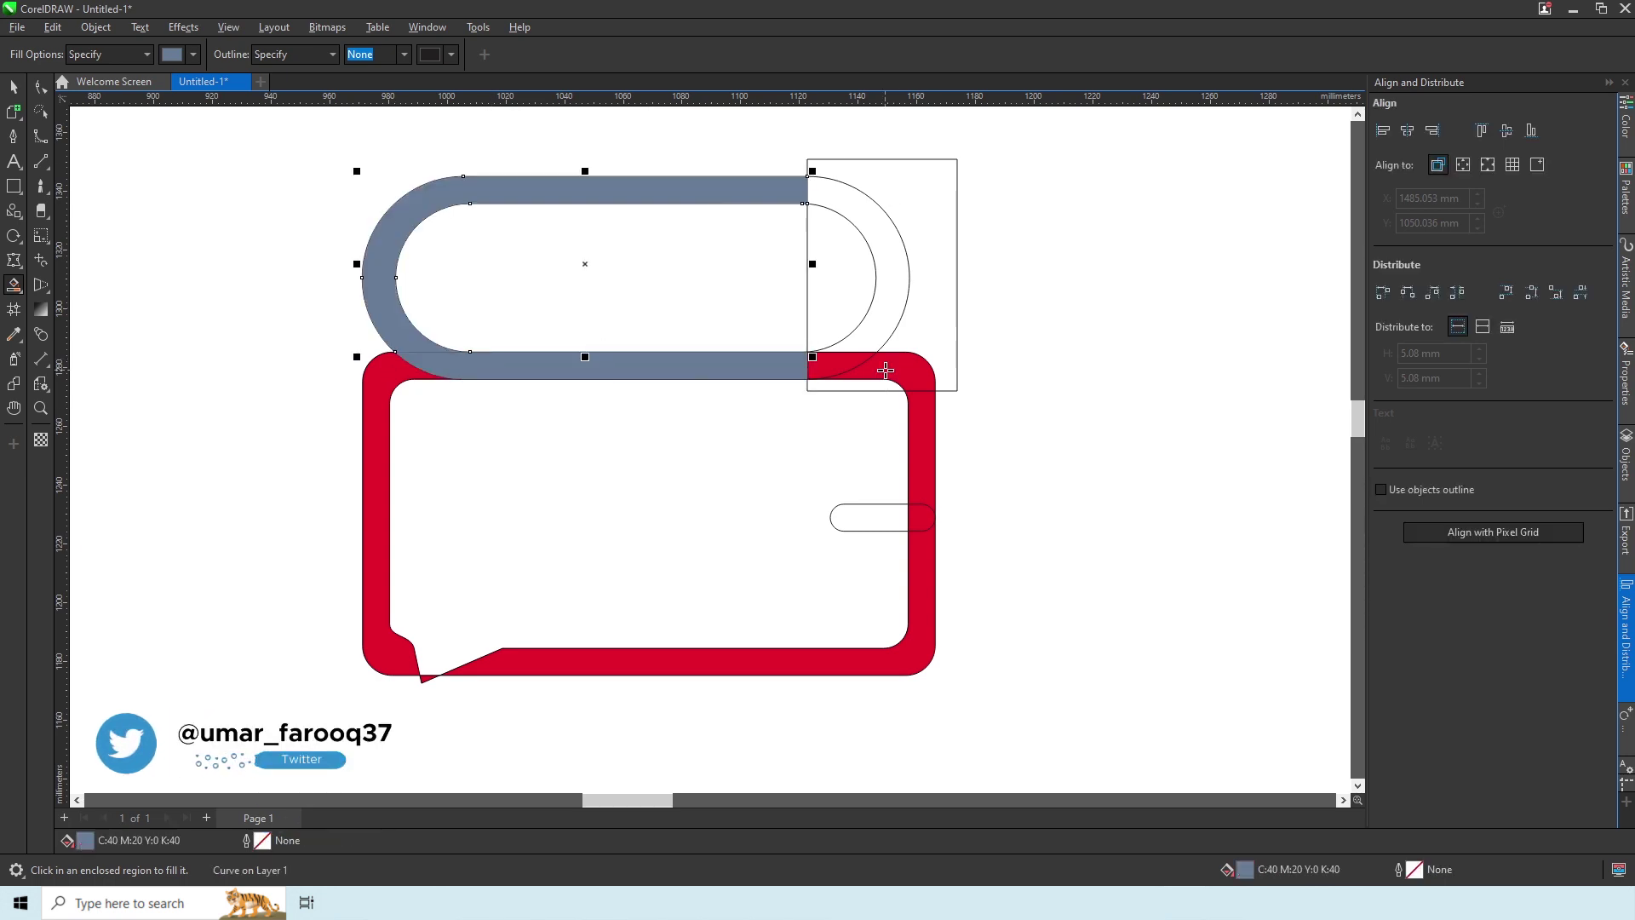
left_click(886, 370)
left_click(921, 443)
left_click(852, 517)
left_click(921, 597)
key("space")
left_click(896, 281)
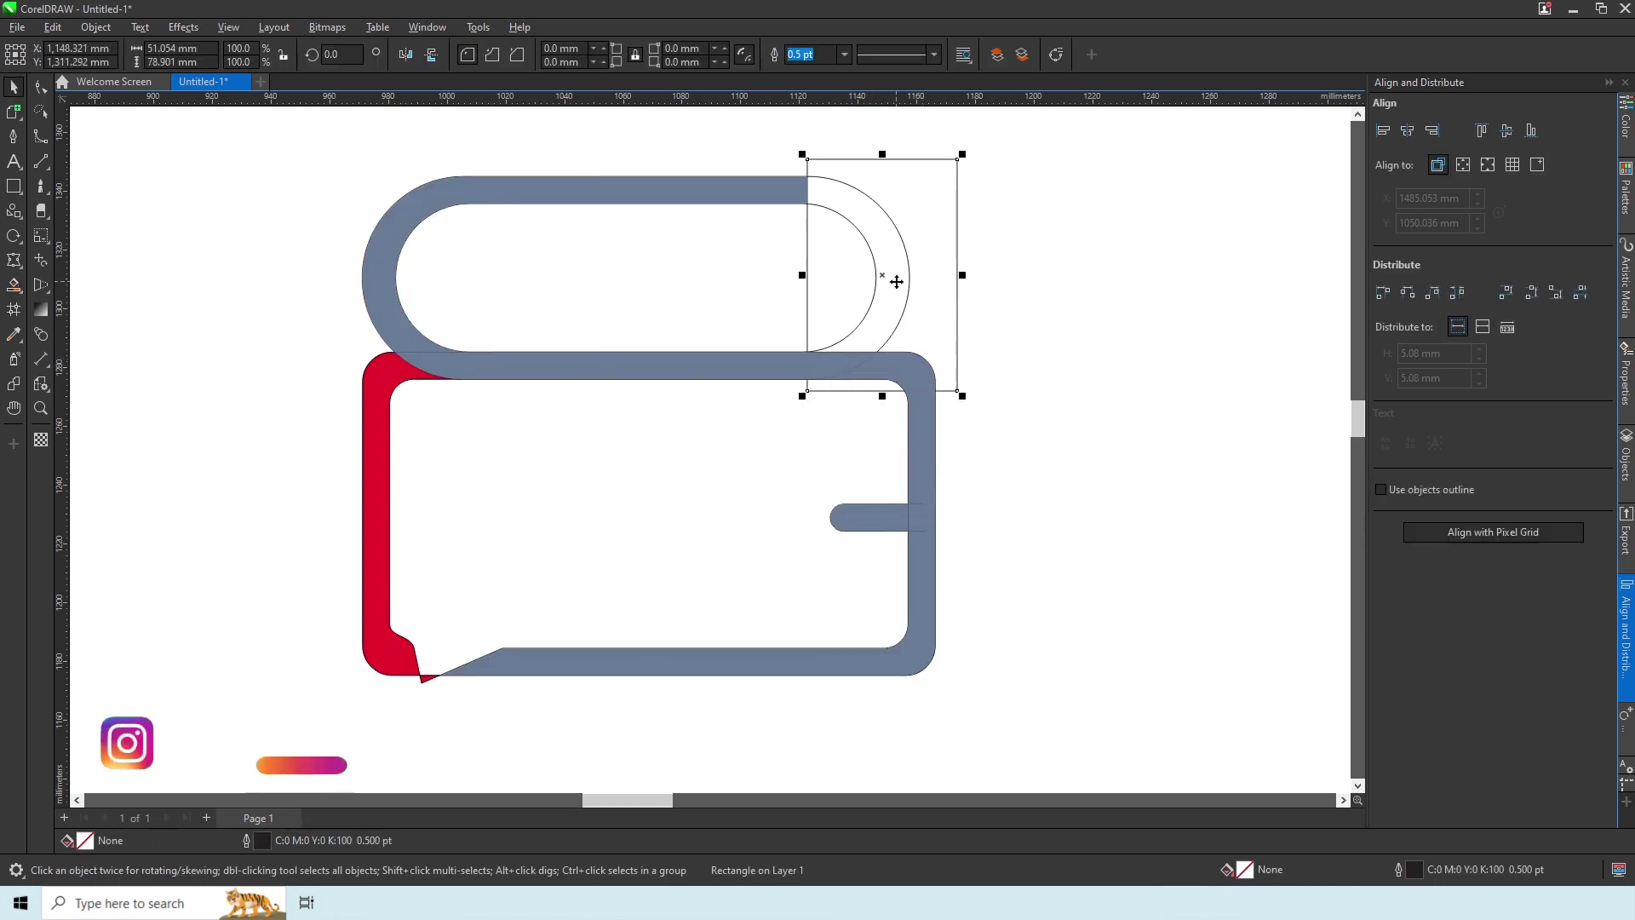
- Delete the helper rectangle and leftover red construction shapes
key("Delete")
left_click(383, 395)
key("Delete")
scroll(926, 526, "up", 5)
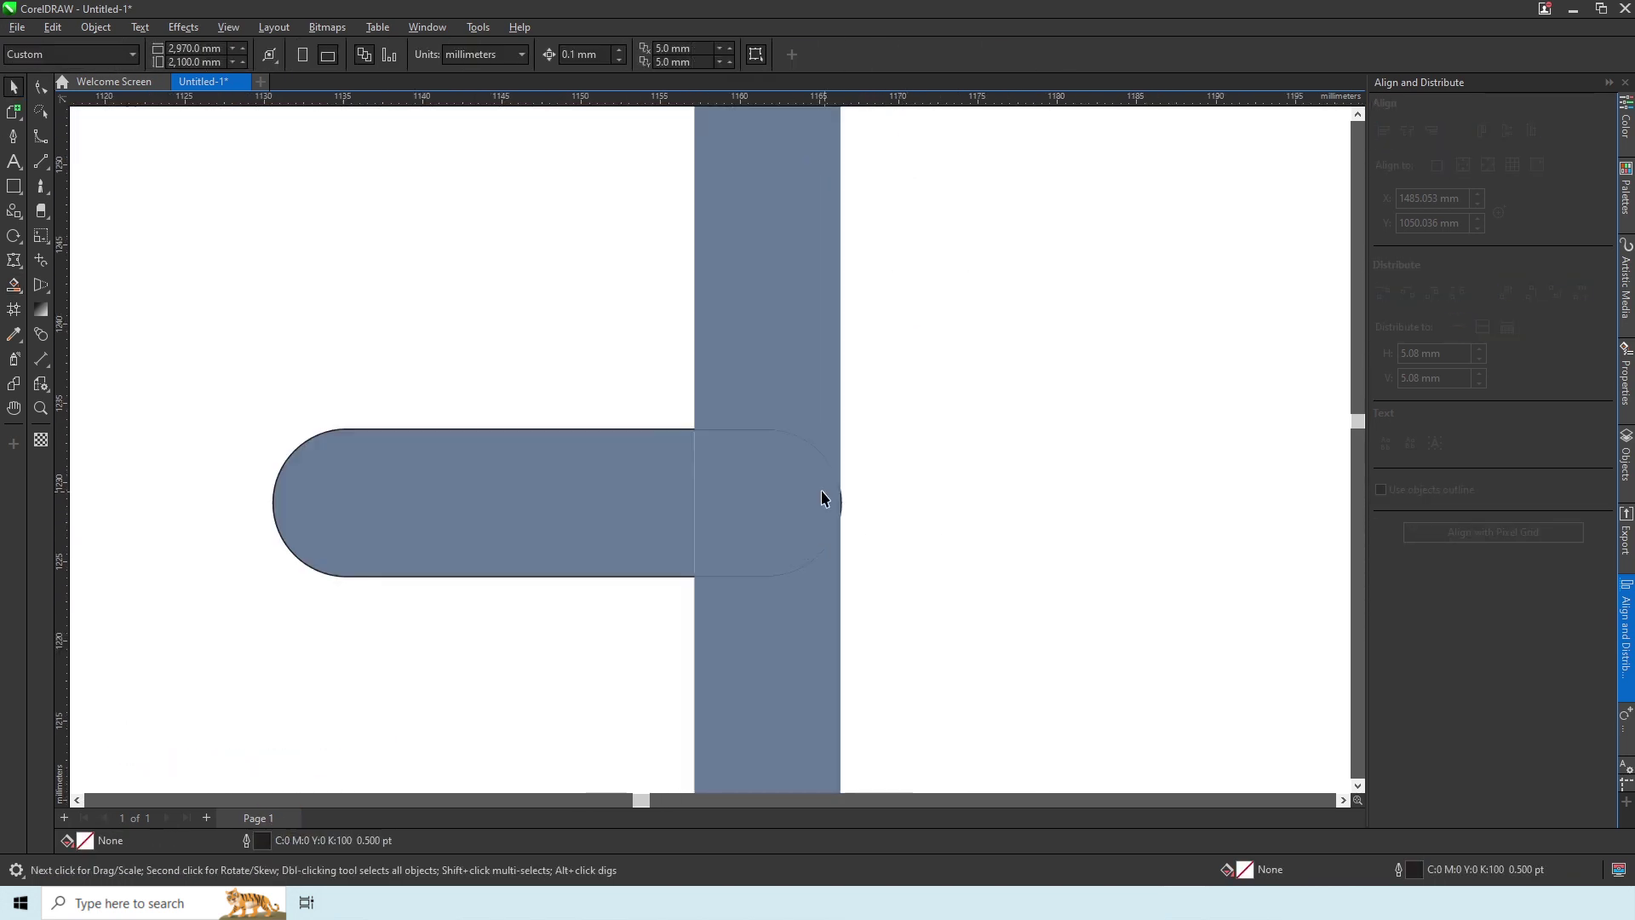
scroll(825, 496, "up", 3)
scroll(906, 462, "down", 2)
scroll(907, 462, "down", 5)
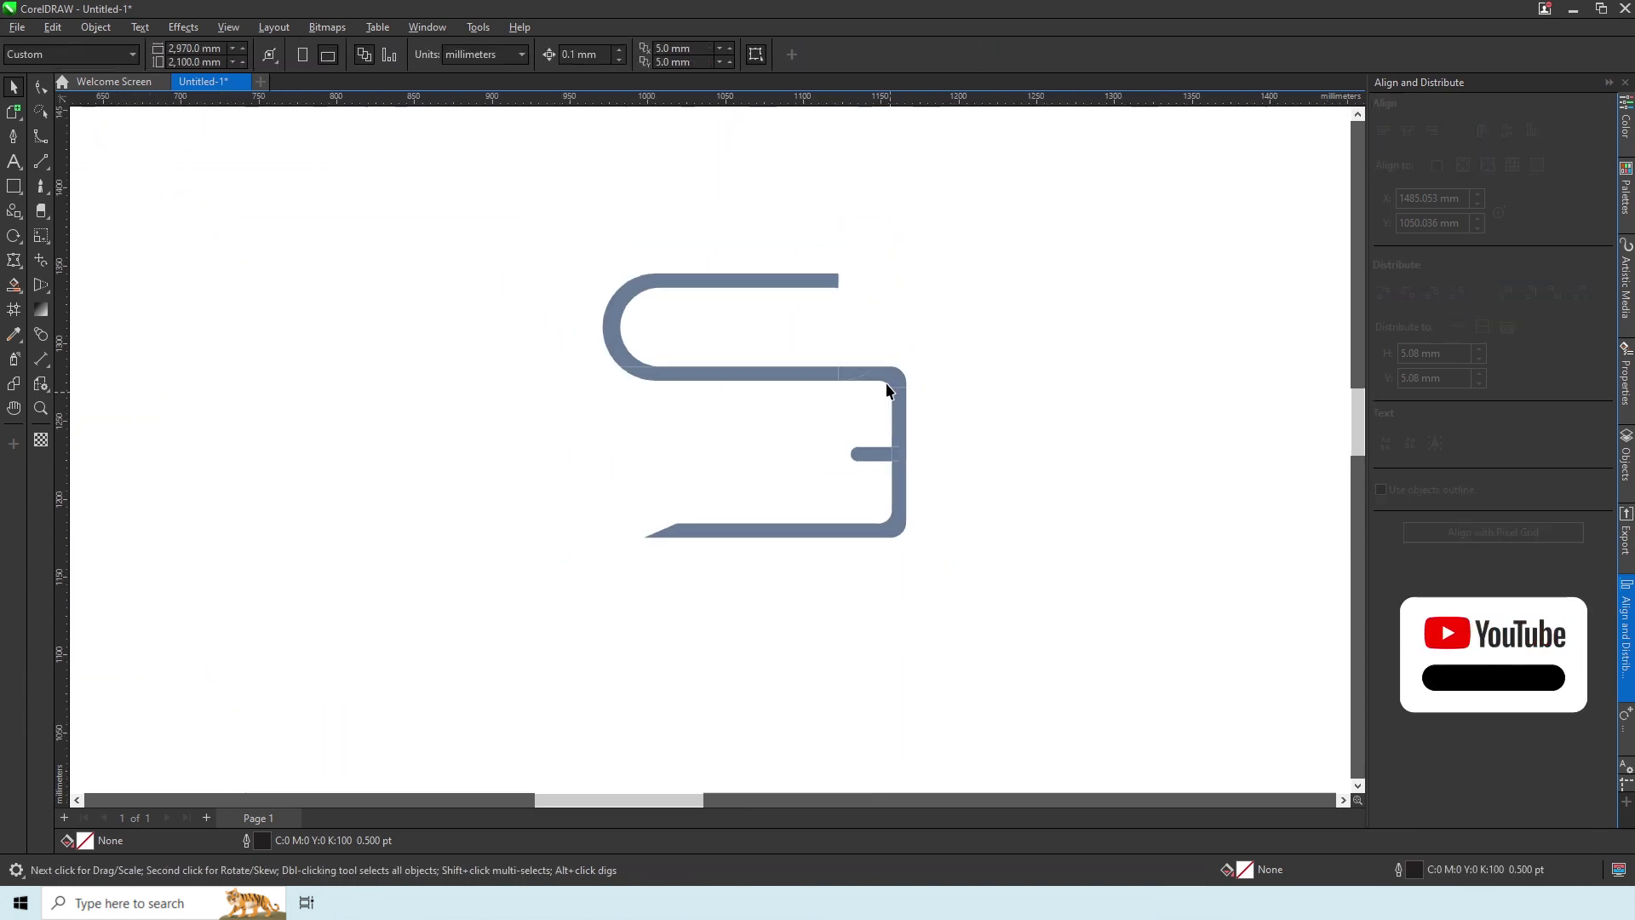
- Add a small 500 mm-radius rectangle at the top arm's end and recolour the S red
left_click(14, 186)
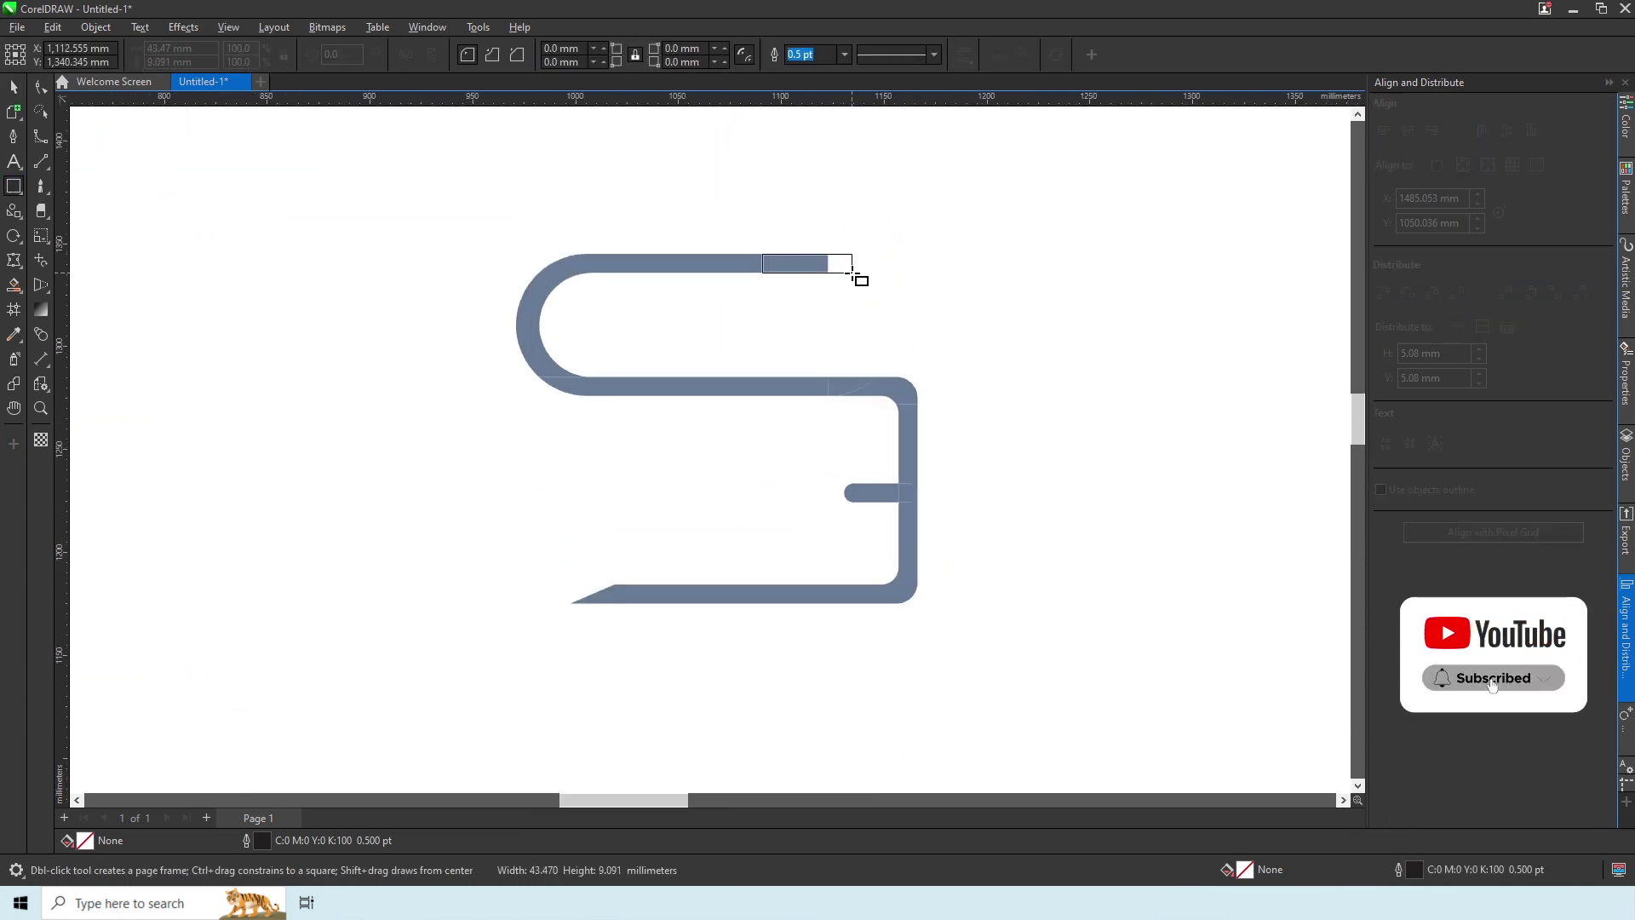
left_click_drag(852, 271, 833, 277)
key("space")
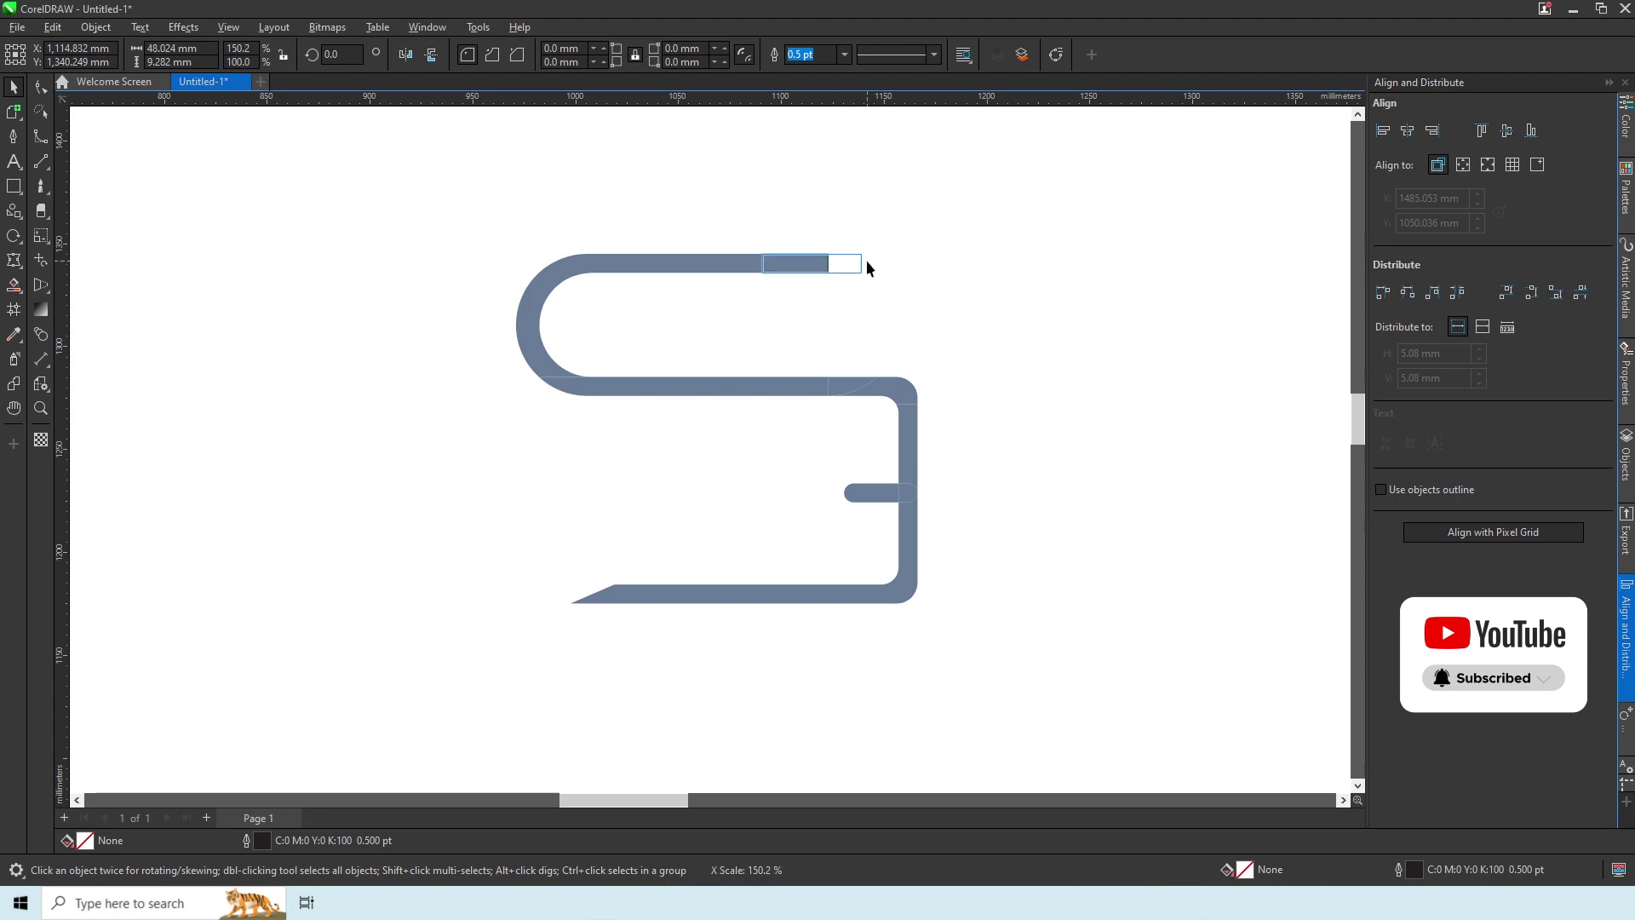
key("shift+F2")
left_click(562, 48)
type("500")
key("Return")
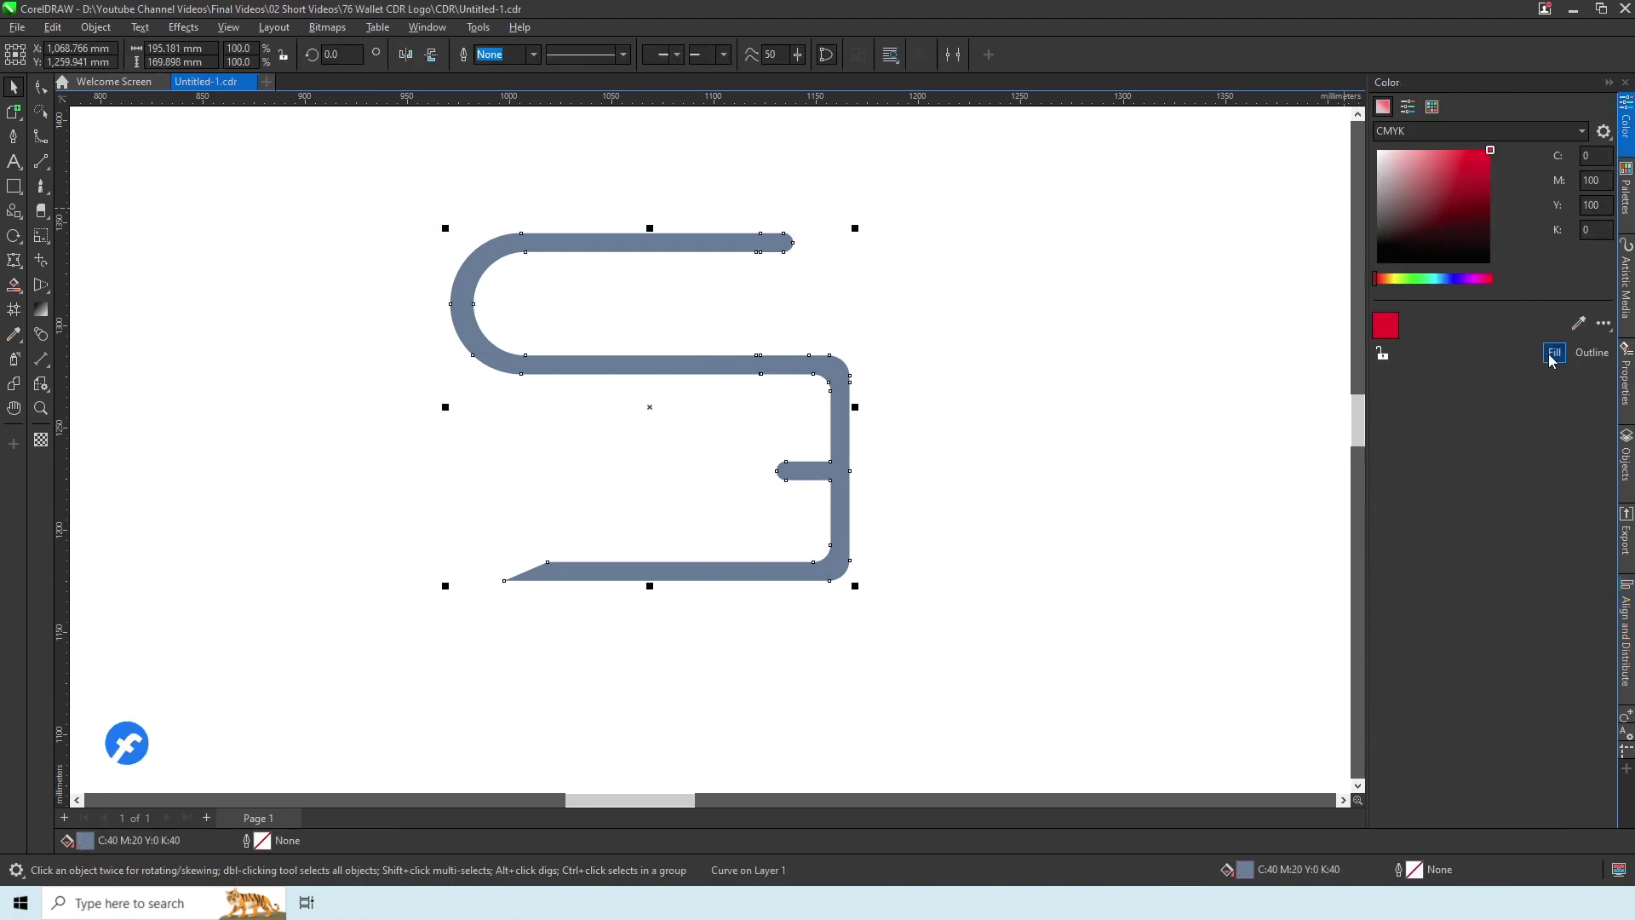
left_click(1552, 354)
- Duplicate the S as a black copy offset up and to the right
left_click(52, 27)
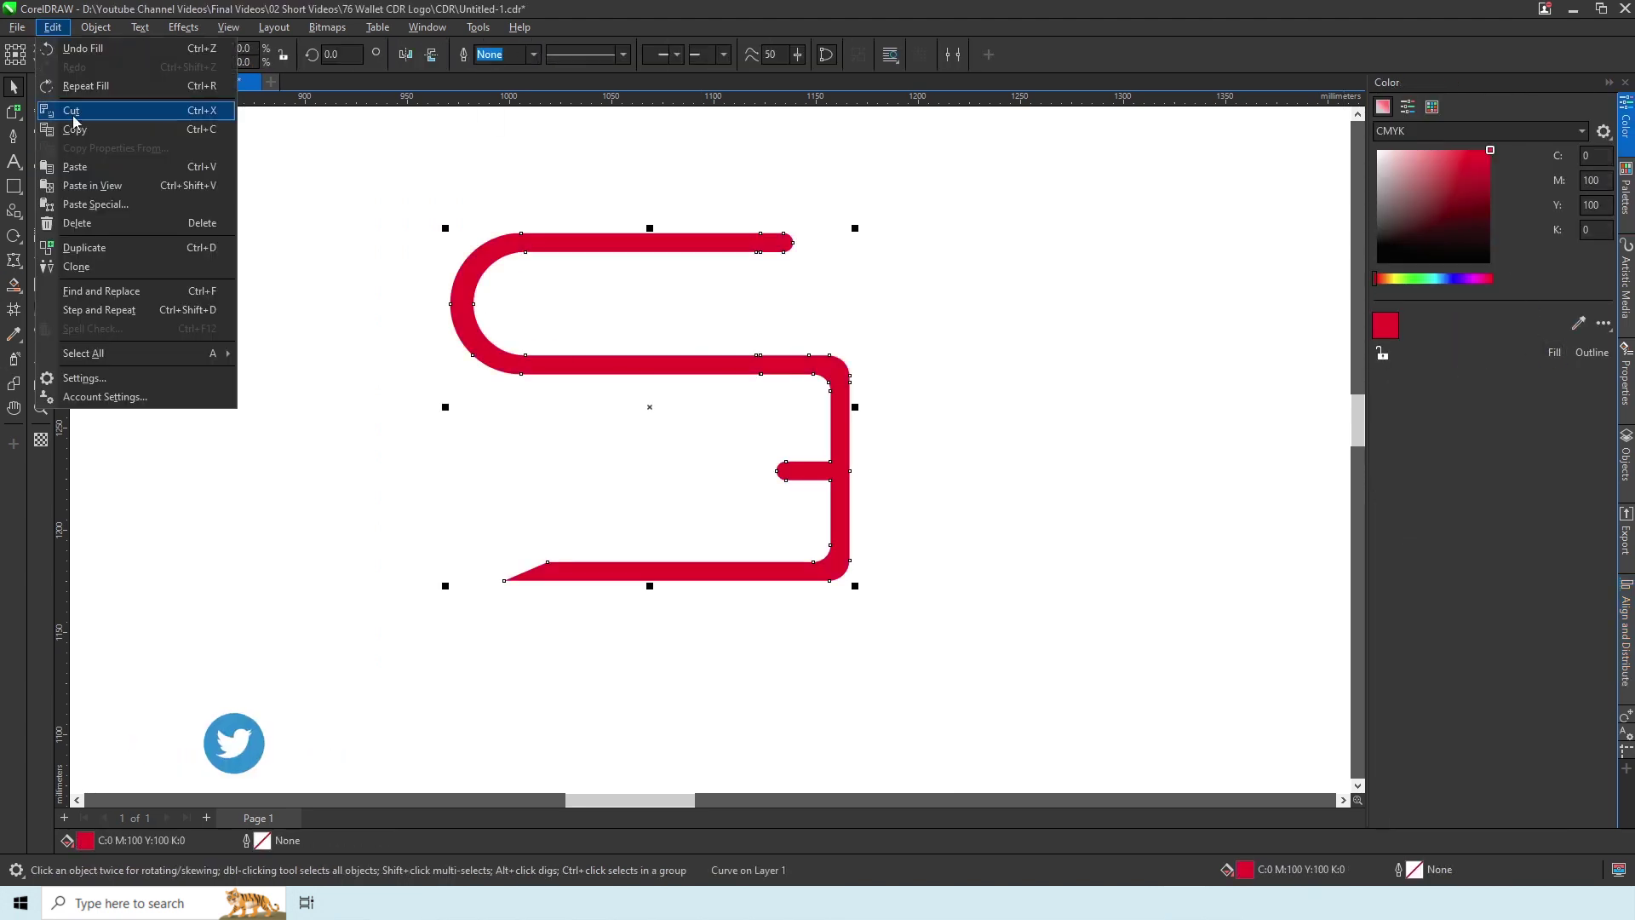
left_click(73, 164)
key("ctrl+c")
key("ctrl+v")
left_click(1551, 354)
left_click_drag(750, 357, 775, 322)
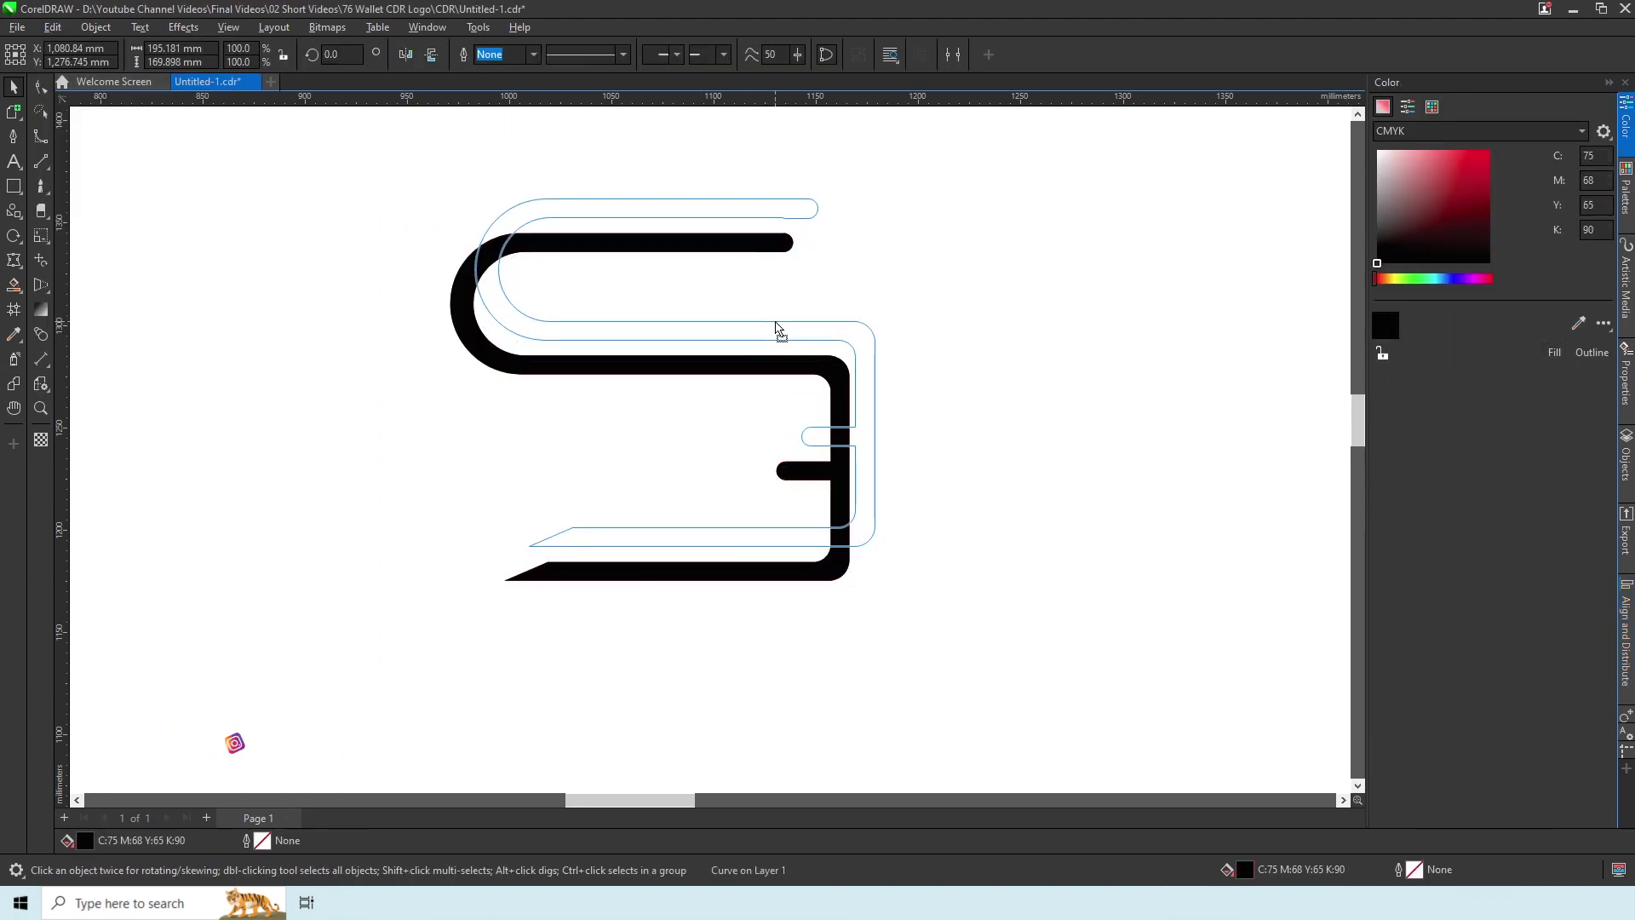
- Delete the copy's lower nodes, scale it to about 43%, and place it over the top-left bend
key("F10")
mouse_move(946, 311)
left_mouse_down()
mouse_move(877, 369)
mouse_move(870, 323)
left_mouse_up()
key("Delete")
key("space")
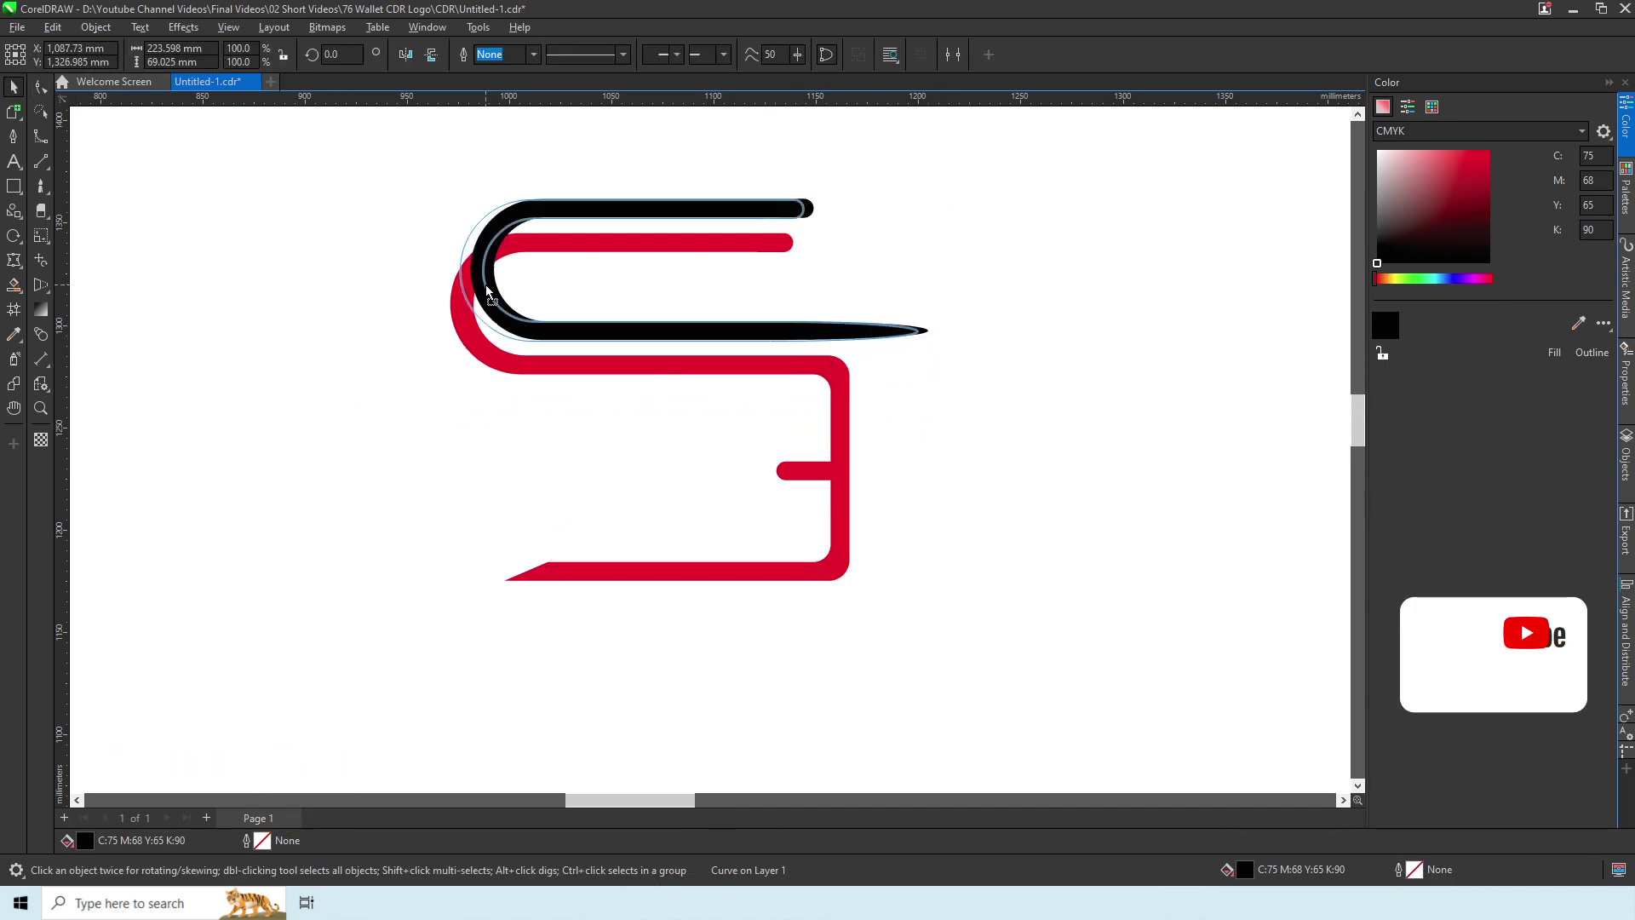
left_click_drag(826, 212, 784, 223)
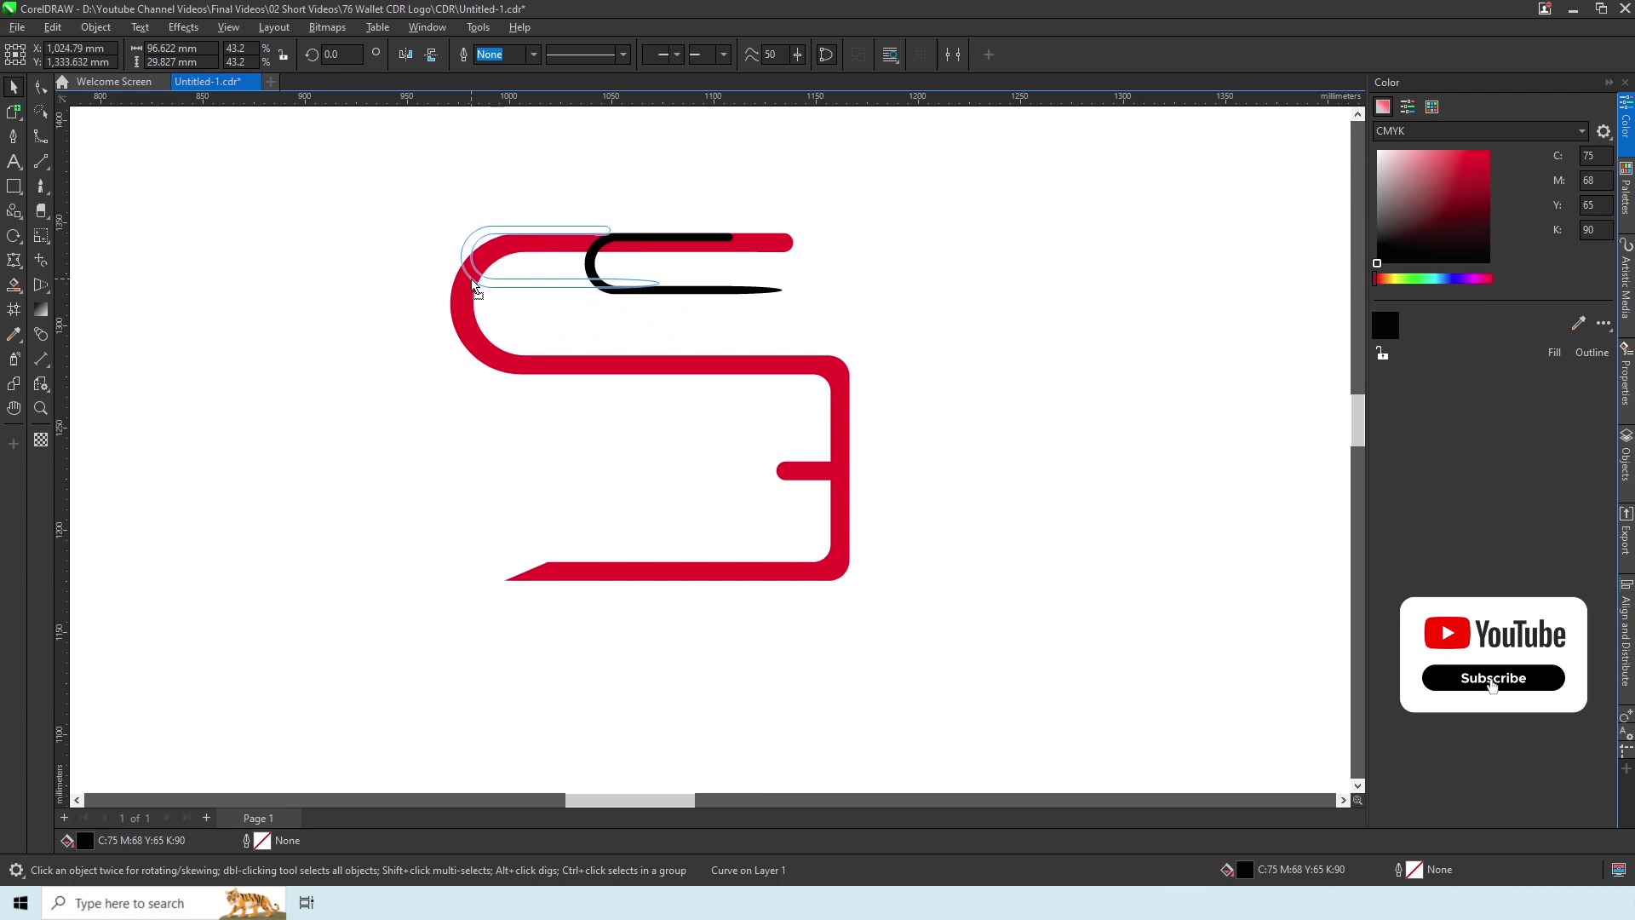
left_click_drag(488, 285, 490, 279)
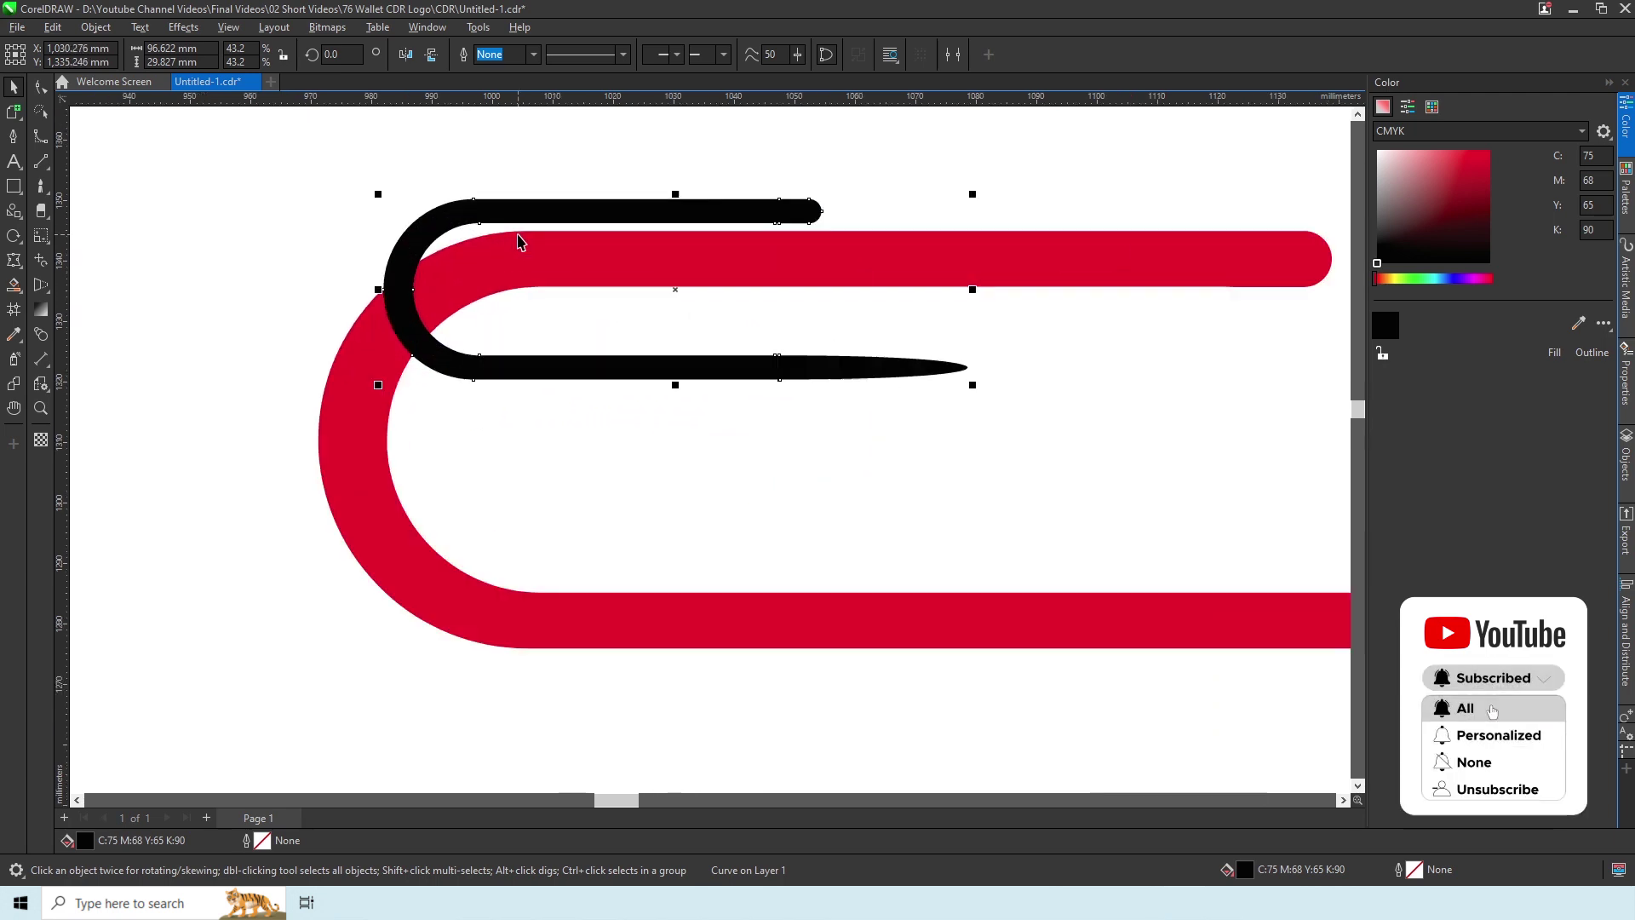
scroll(520, 272, "up", 3)
left_click_drag(676, 385, 569, 471)
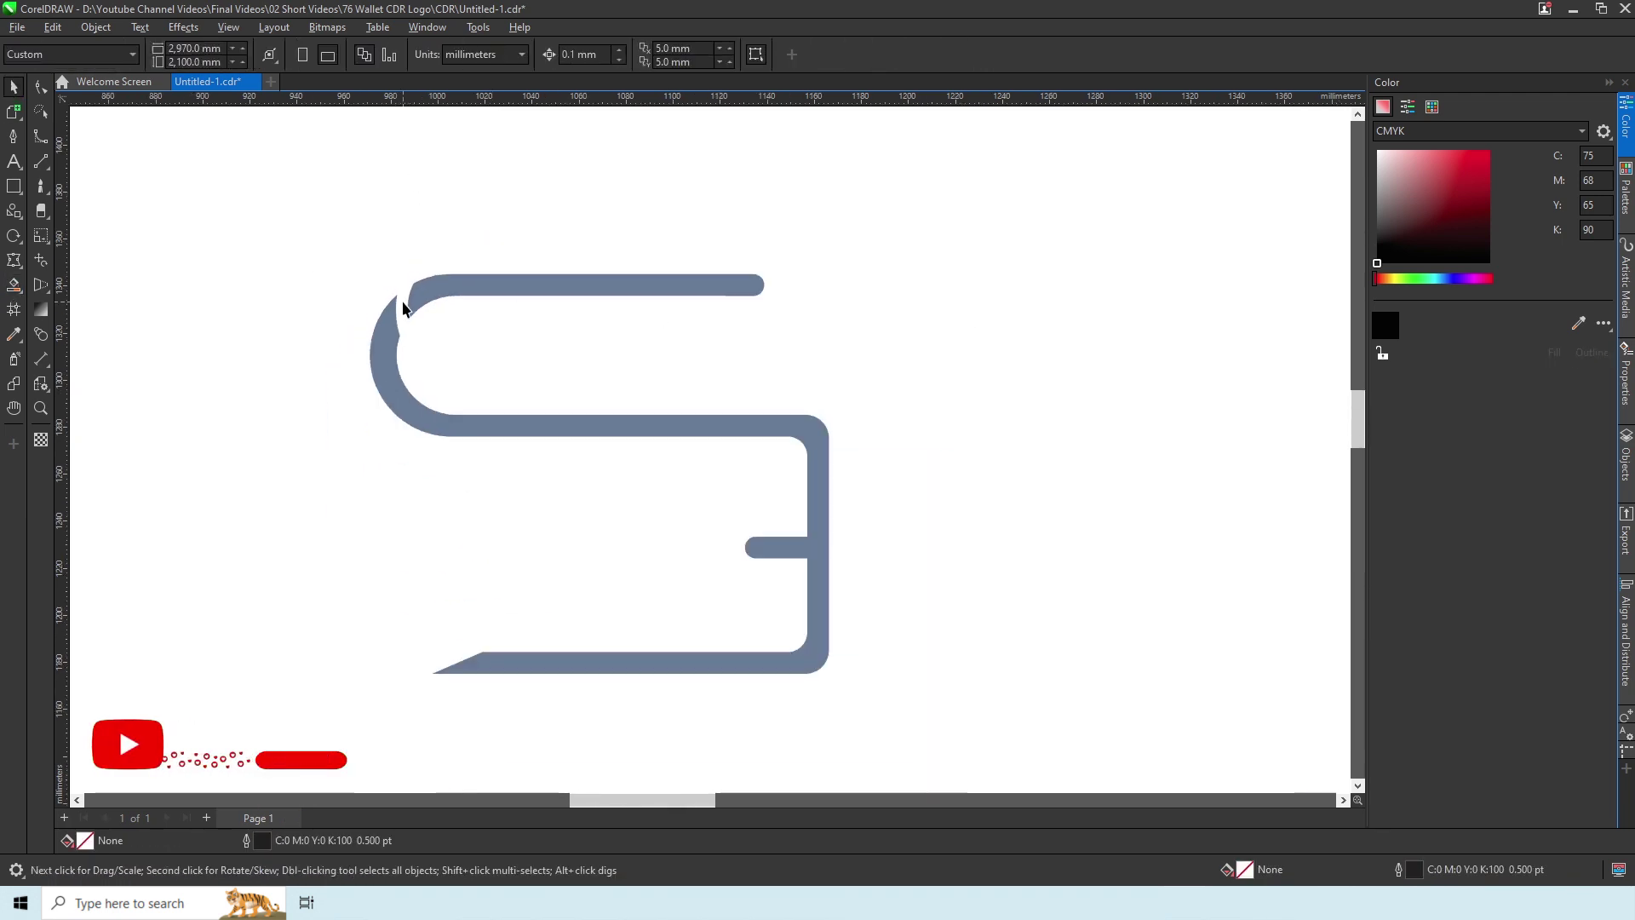
scroll(392, 340, "down", 1)
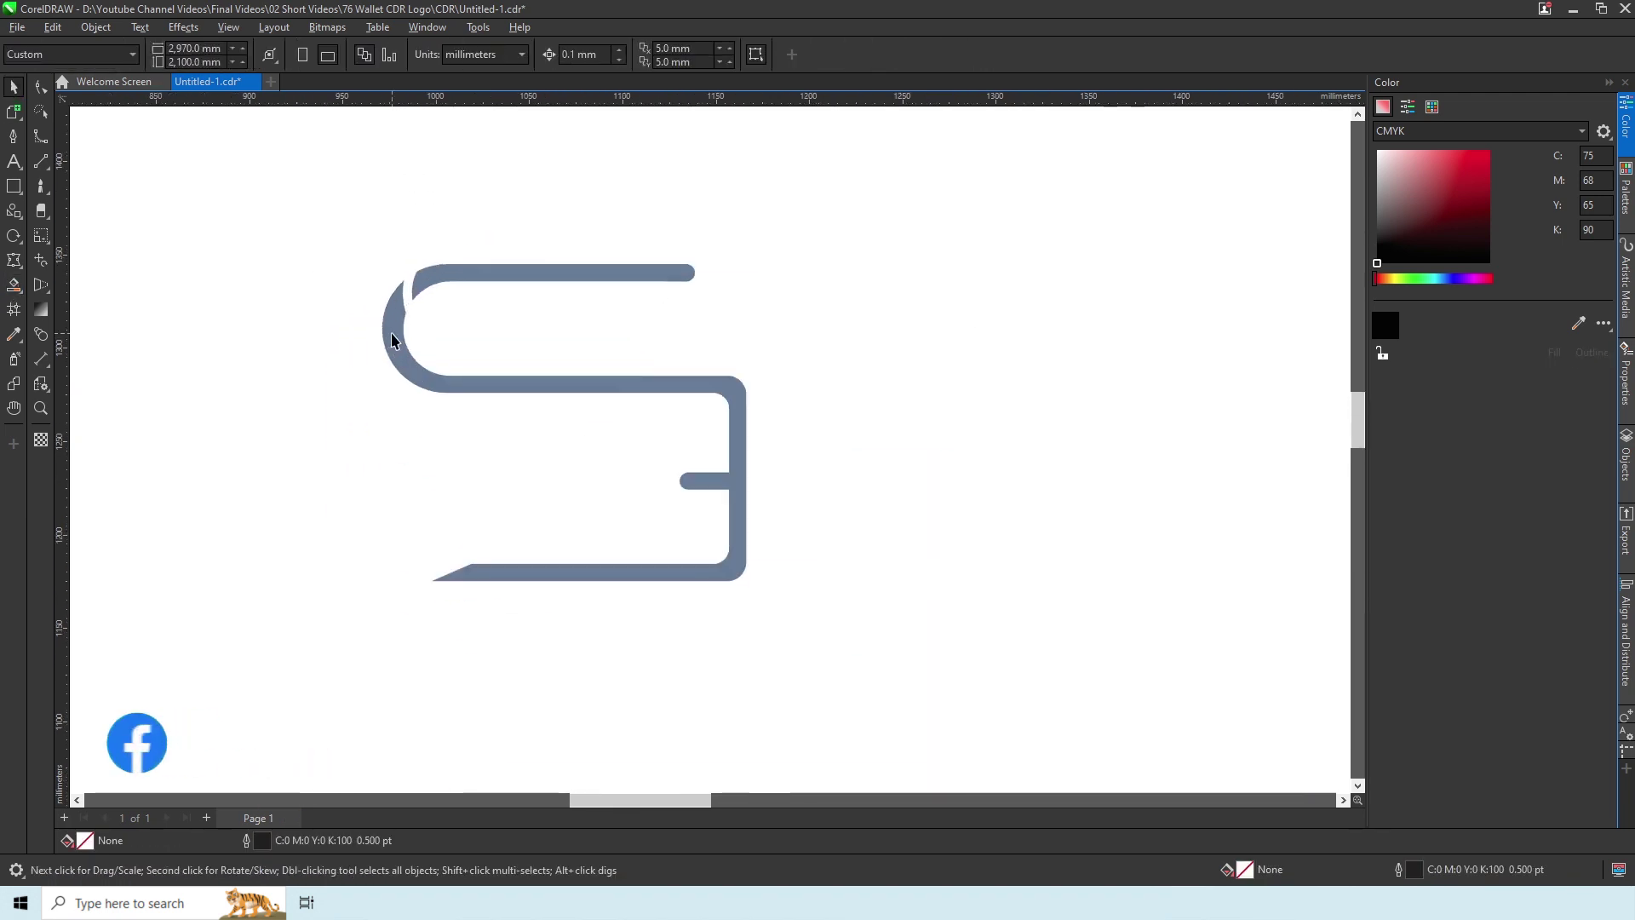
- Draw a thin bar, align it to the S's top bar, and nudge it just below
left_click(14, 186)
left_click_drag(448, 291, 727, 322)
left_click_drag(581, 279, 582, 269)
left_click(720, 388, "shift")
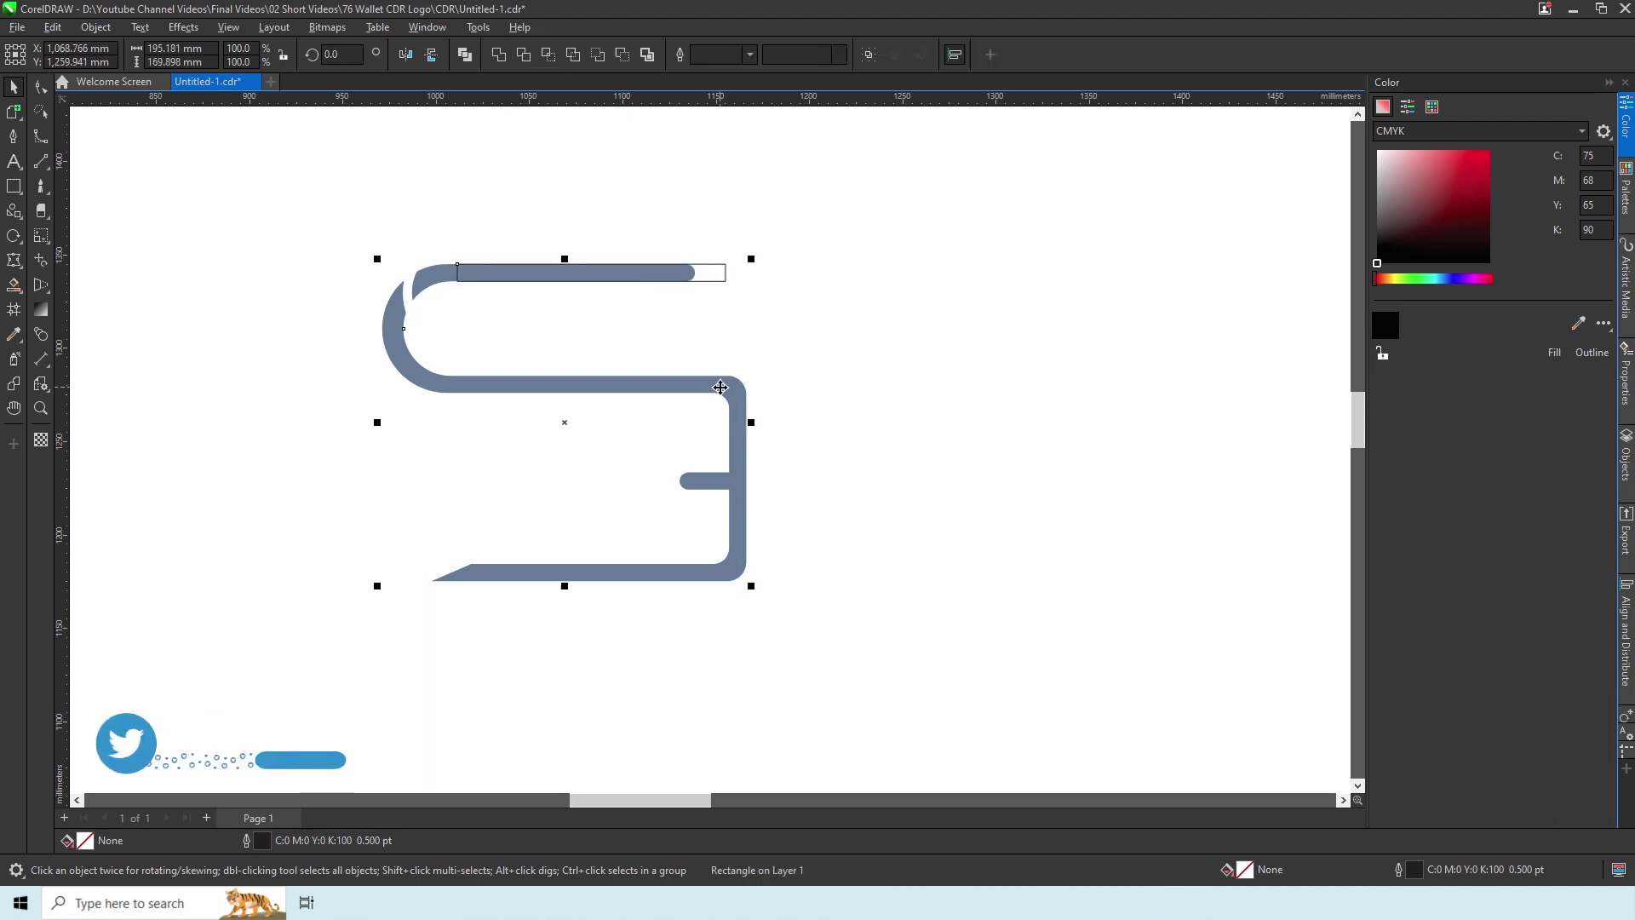
key("ctrl+shift+a")
left_click(475, 273)
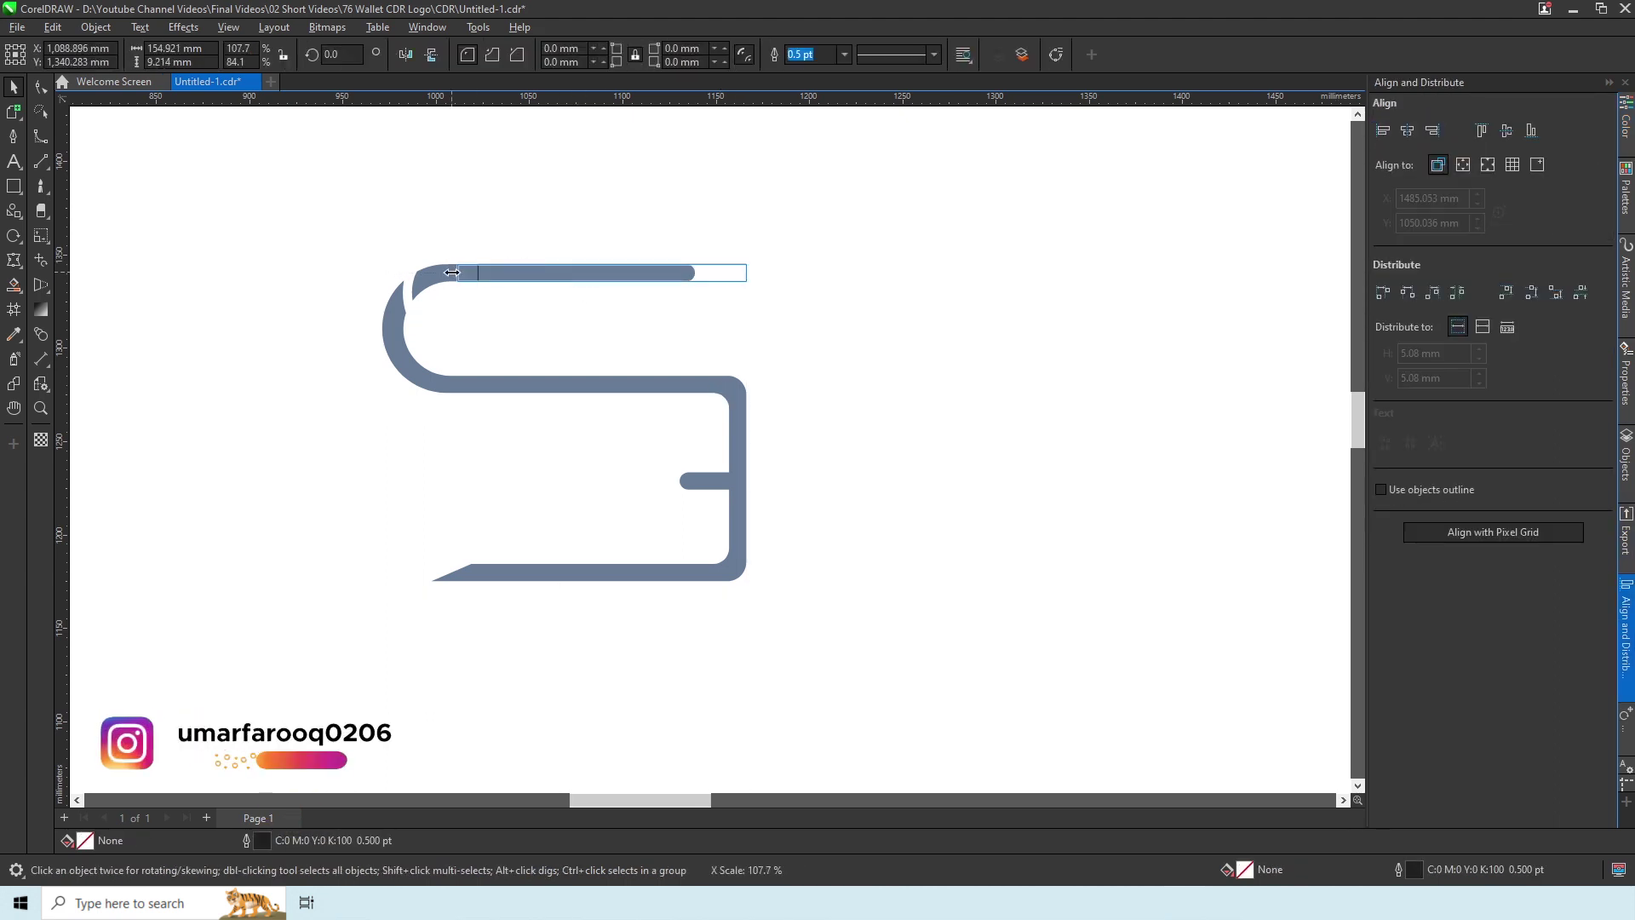
key("Down")
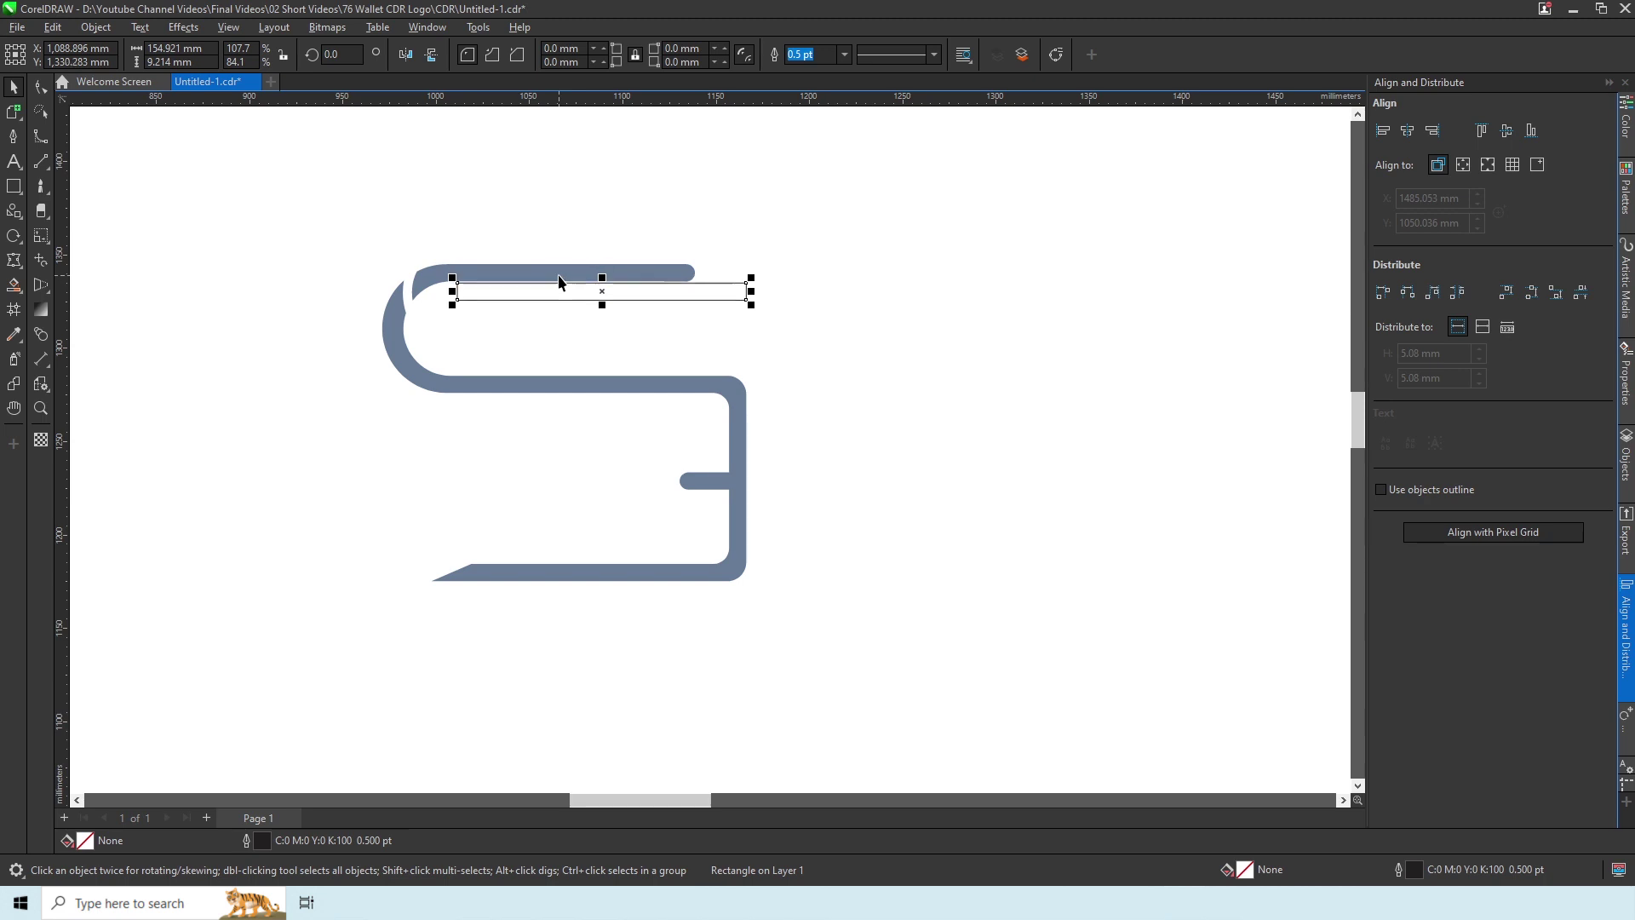
key("Down")
key("Down")
key("Down")
- Duplicate the bar below, round its corners with 500 mm radius, and shorten the lower bar
left_click(52, 26)
left_click(94, 167)
left_click_drag(548, 315, 548, 362)
left_click(547, 315, "shift")
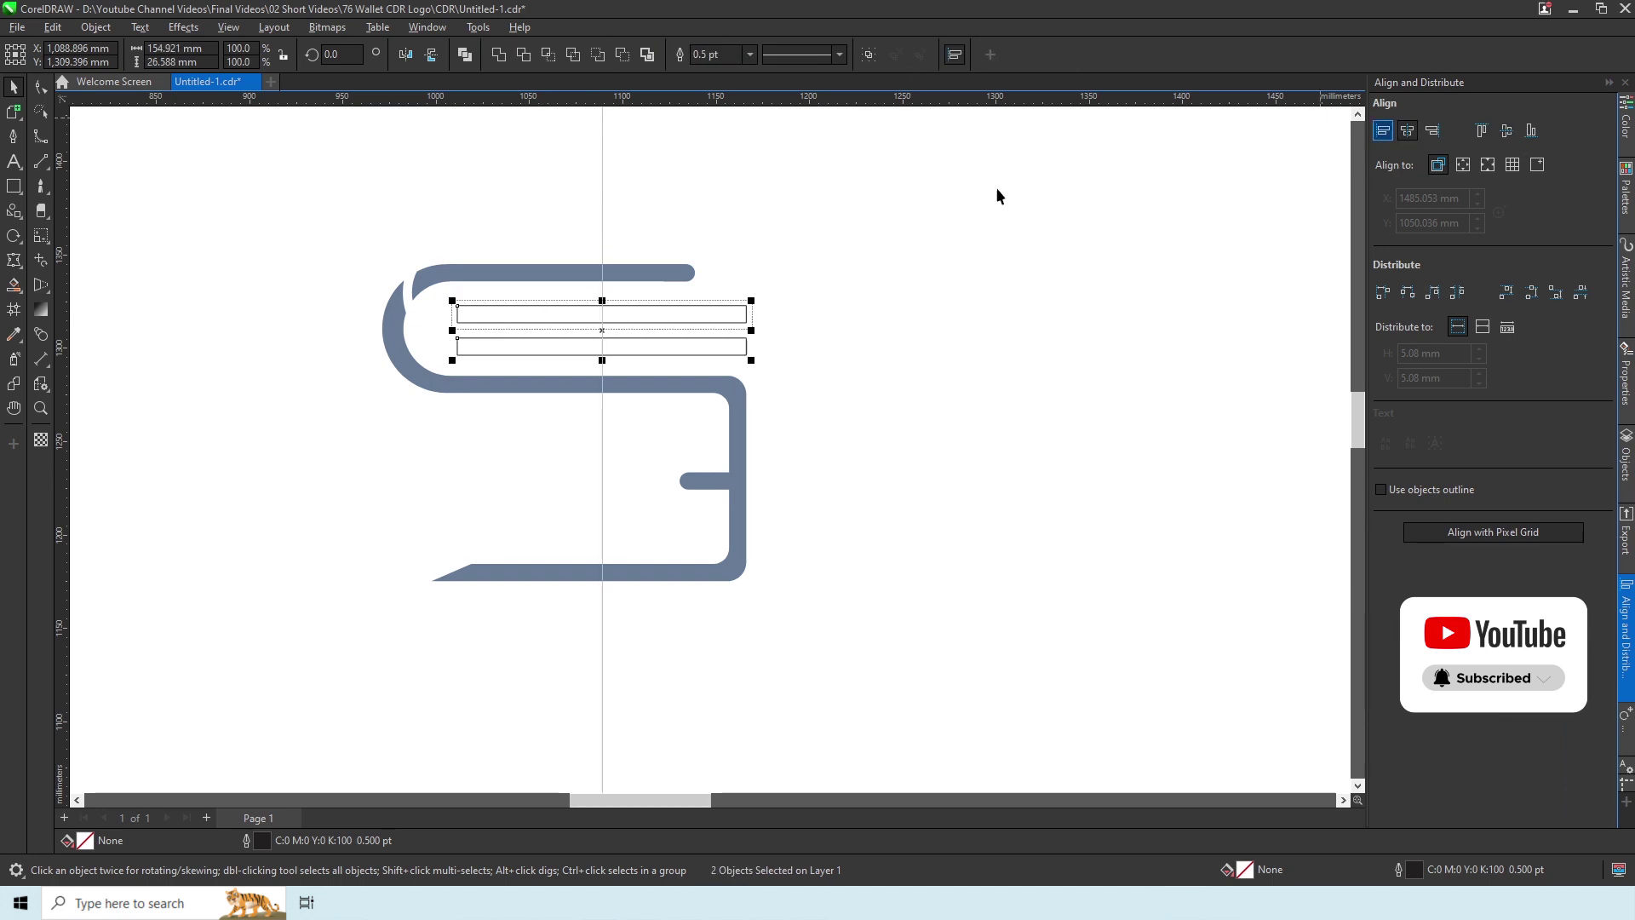
left_click(700, 308)
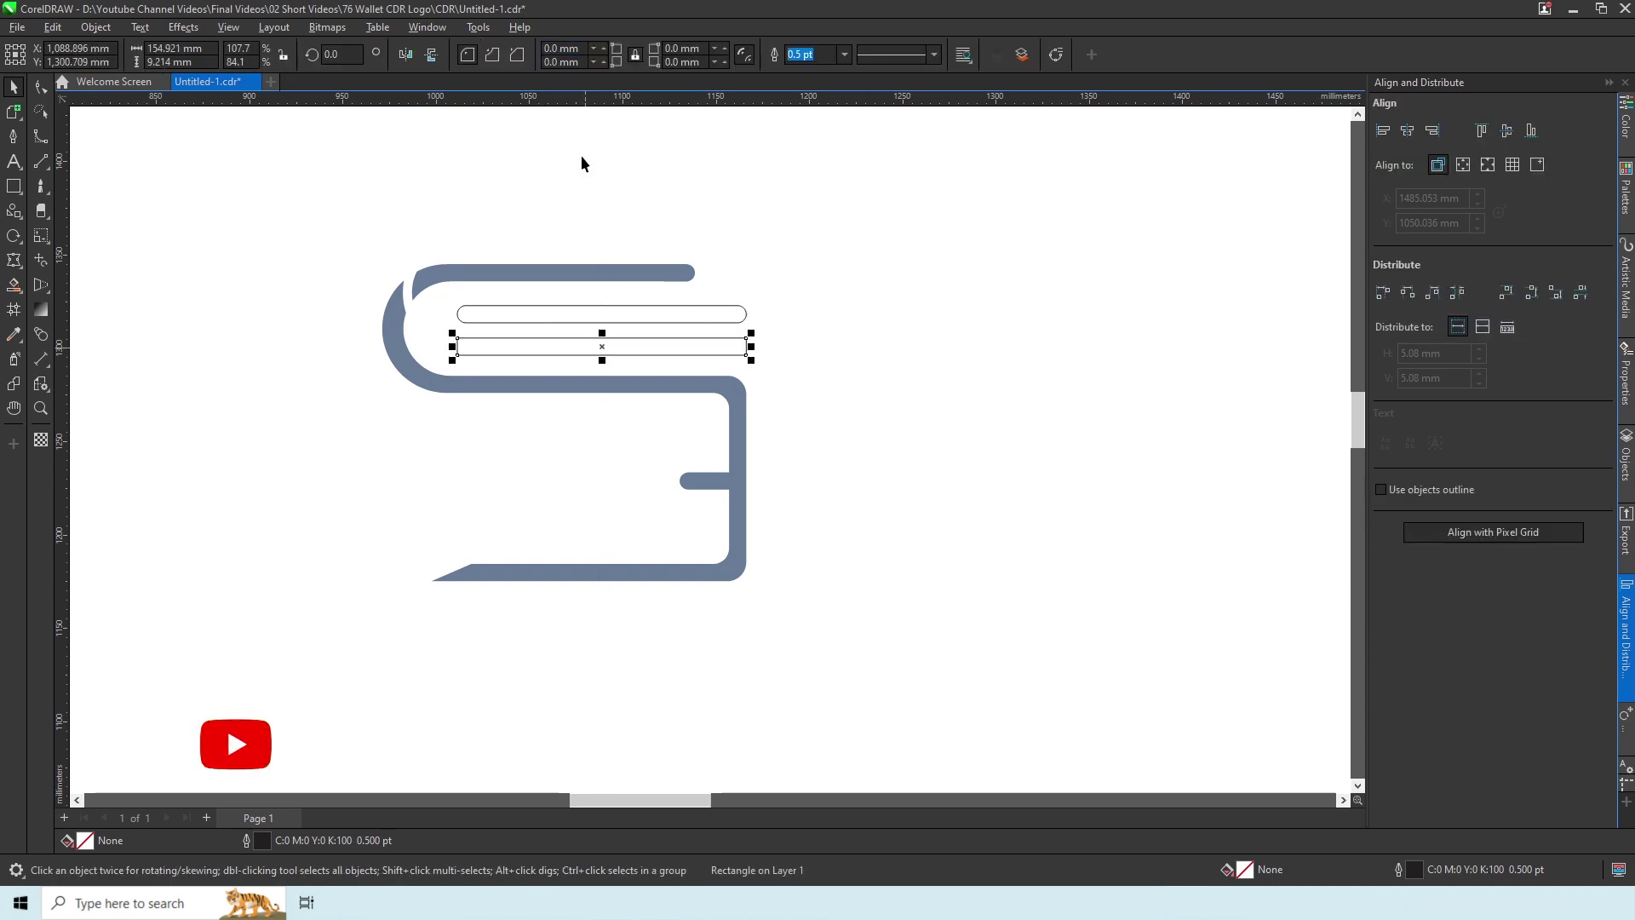
left_click(562, 48)
type("500")
key("Return")
left_click_drag(751, 347, 708, 346)
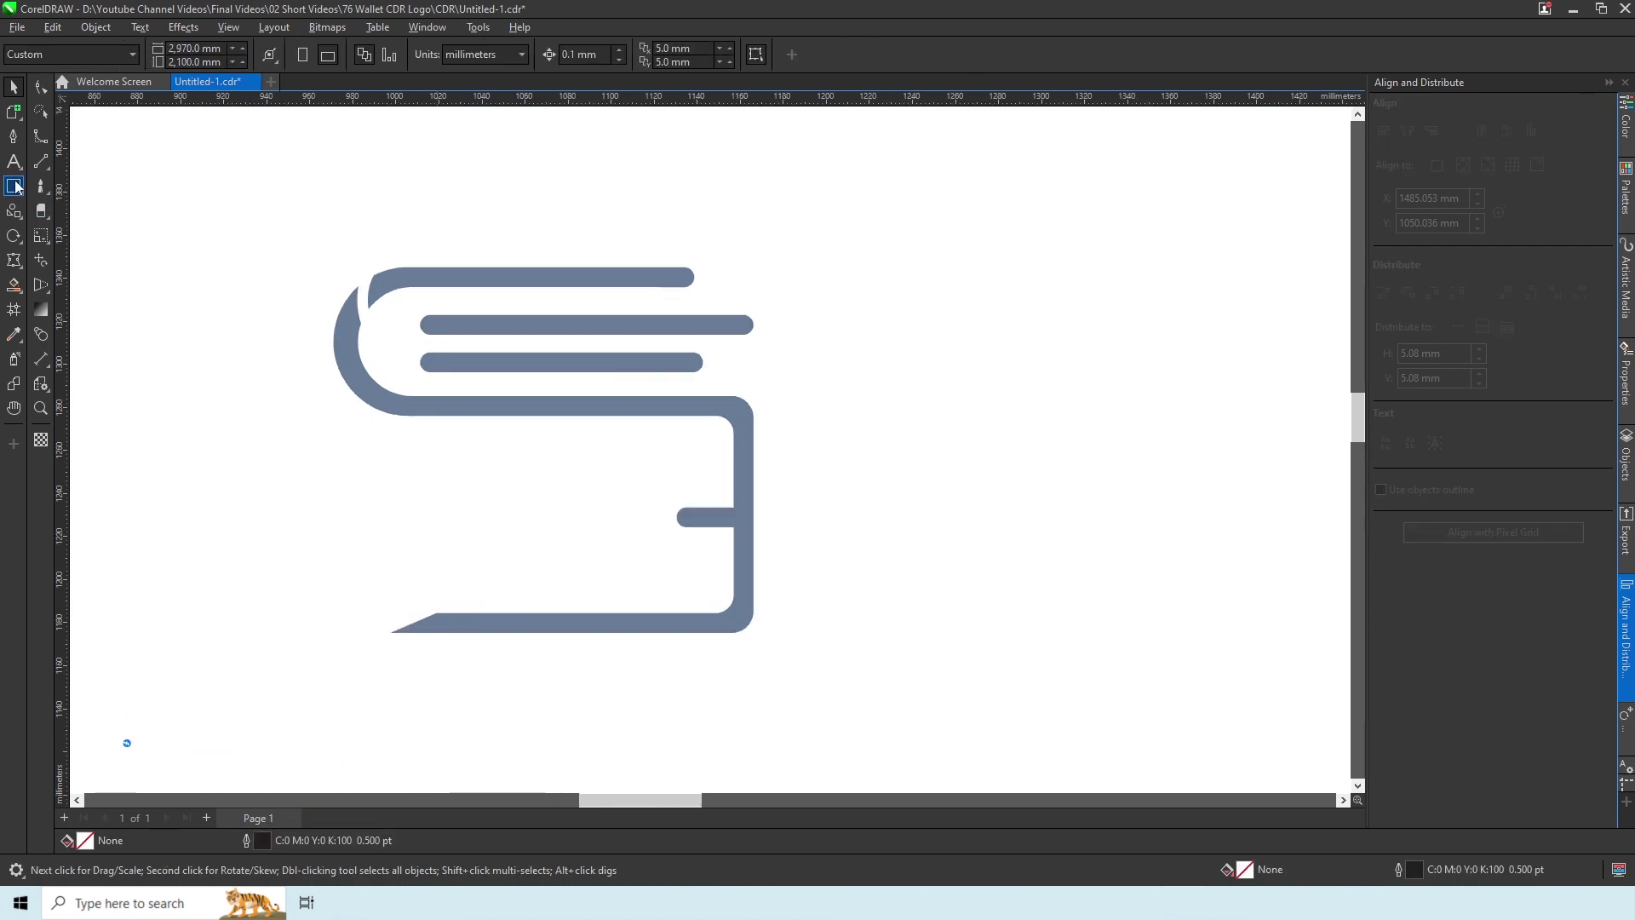
- Draw a line across the S's lower part and bend it into a sweeping curve
left_click(40, 161)
left_click_drag(504, 601, 623, 485)
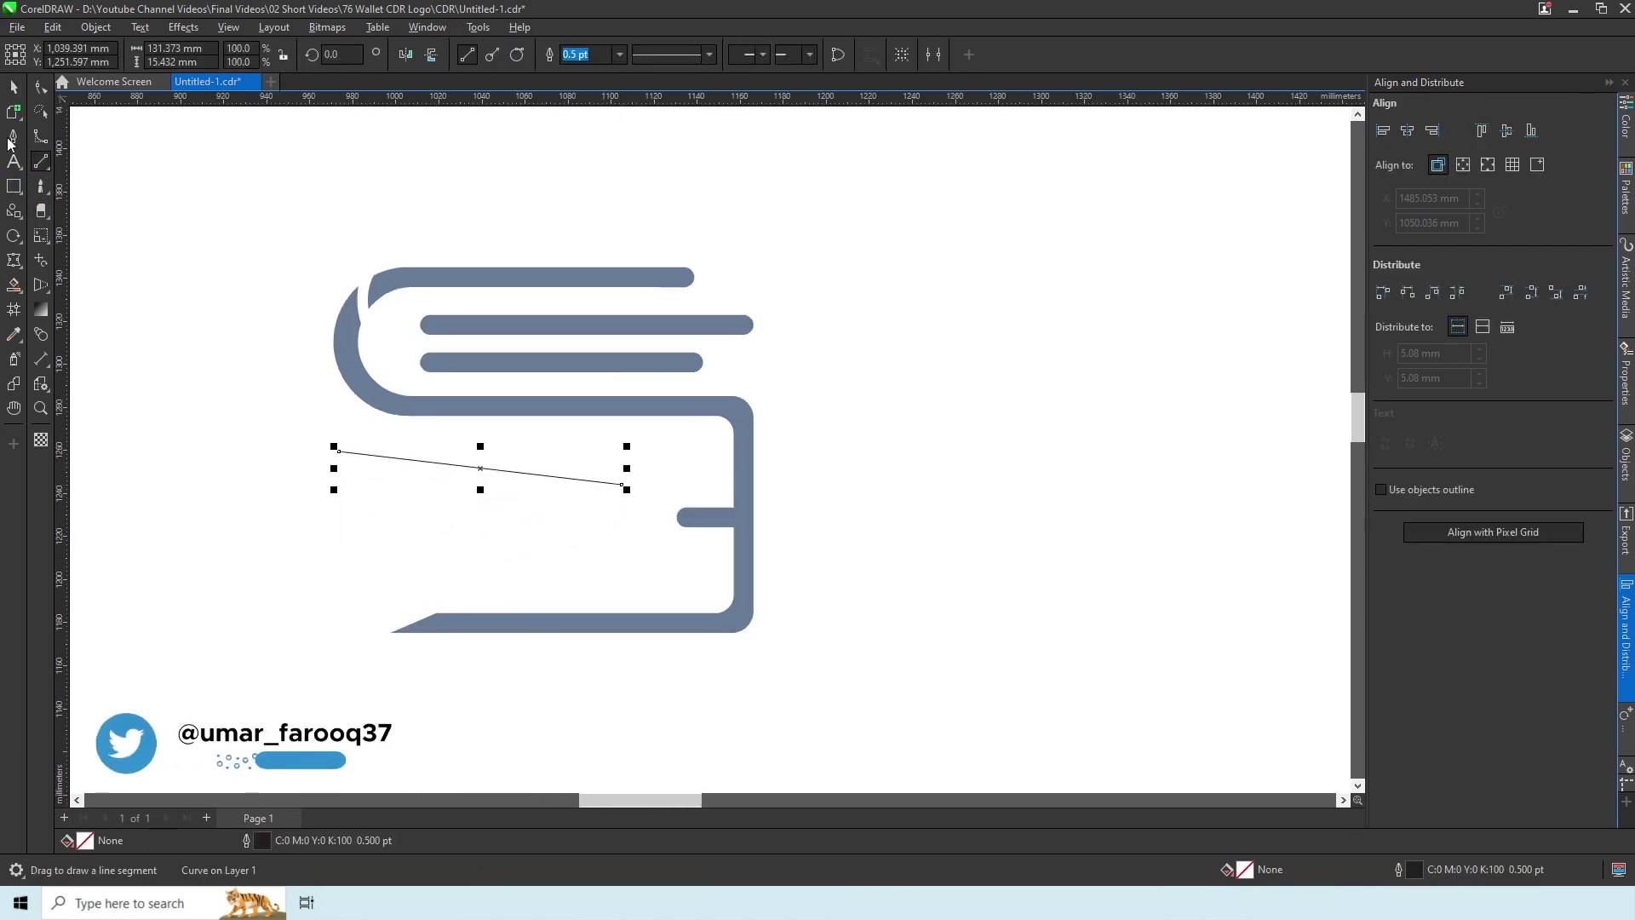
key("F10")
left_click_drag(529, 477, 501, 621)
scroll(421, 512, "up", 1)
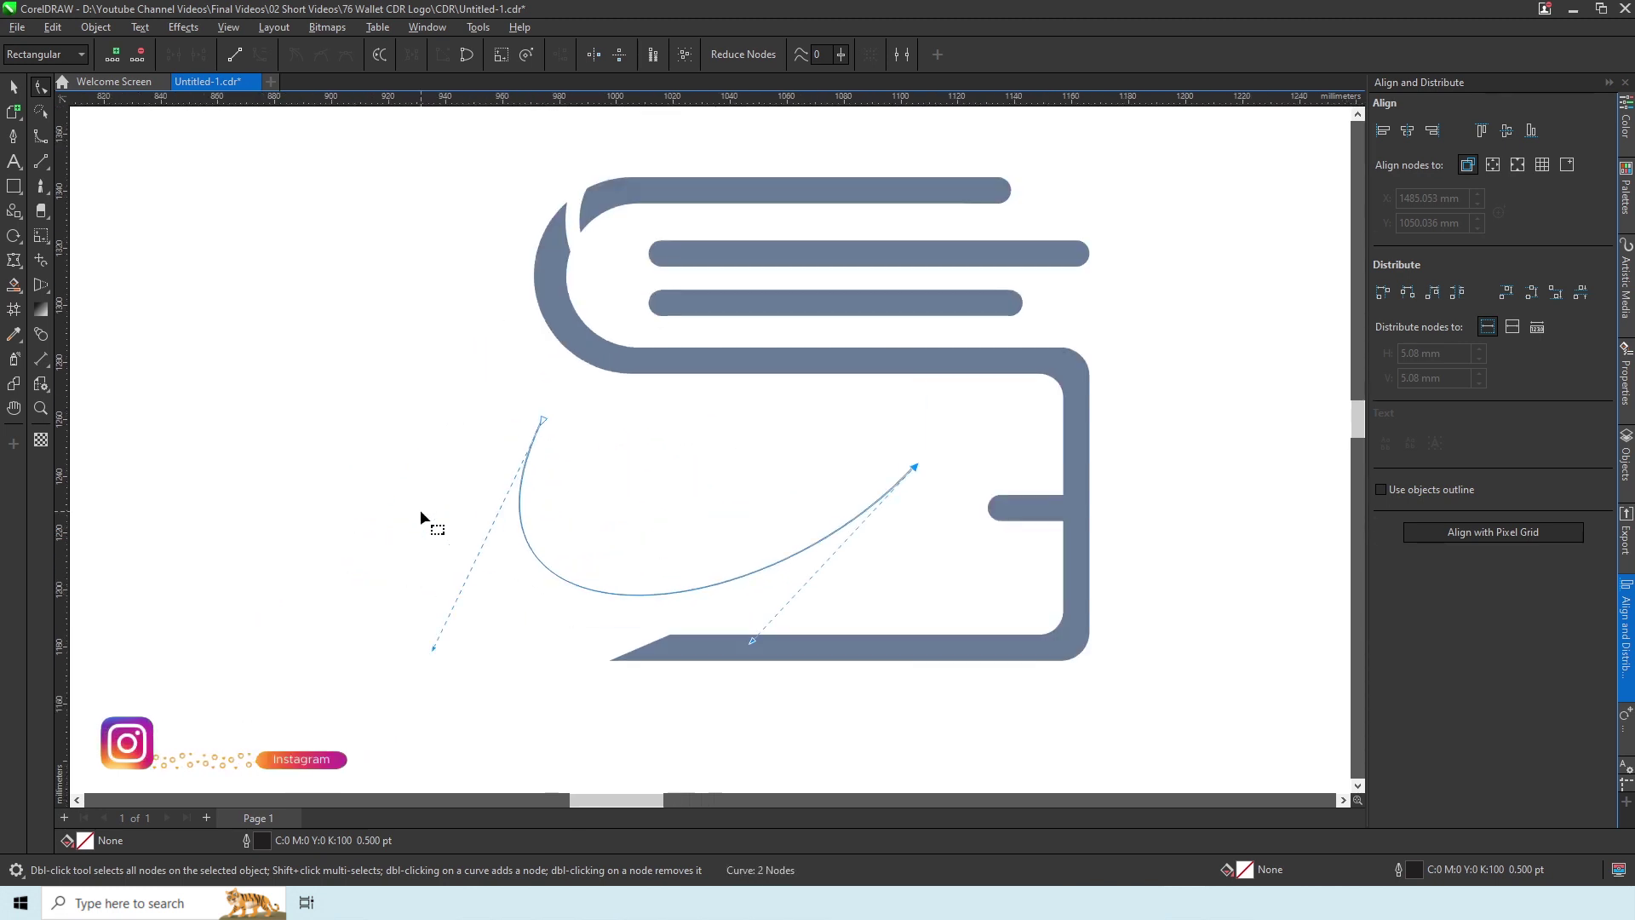
left_click(13, 88)
- Make an offset copy of the curve and move its end nodes to meet the outer curve's tips
scroll(716, 553, "up", 2)
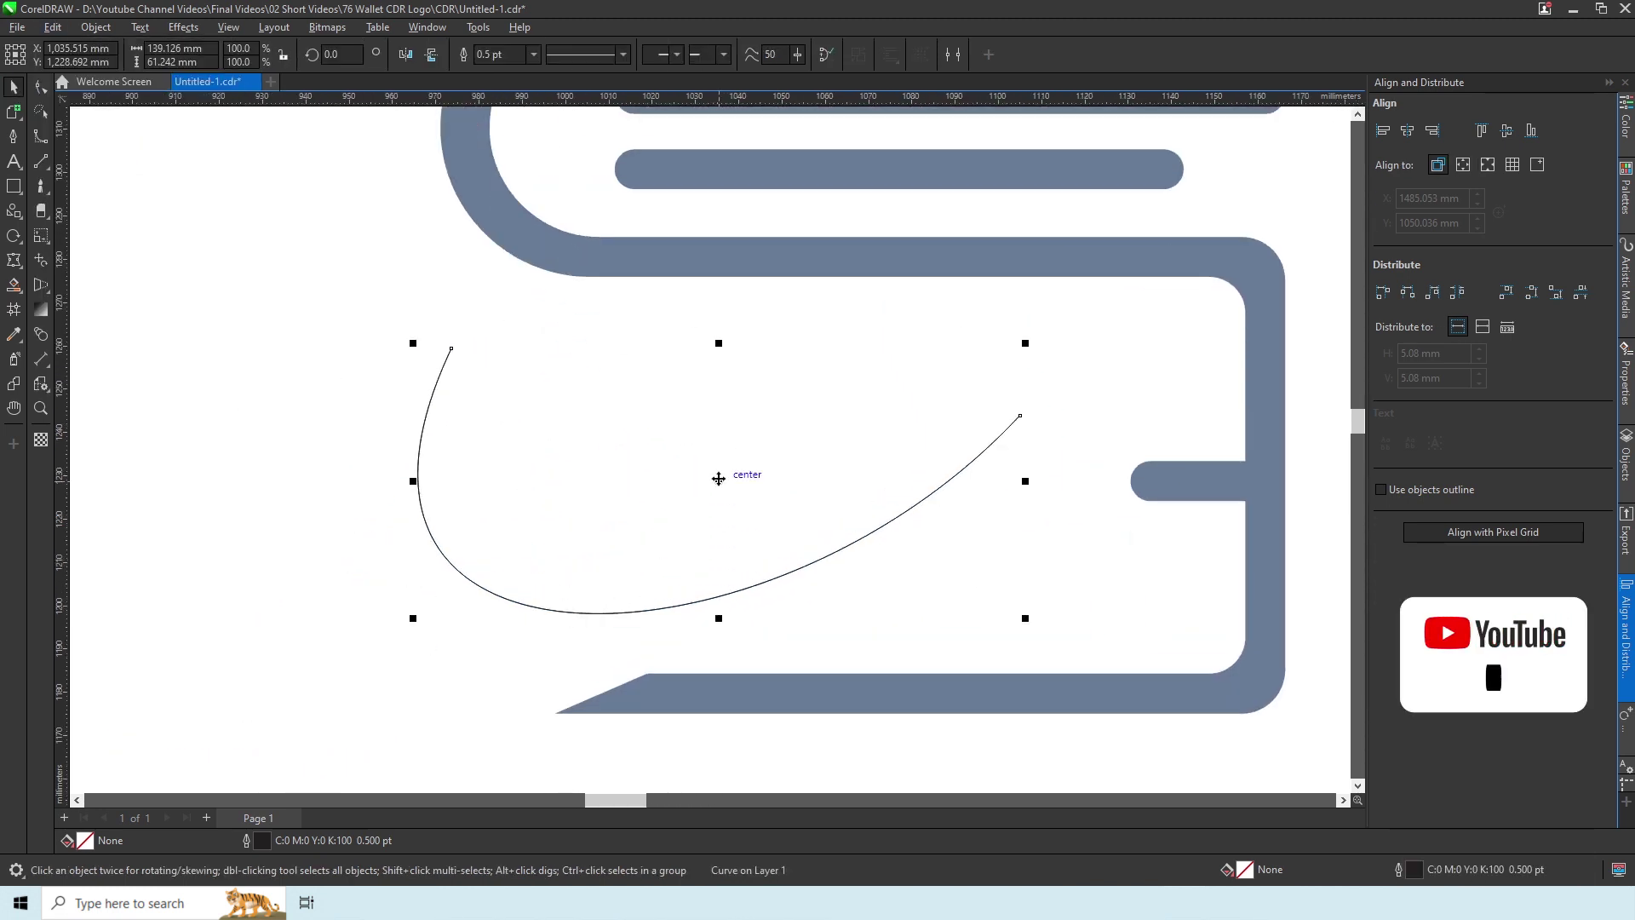
left_click_drag(719, 479, 714, 509)
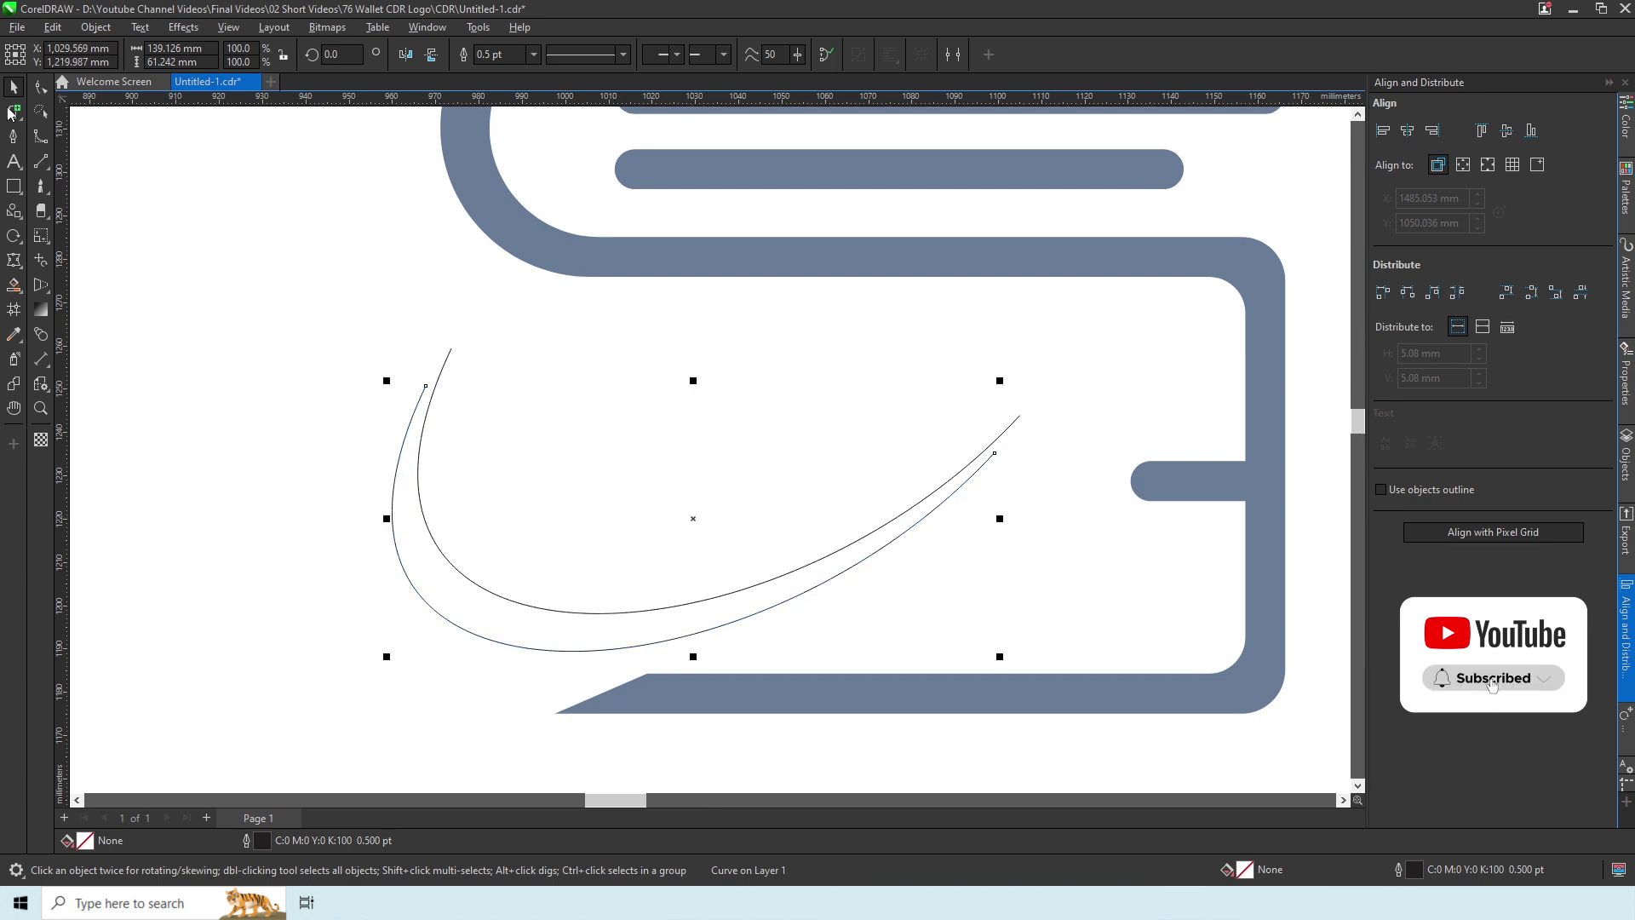
left_click(13, 111)
left_click(994, 454)
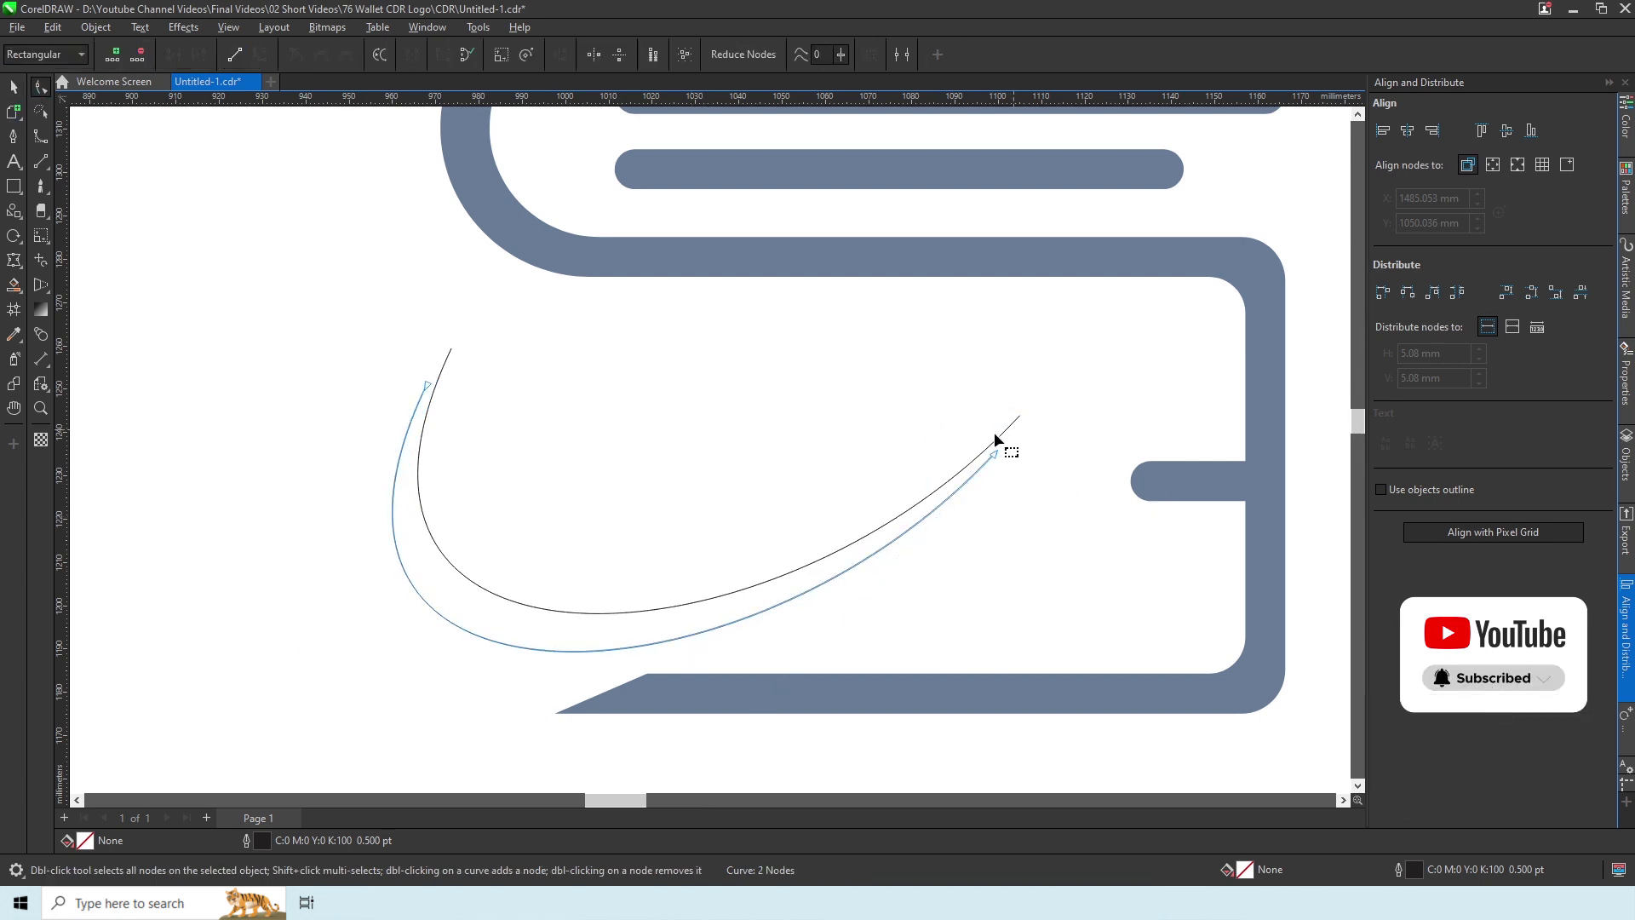
left_click_drag(777, 696, 759, 713)
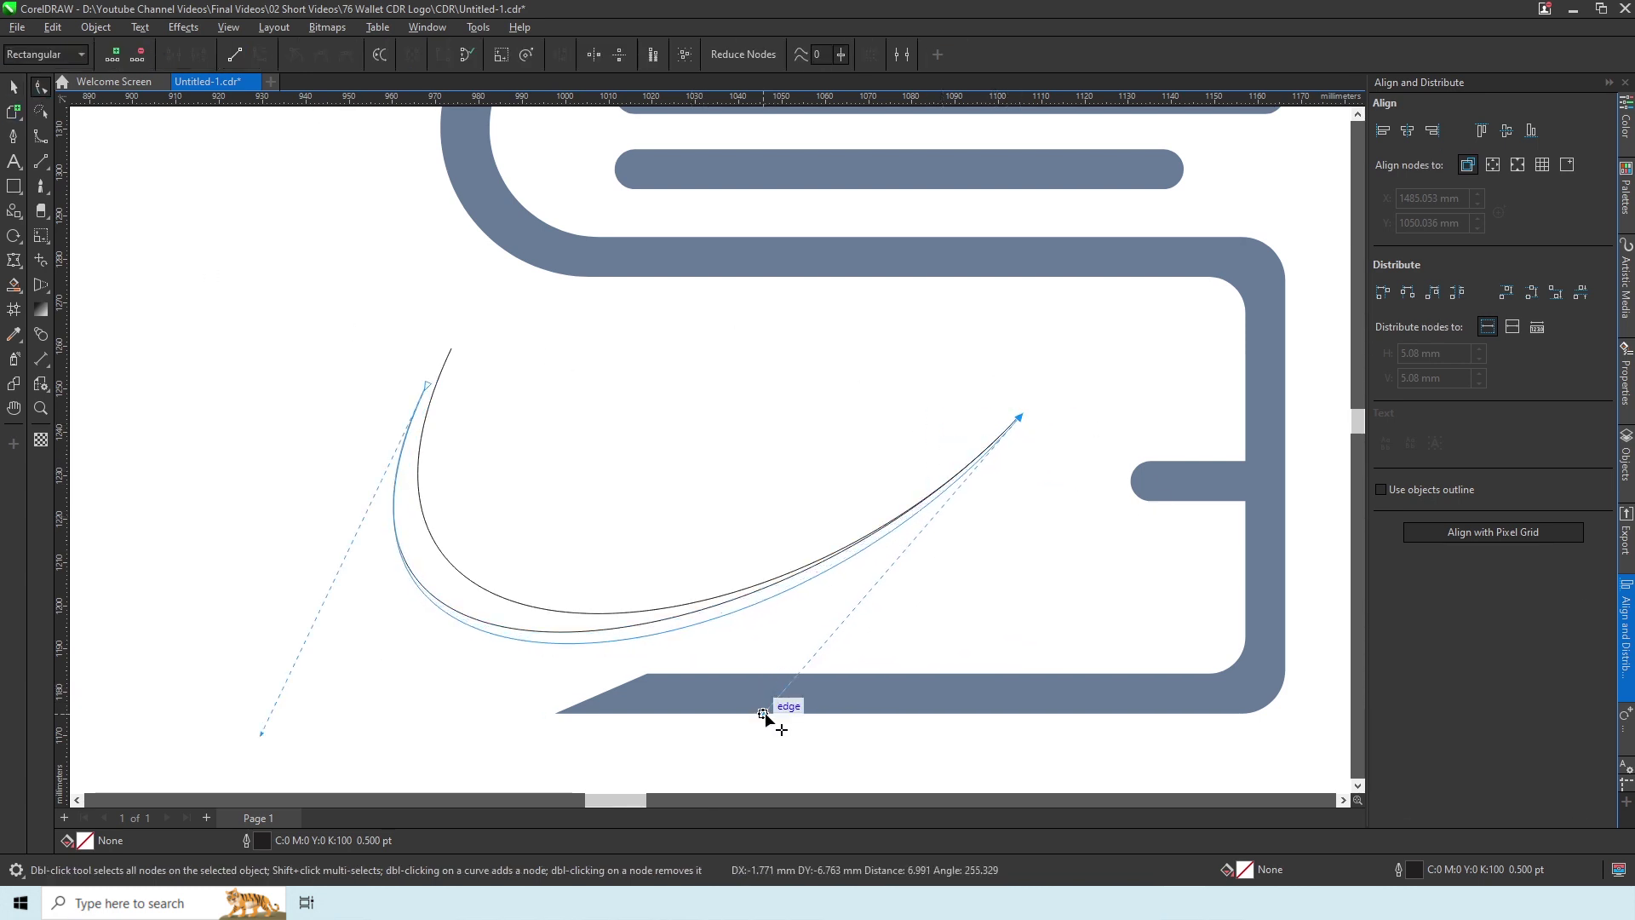
left_click_drag(427, 385, 453, 348)
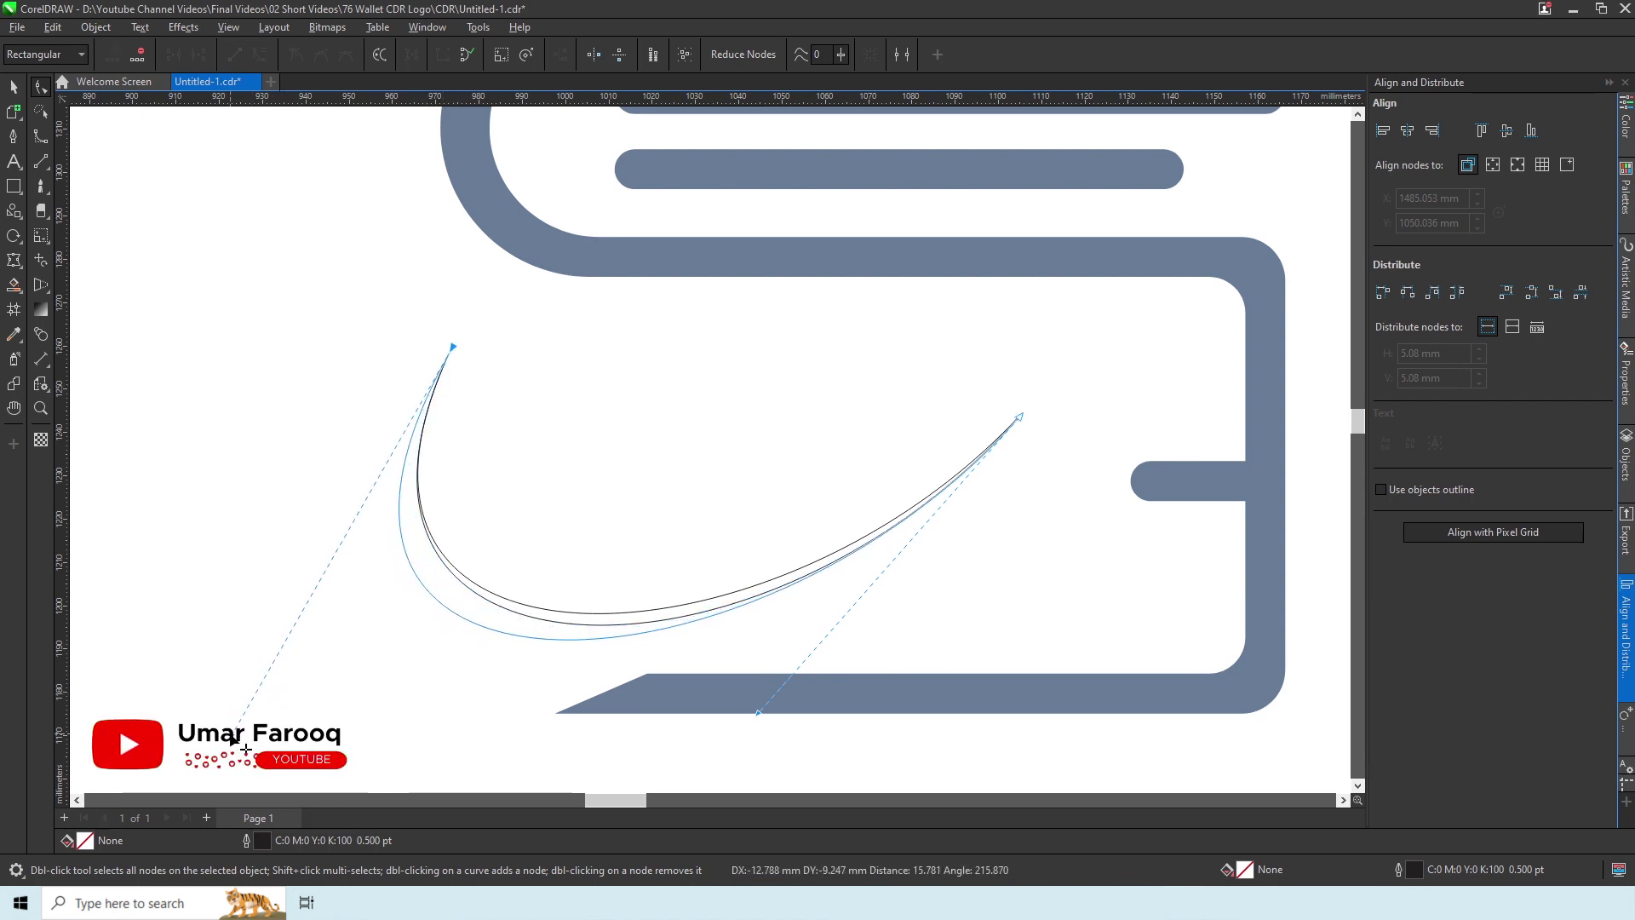
scroll(280, 300, "down", 1)
key("space")
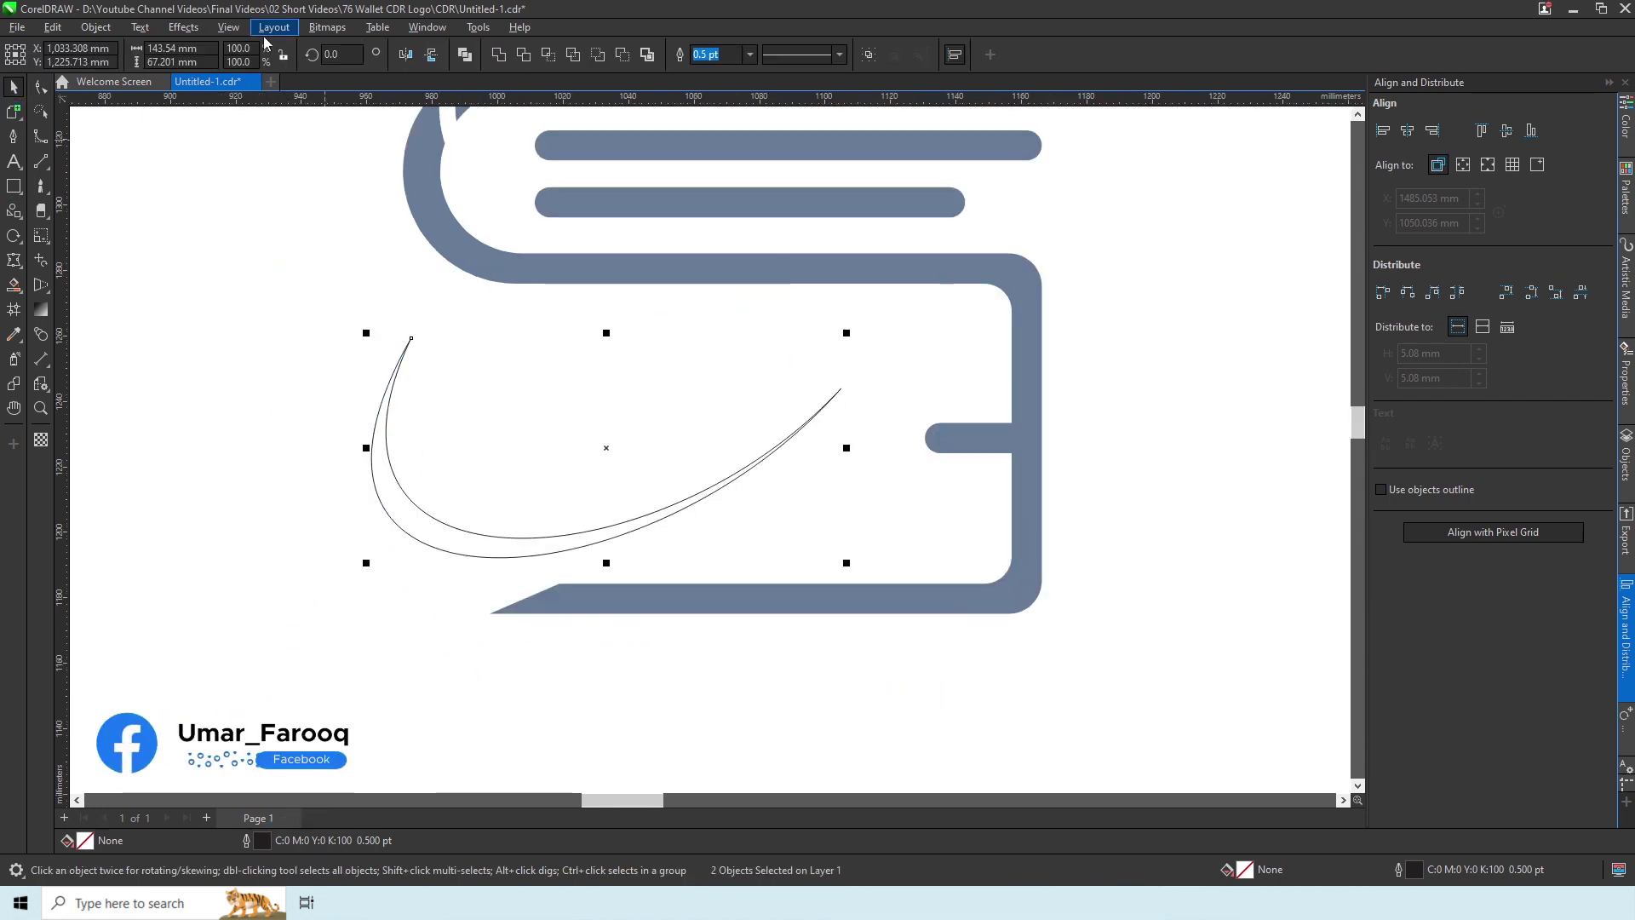
- Copy the crescent swoosh and paste a duplicate of it
left_click(13, 111)
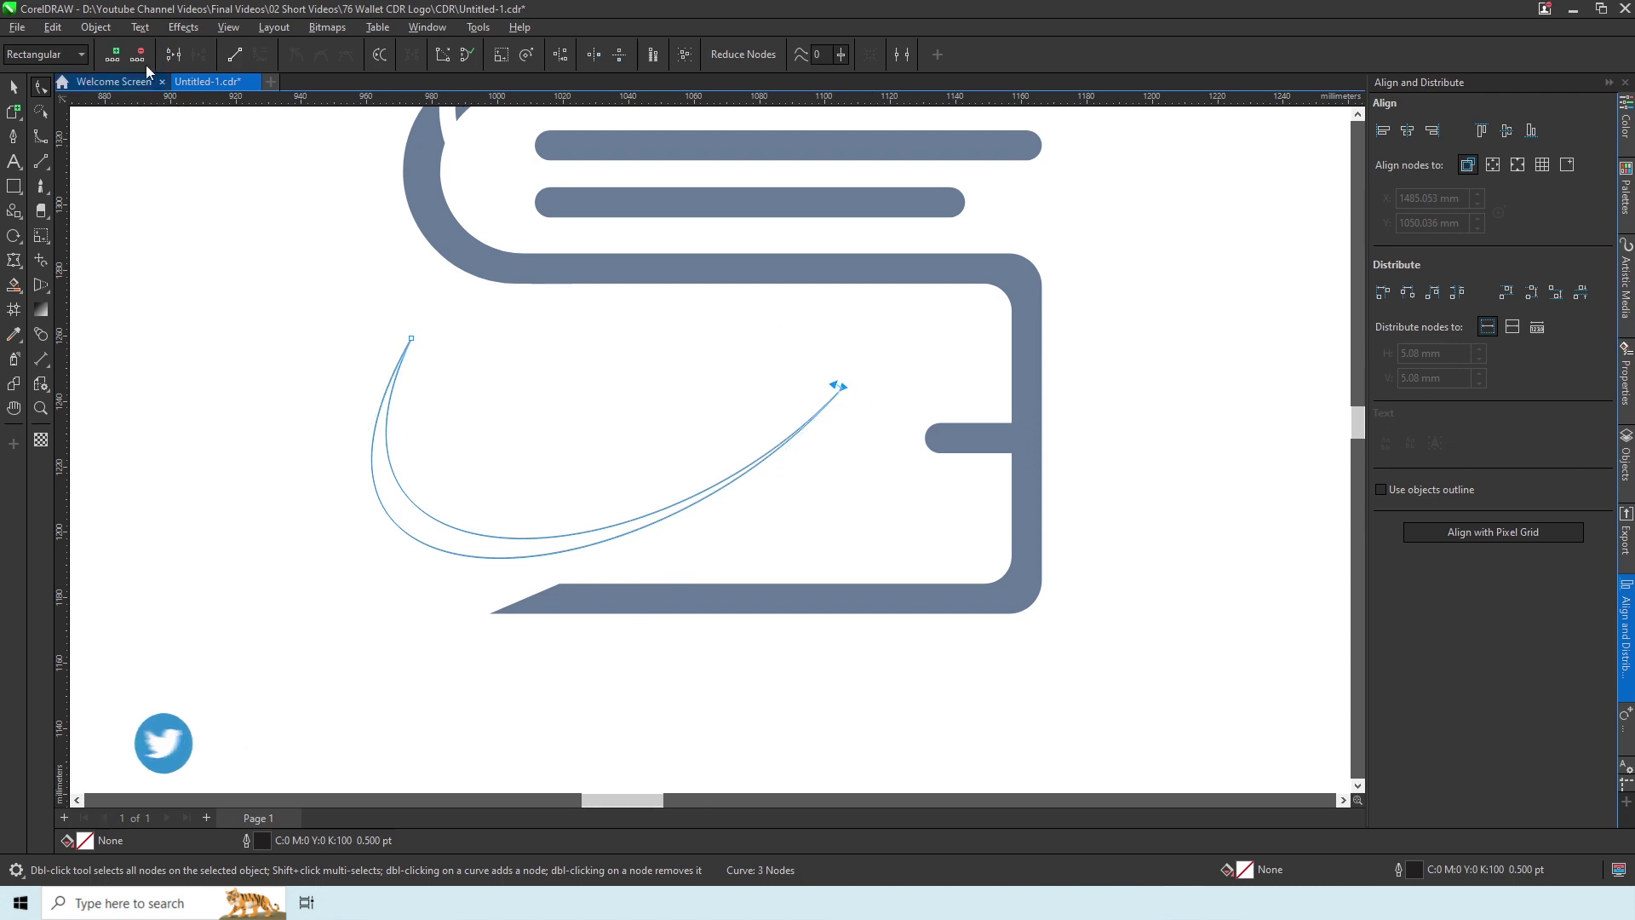
key("space")
left_click(53, 26)
left_click(53, 27)
left_click(83, 168)
- Shrink the pasted swoosh copy and place it below-left of the original
left_click_drag(848, 563, 759, 522)
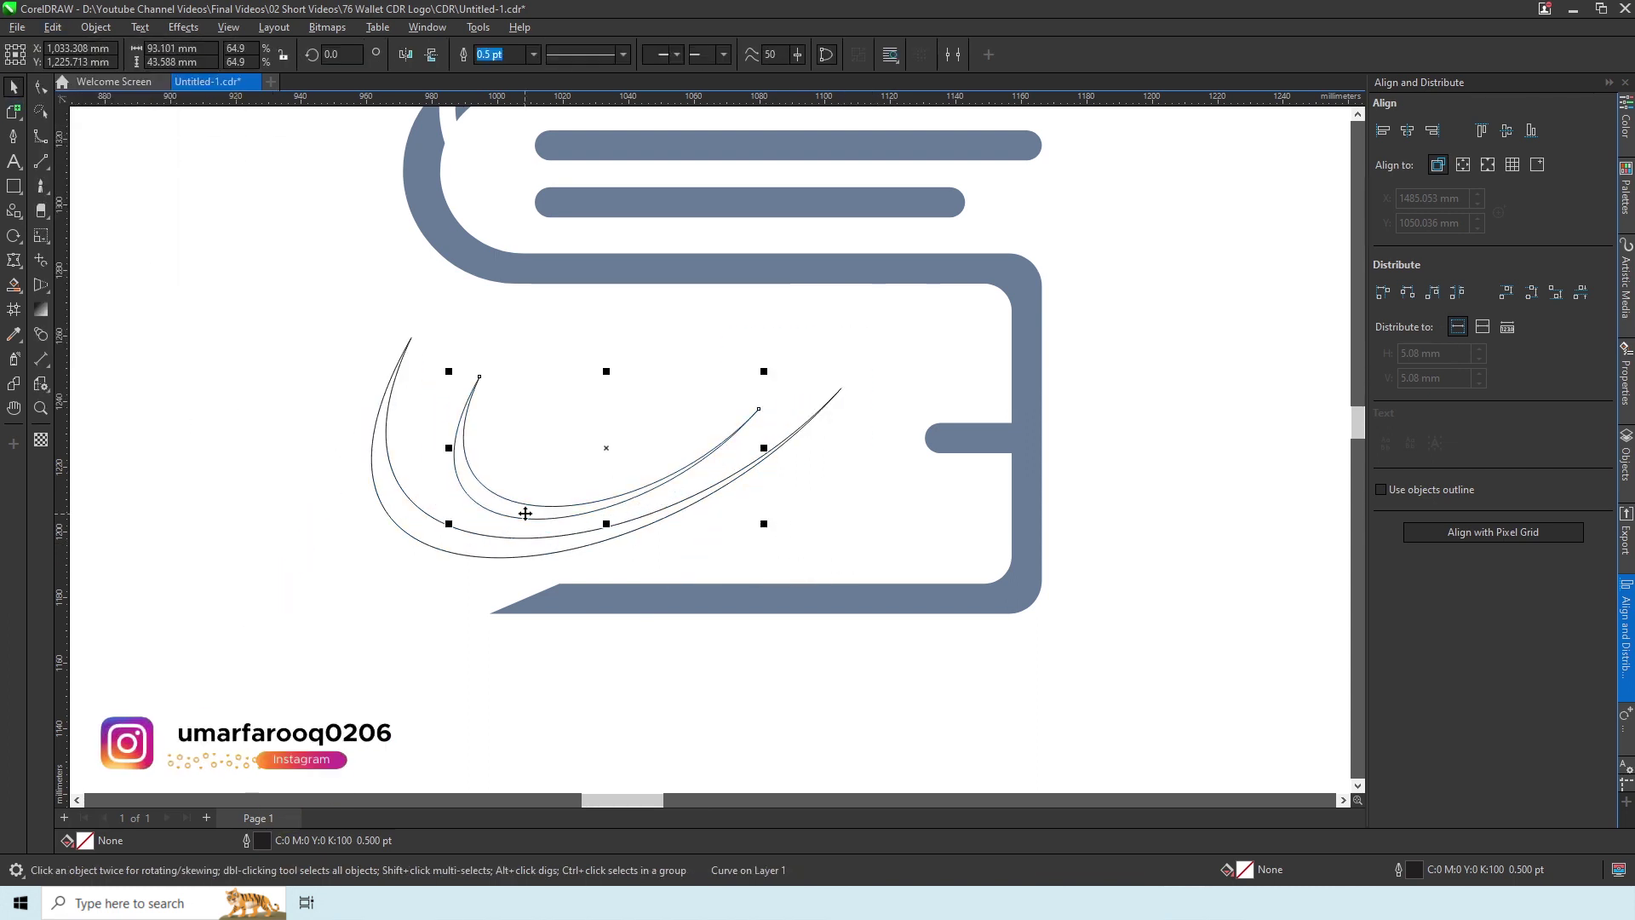
left_click_drag(529, 511, 400, 606)
left_click_drag(645, 458, 602, 479)
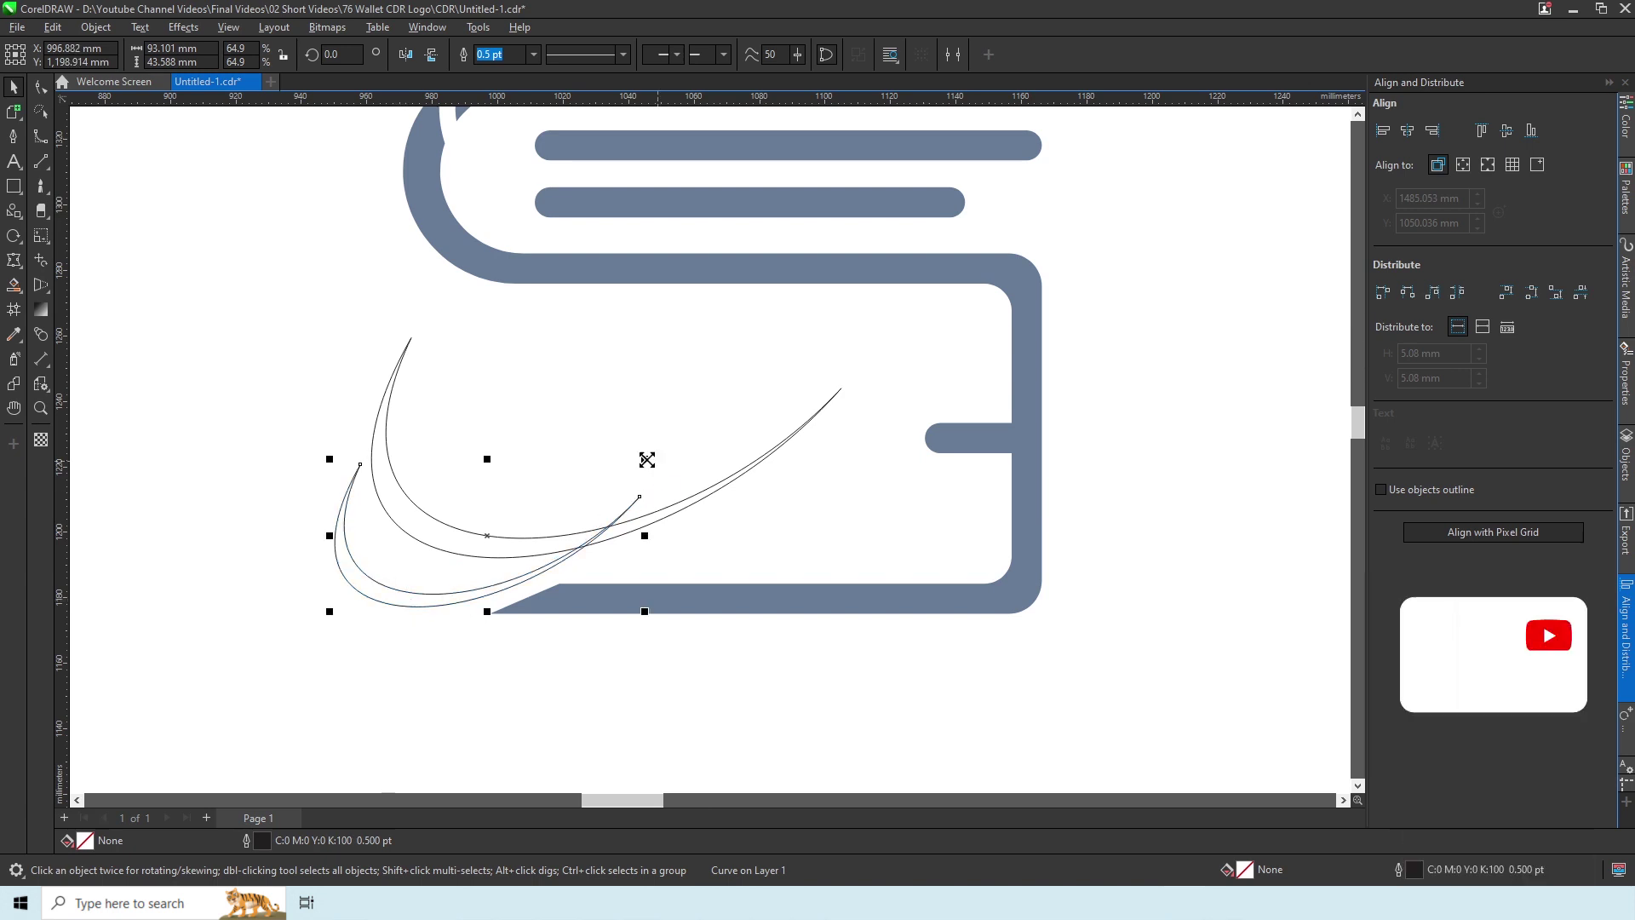
left_click_drag(526, 576, 474, 573)
scroll(503, 537, "down", 1)
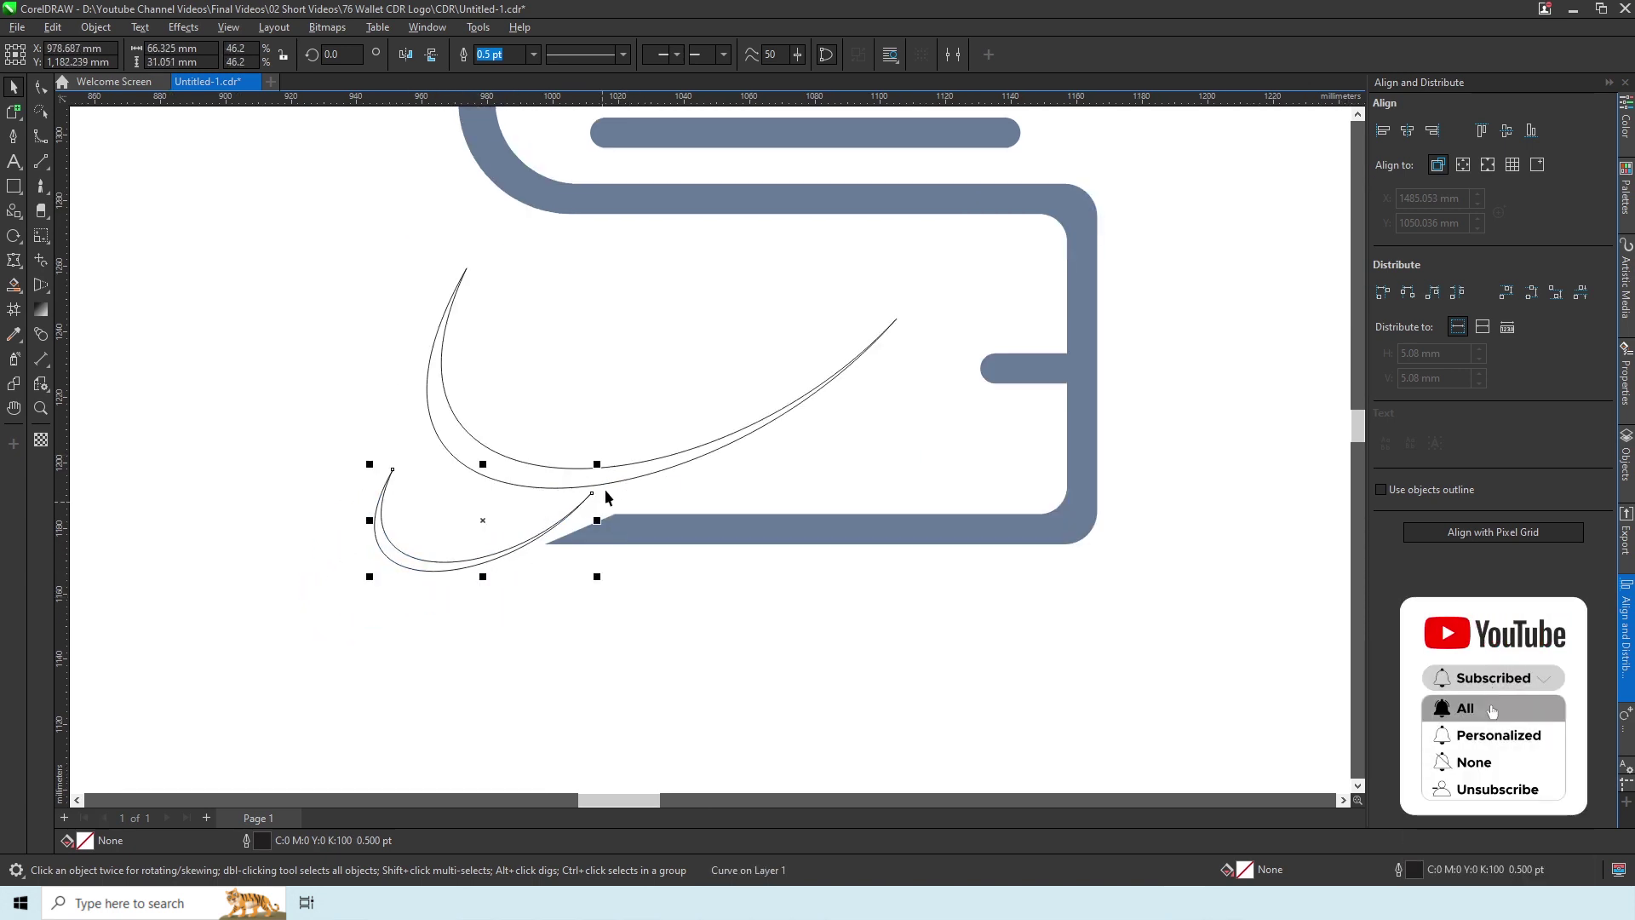
- Raise both swooshes slightly, then enlarge the lower swoosh toward the lower left
left_click(714, 432, "shift")
left_click_drag(724, 431, 726, 419)
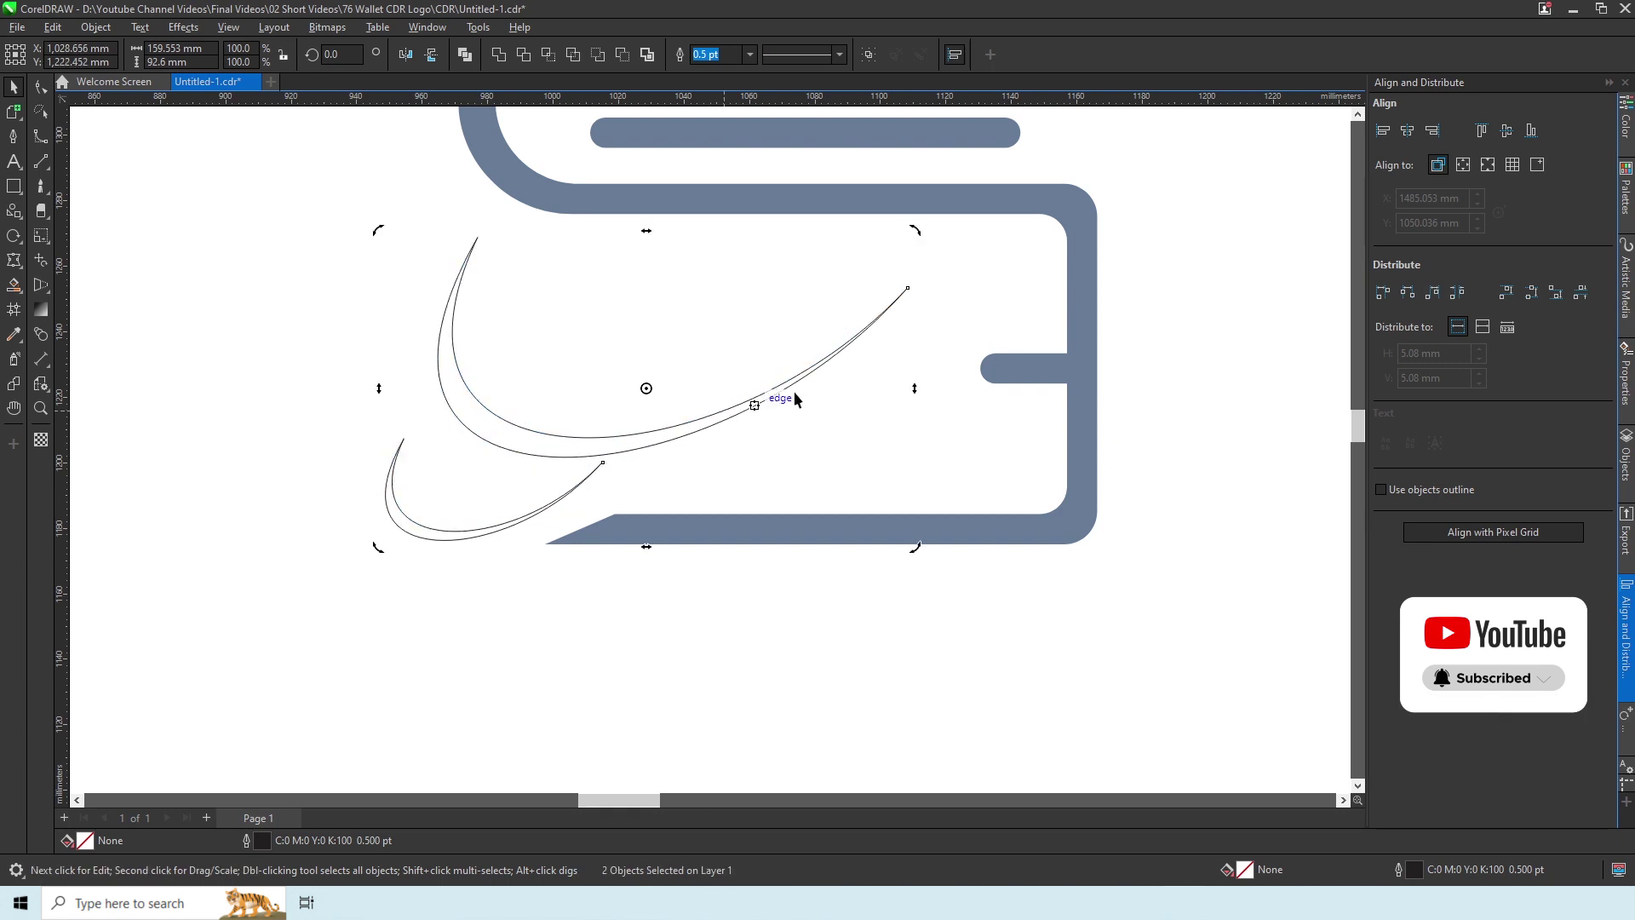
left_click(468, 441)
left_click(476, 538)
left_click_drag(380, 544, 311, 575)
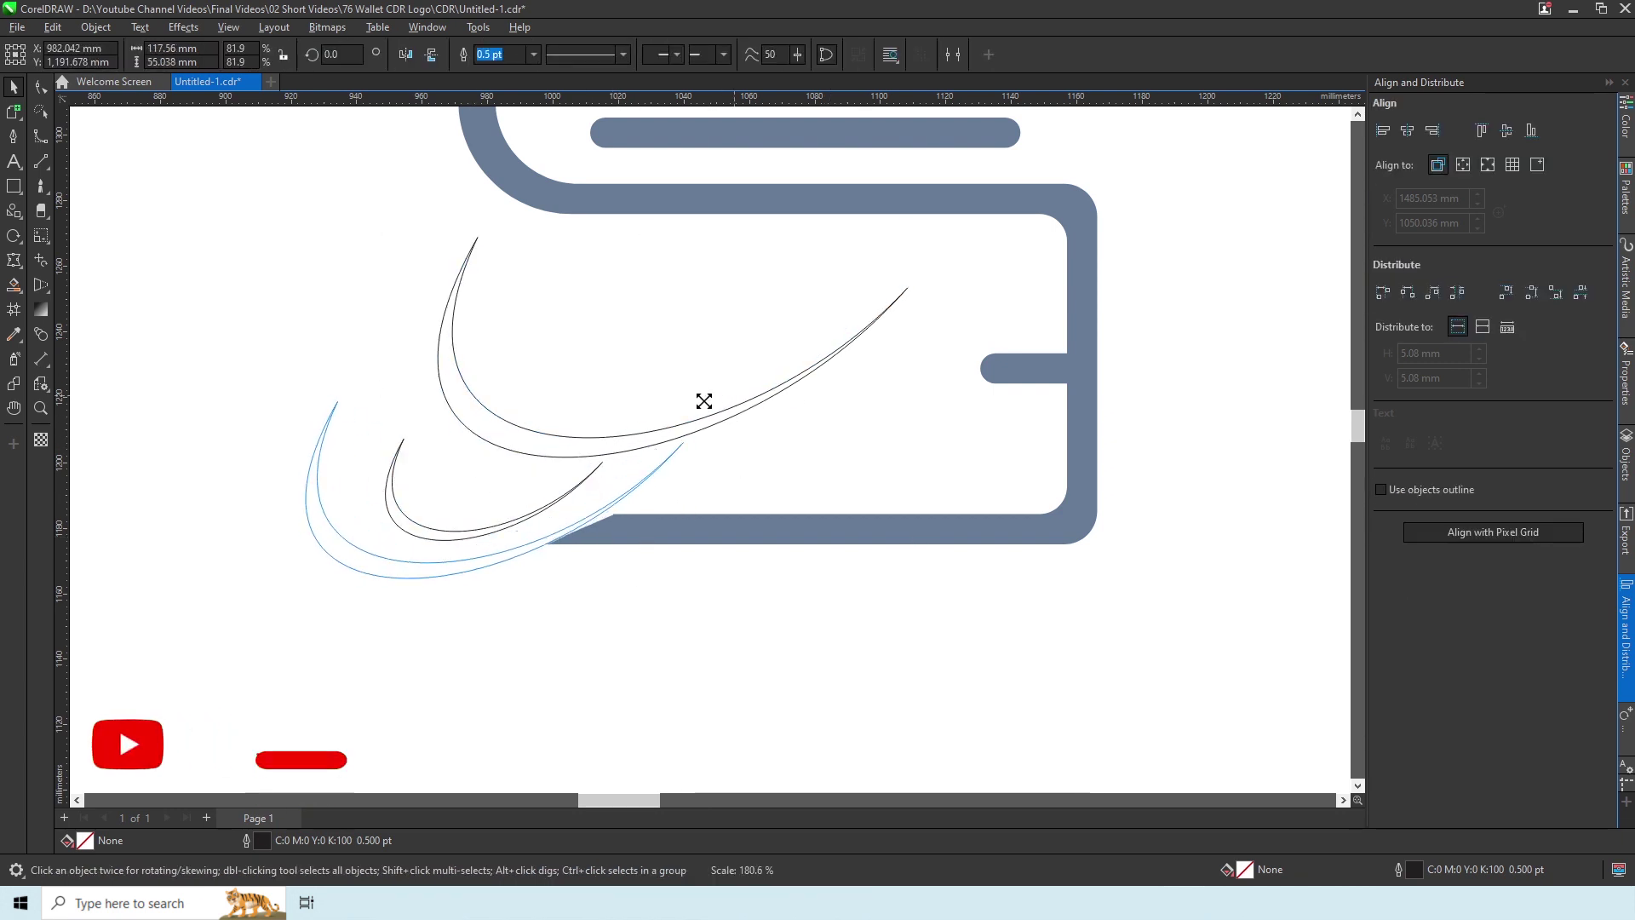
mouse_move(541, 501)
left_mouse_down()
mouse_move(555, 467)
mouse_move(537, 481)
left_mouse_up()
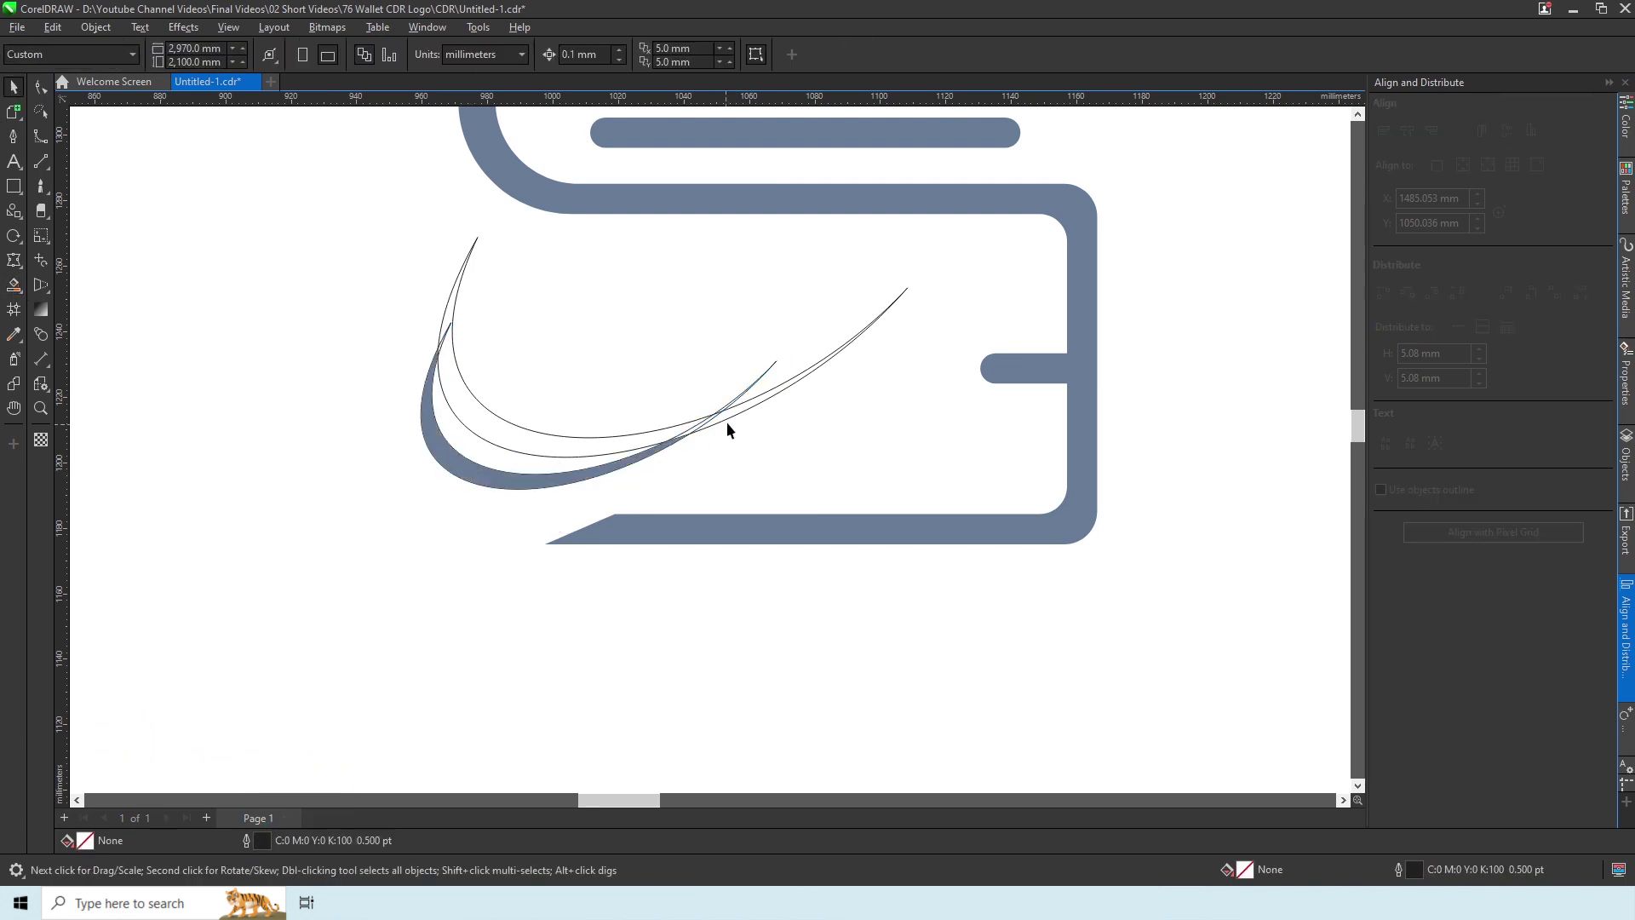
- Nudge the lower crescent down, combine the upper swoosh curves, and fill them slate blue
left_click(483, 482)
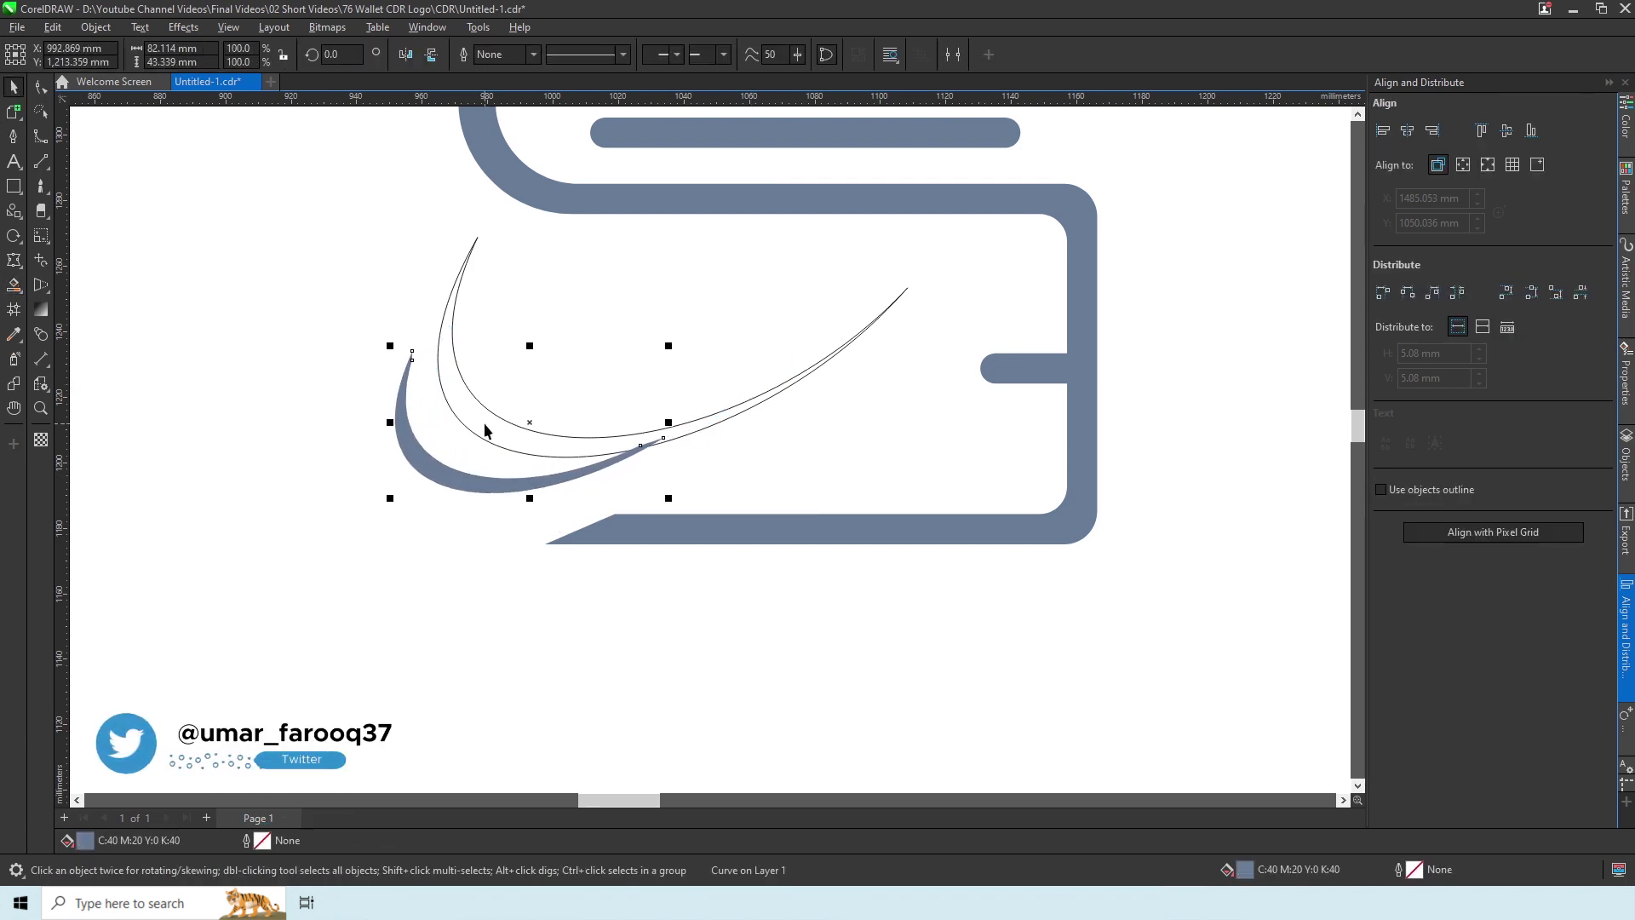
key("Down")
key("Down")
key("Down")
left_click(448, 310)
left_click(553, 200, "shift")
key("ctrl+l")
left_click(258, 372)
scroll(258, 372, "down", 2)
scroll(258, 371, "up", 3)
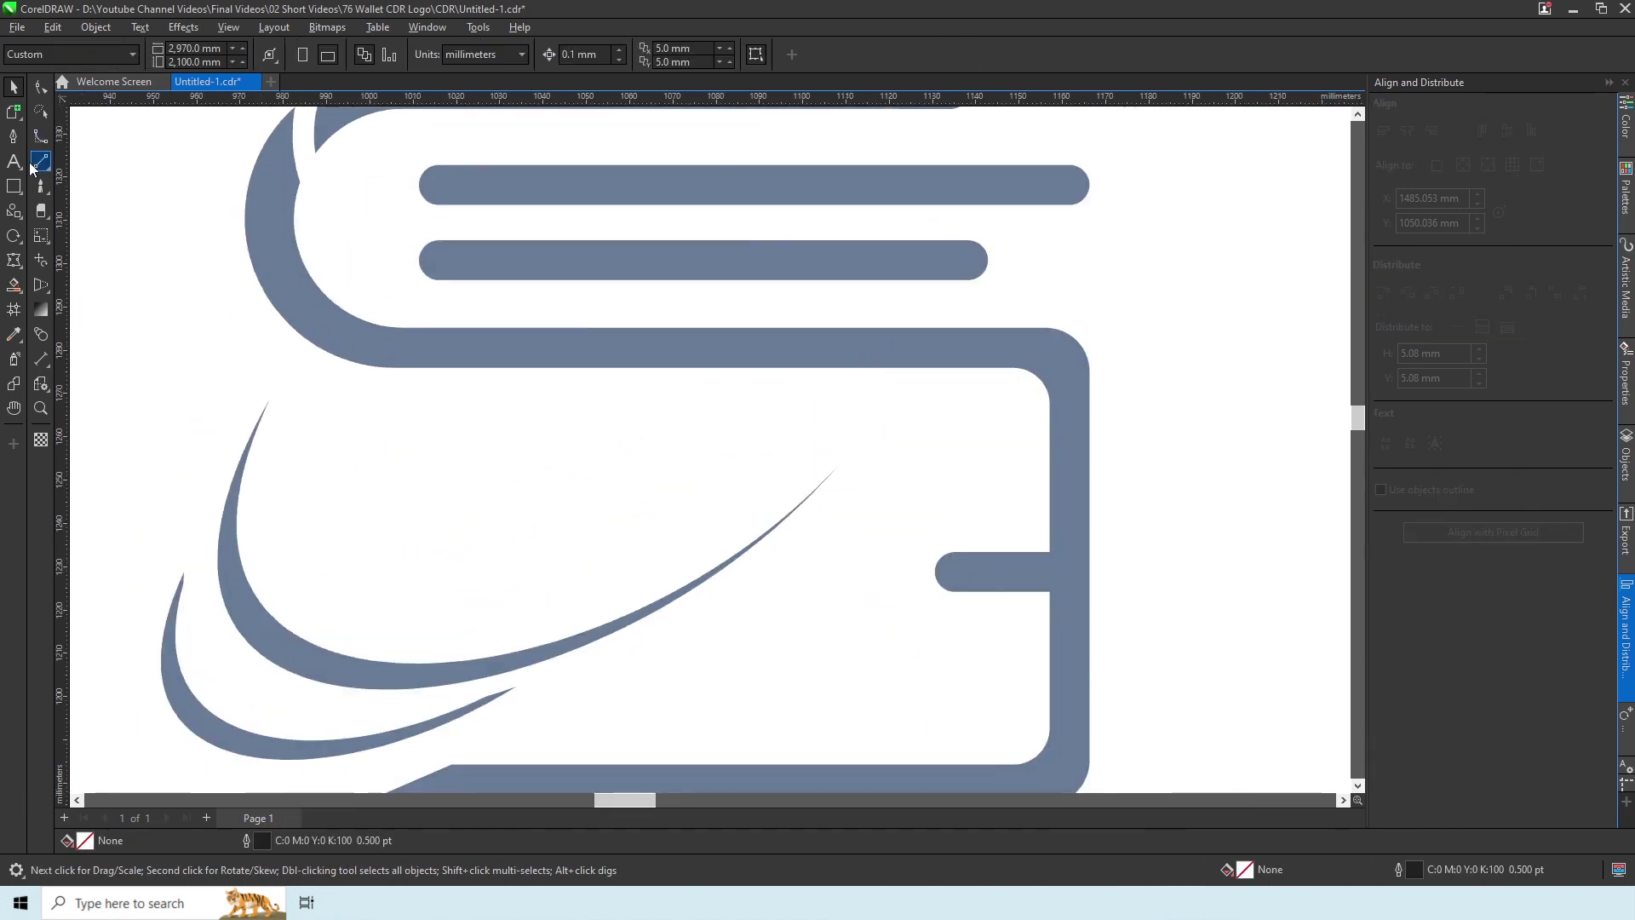
left_click(16, 193)
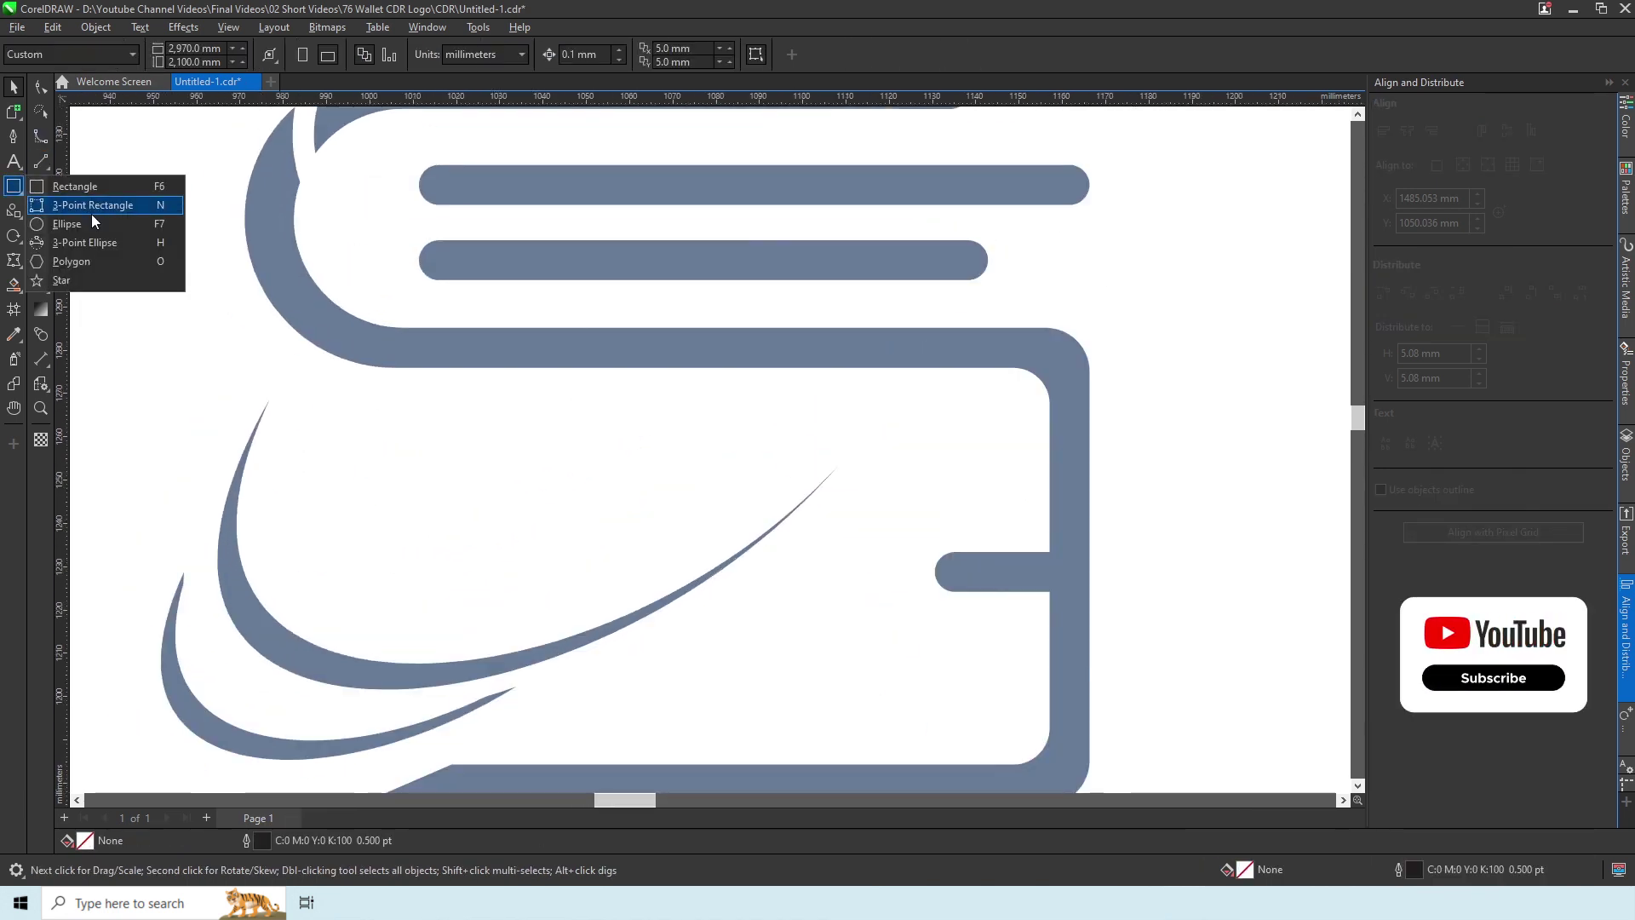
- Draw a small square, convert it to curves, and delete a corner node to form a curved triangle
left_click(94, 186)
key("space")
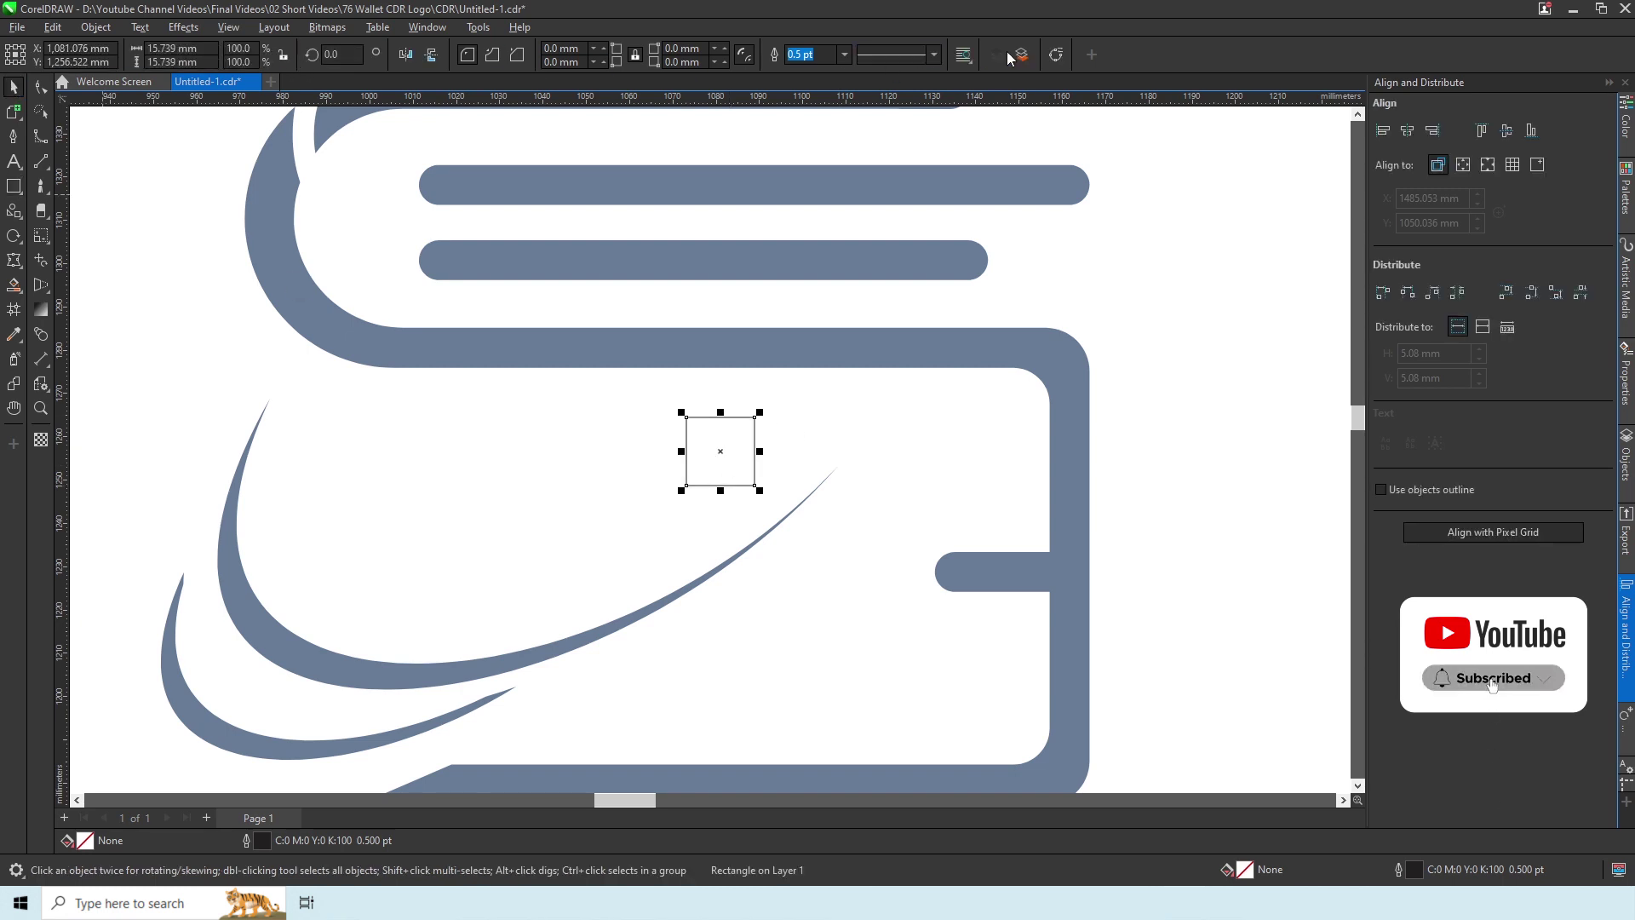
key("ctrl+q")
key("F10")
double_click(686, 486)
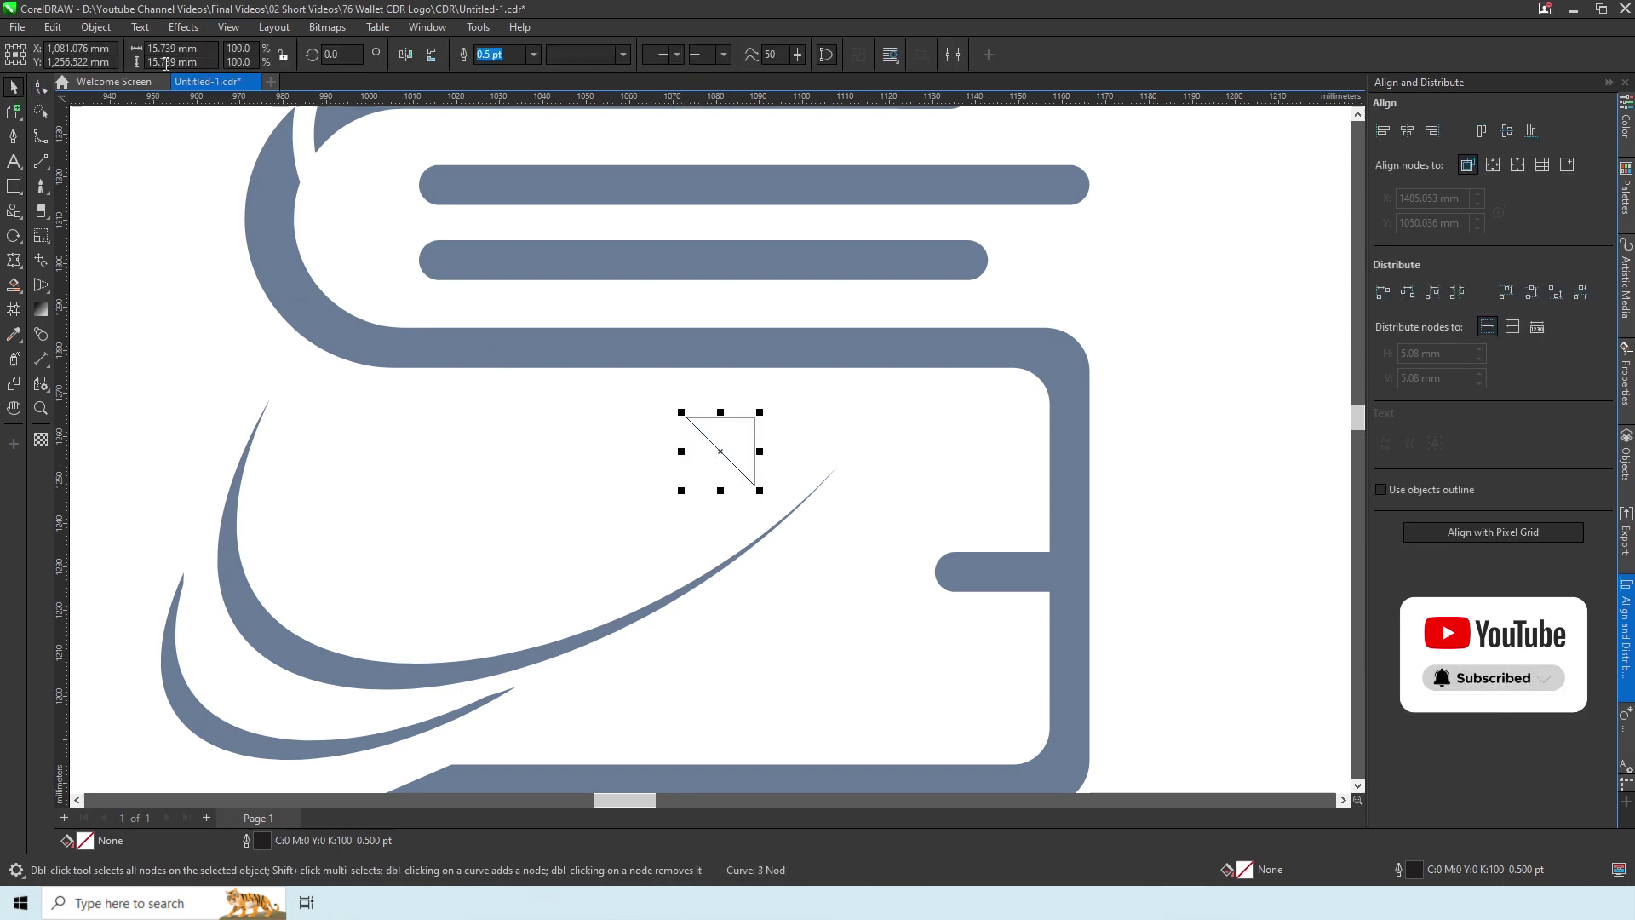
scroll(715, 443, "up", 2)
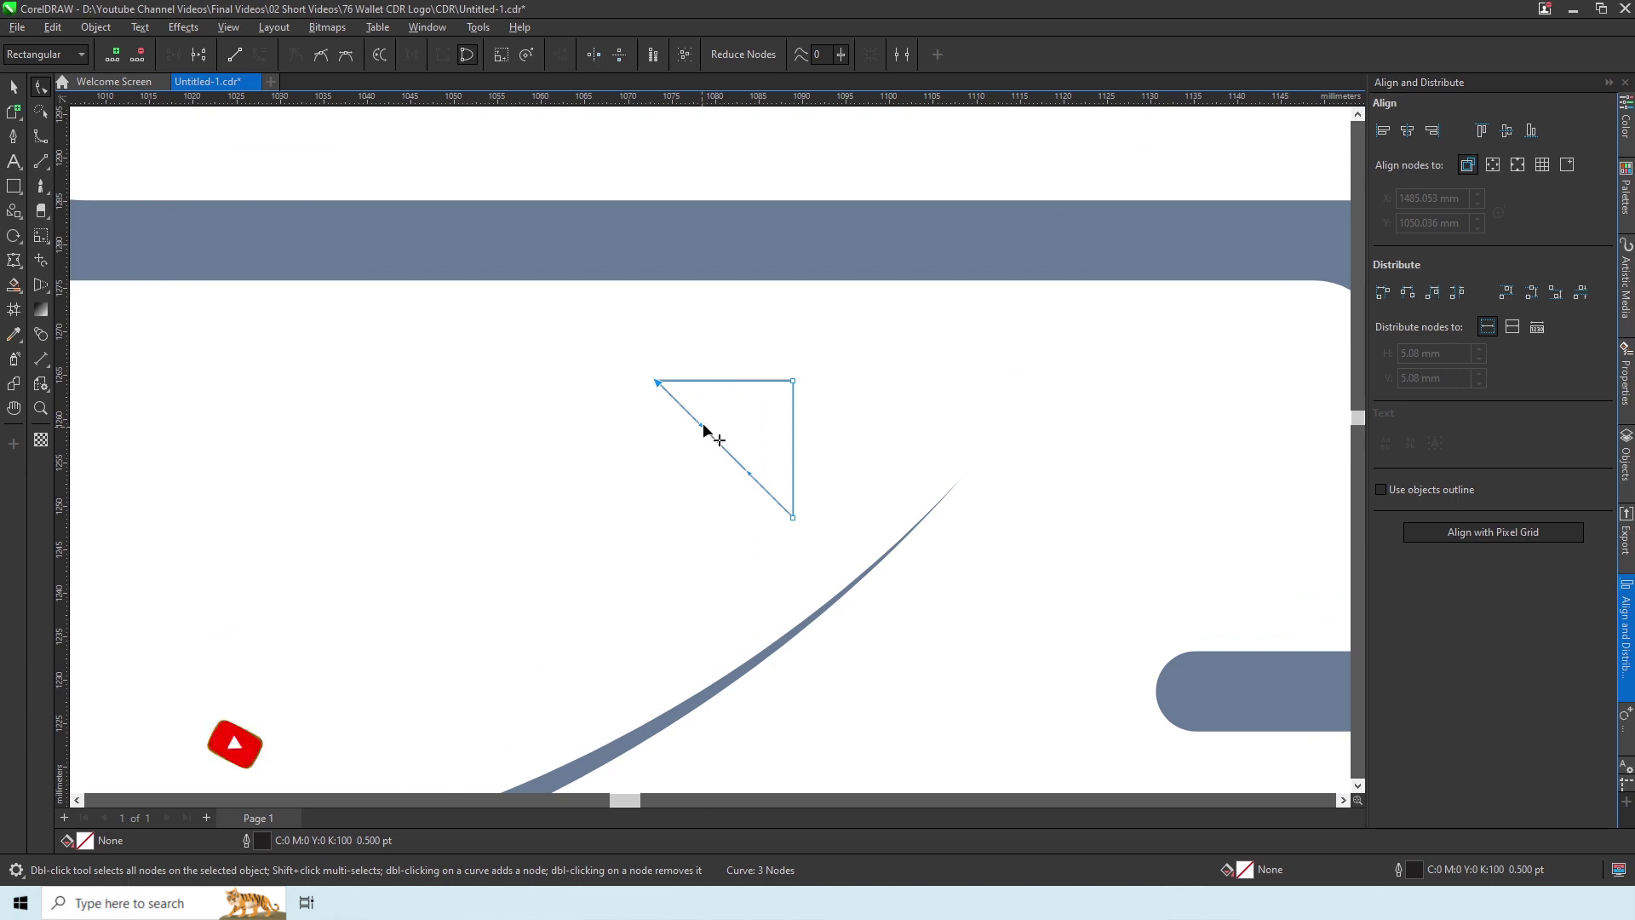
key("space")
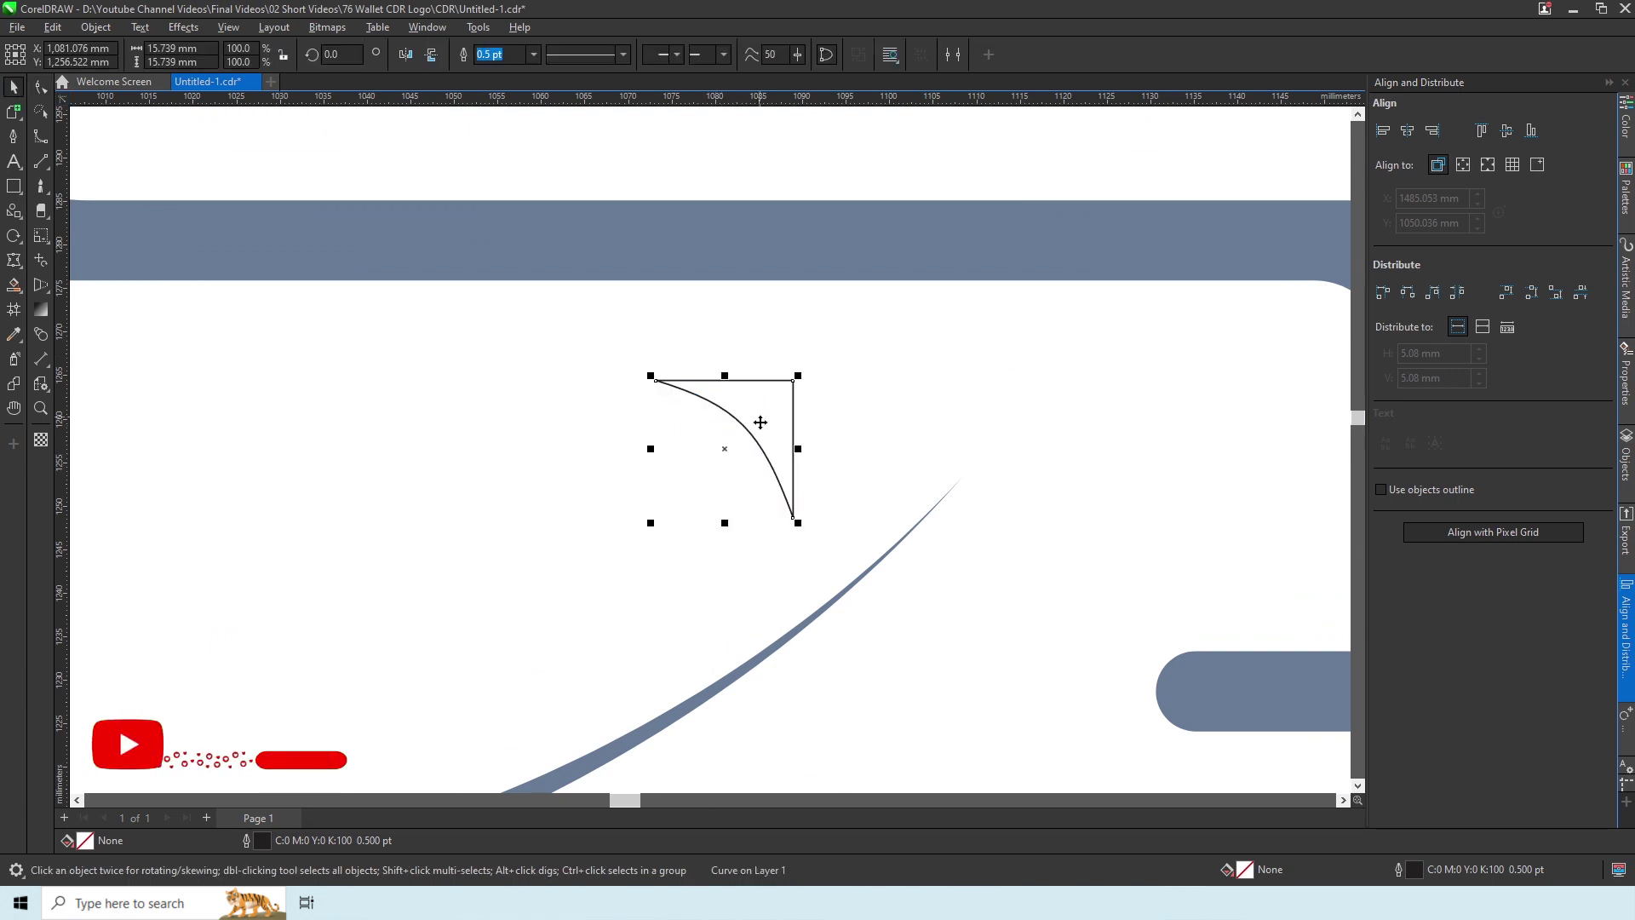
- Rotate and shrink the triangle into an arrowhead capping the upper swoosh tip
left_click_drag(988, 445, 971, 465)
left_click(971, 464)
left_click_drag(1029, 549, 1027, 511)
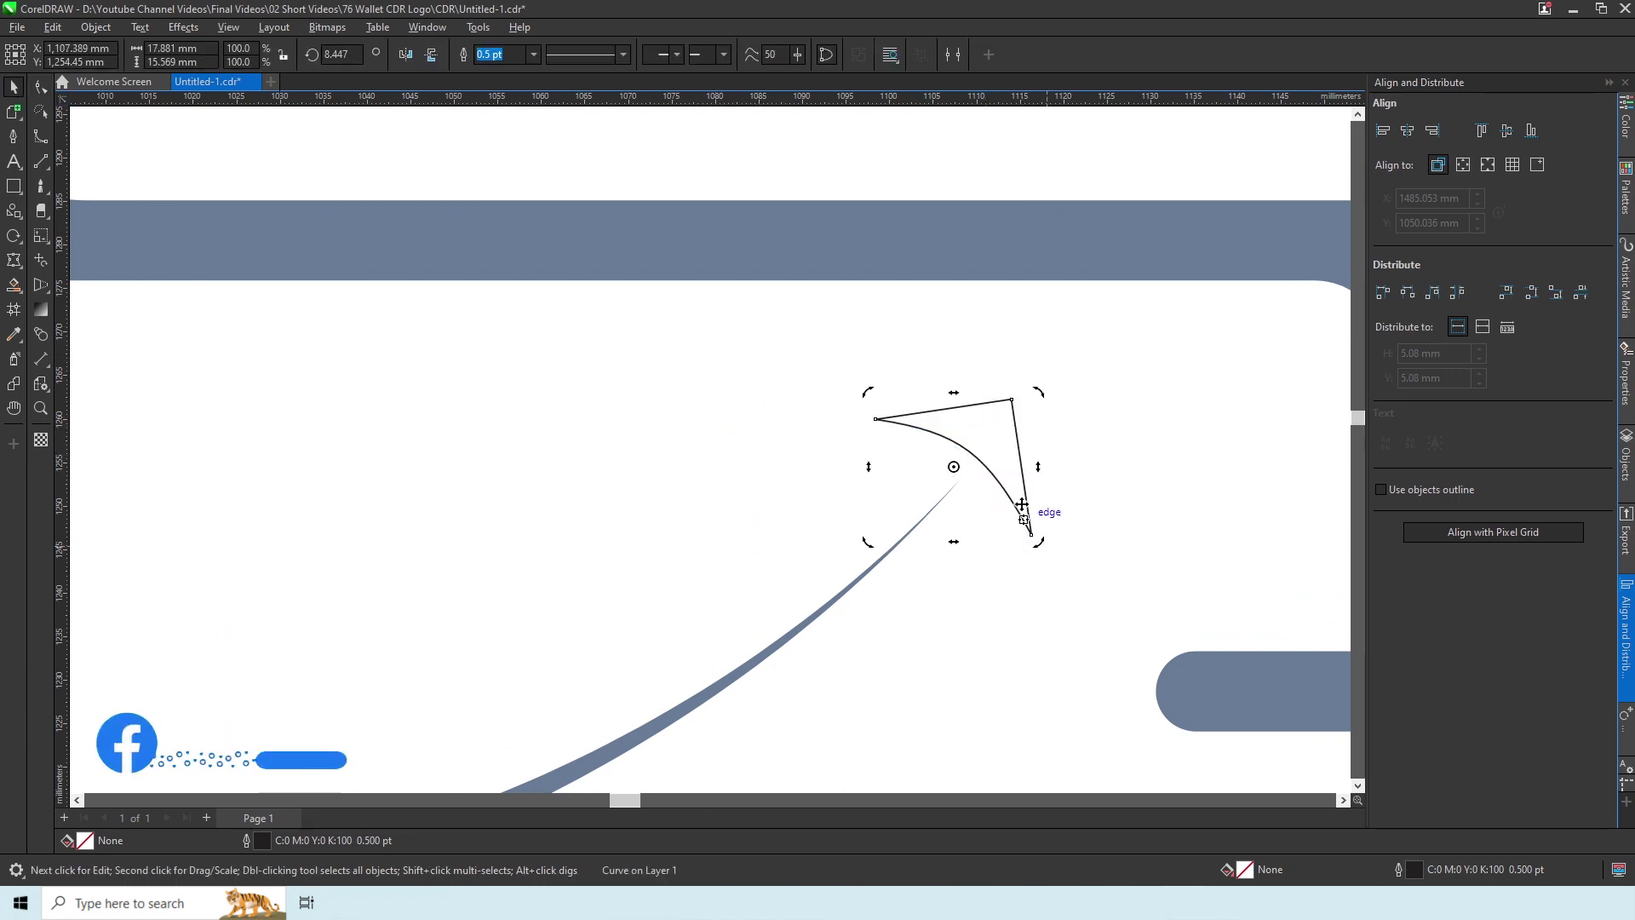
scroll(980, 473, "down", 1)
scroll(979, 460, "down", 1)
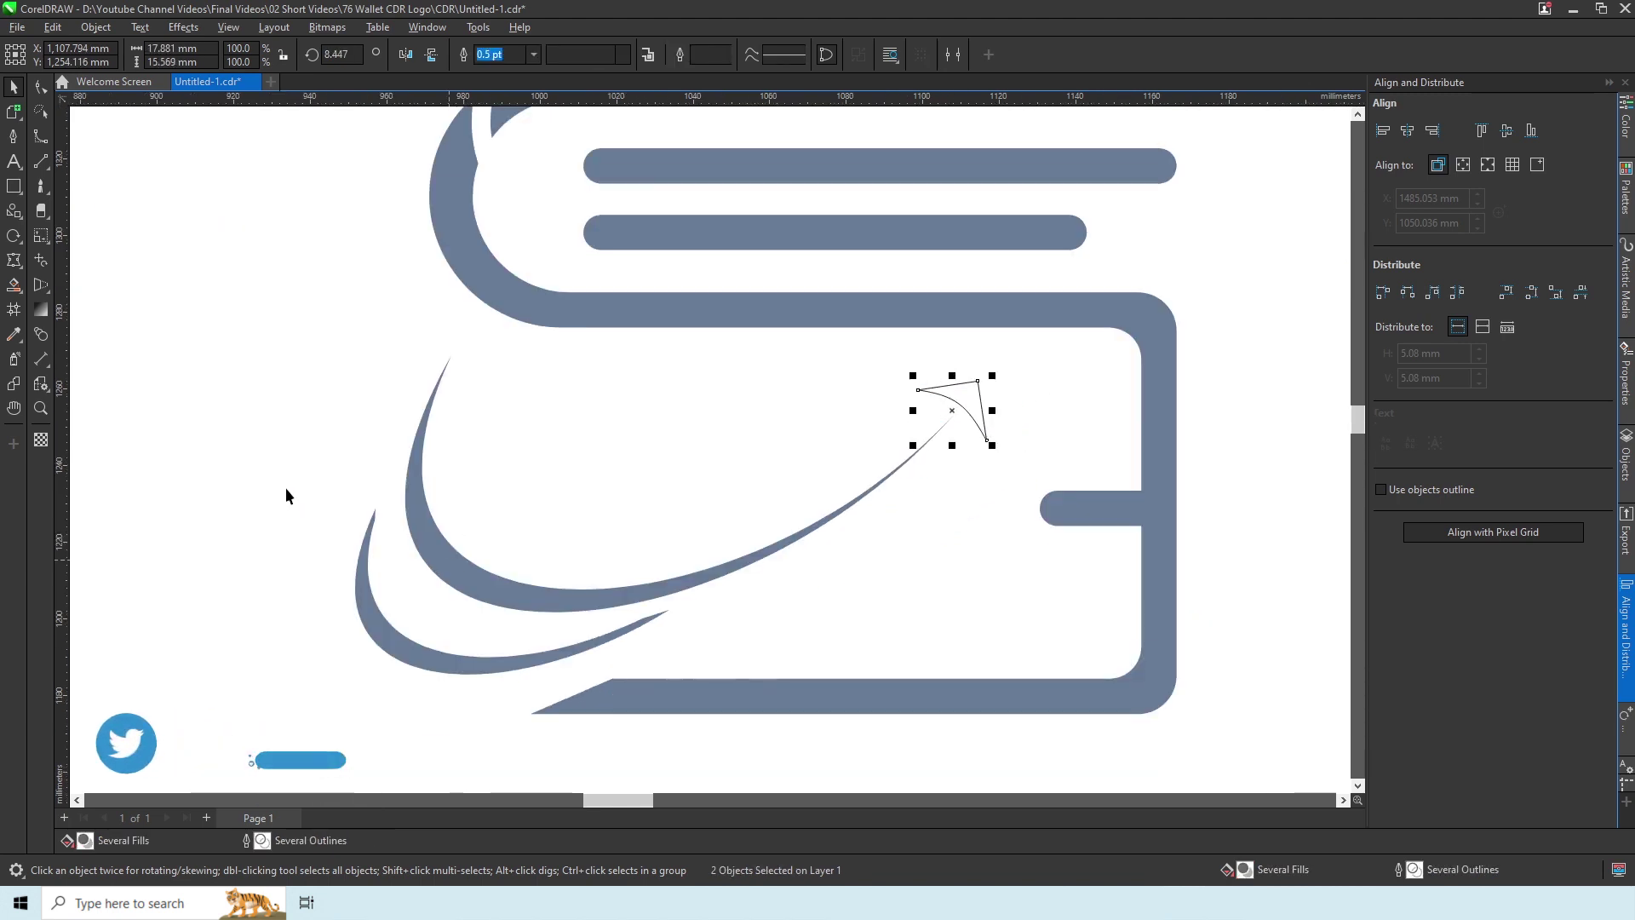
left_click_drag(978, 428, 978, 427)
scroll(980, 394, "up", 1)
scroll(980, 395, "up", 1)
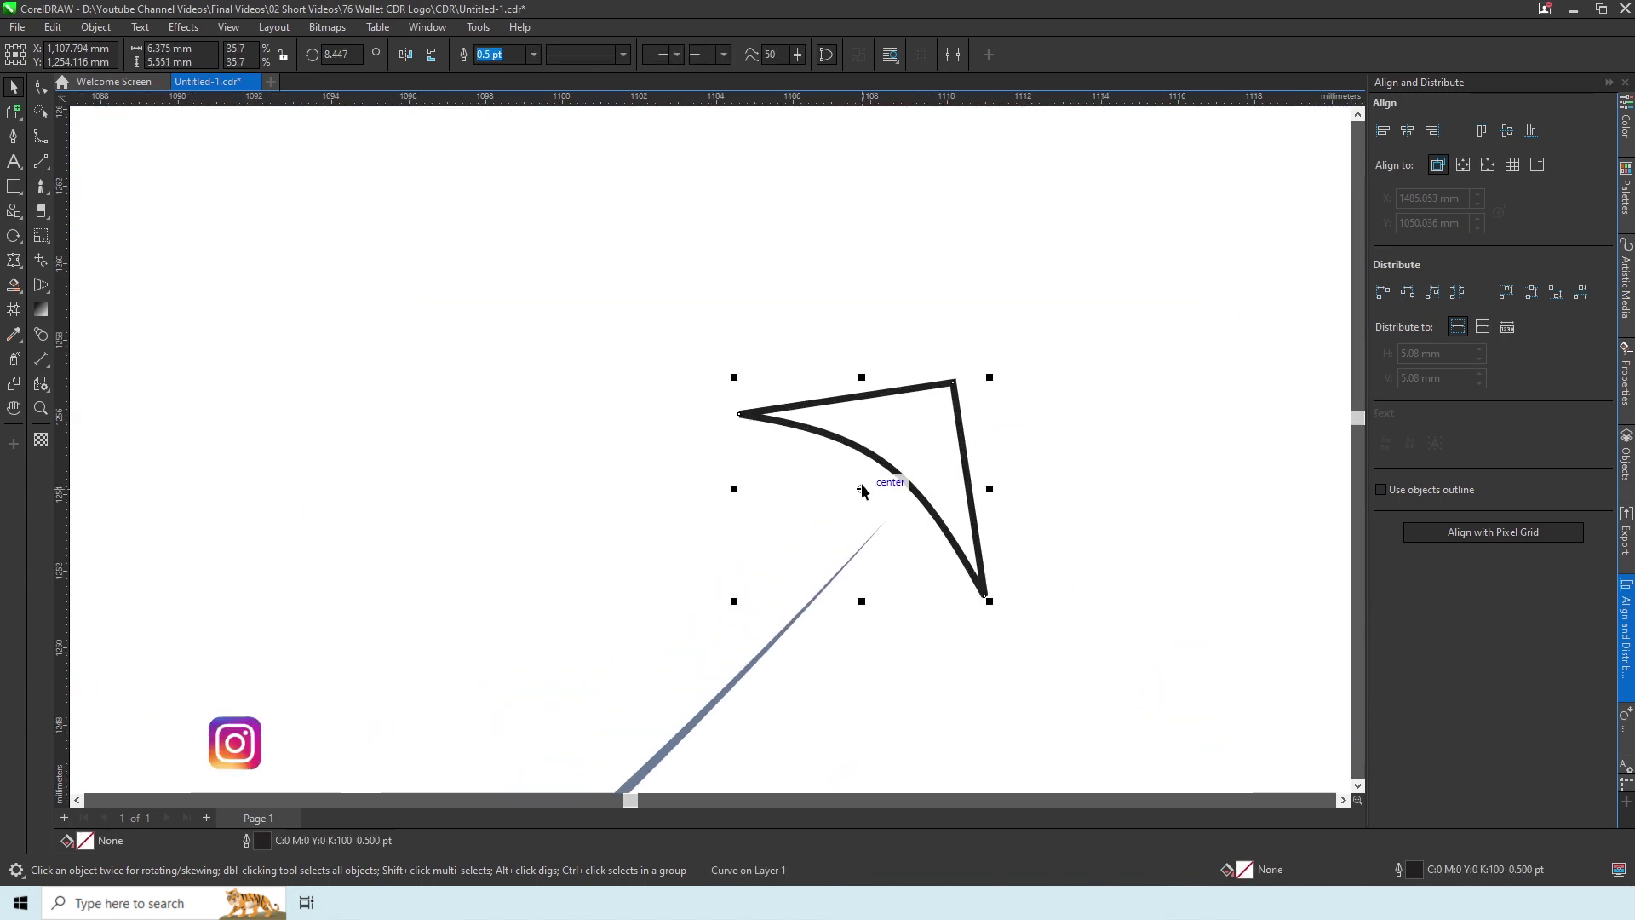
scroll(906, 345, "down", 1)
scroll(905, 345, "down", 1)
left_click(682, 390)
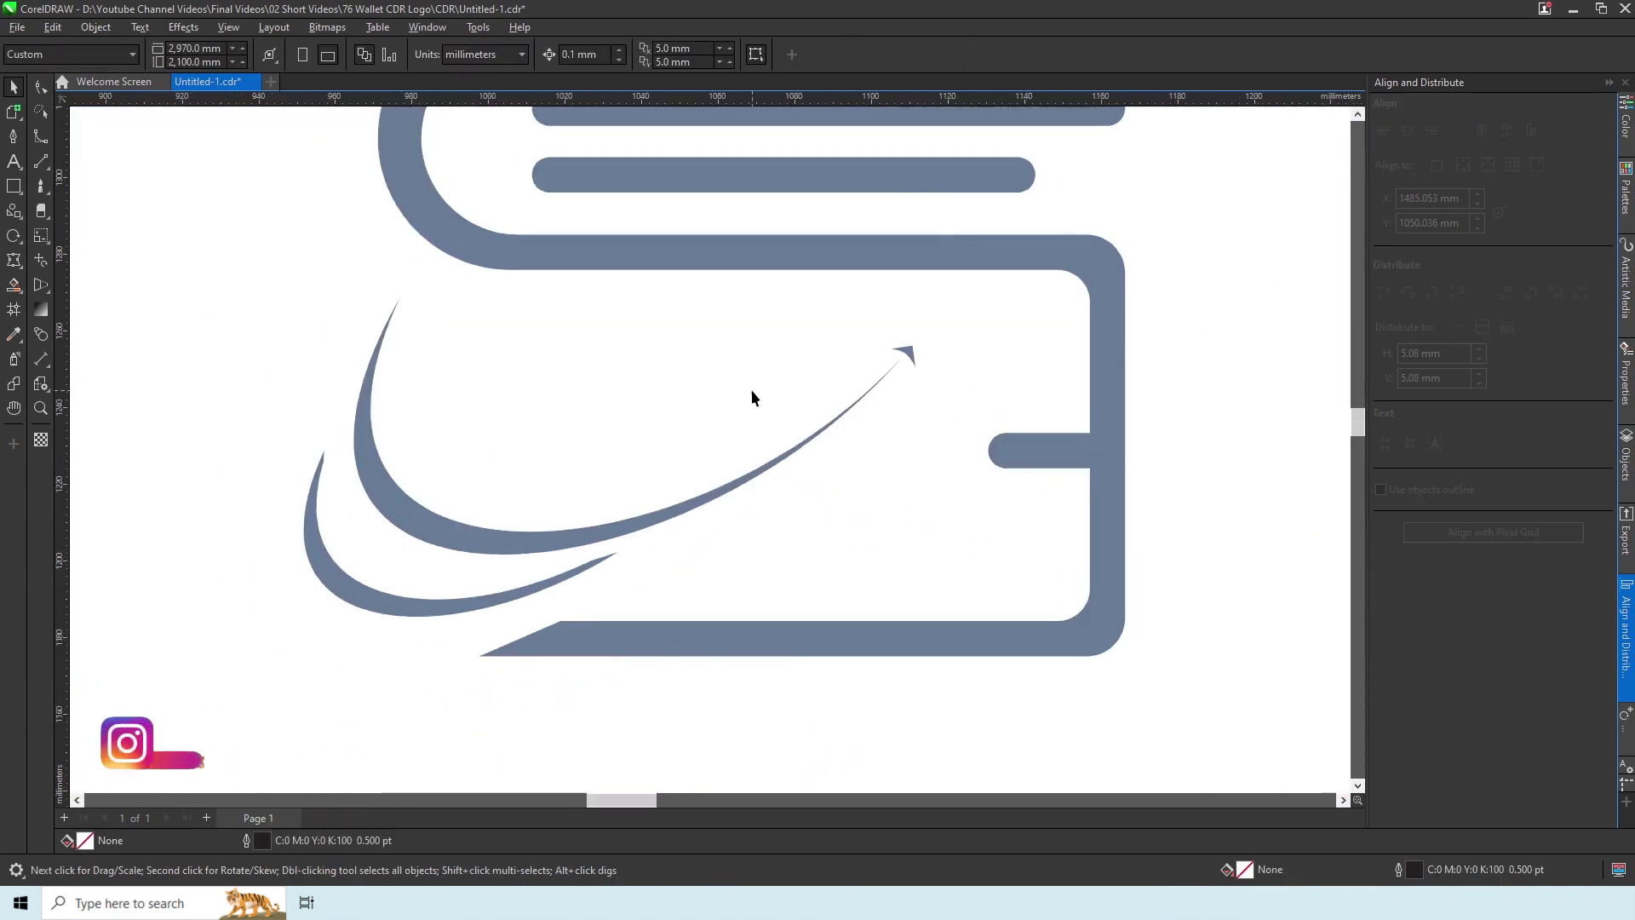
scroll(518, 467, "down", 1)
scroll(871, 552, "right", 2)
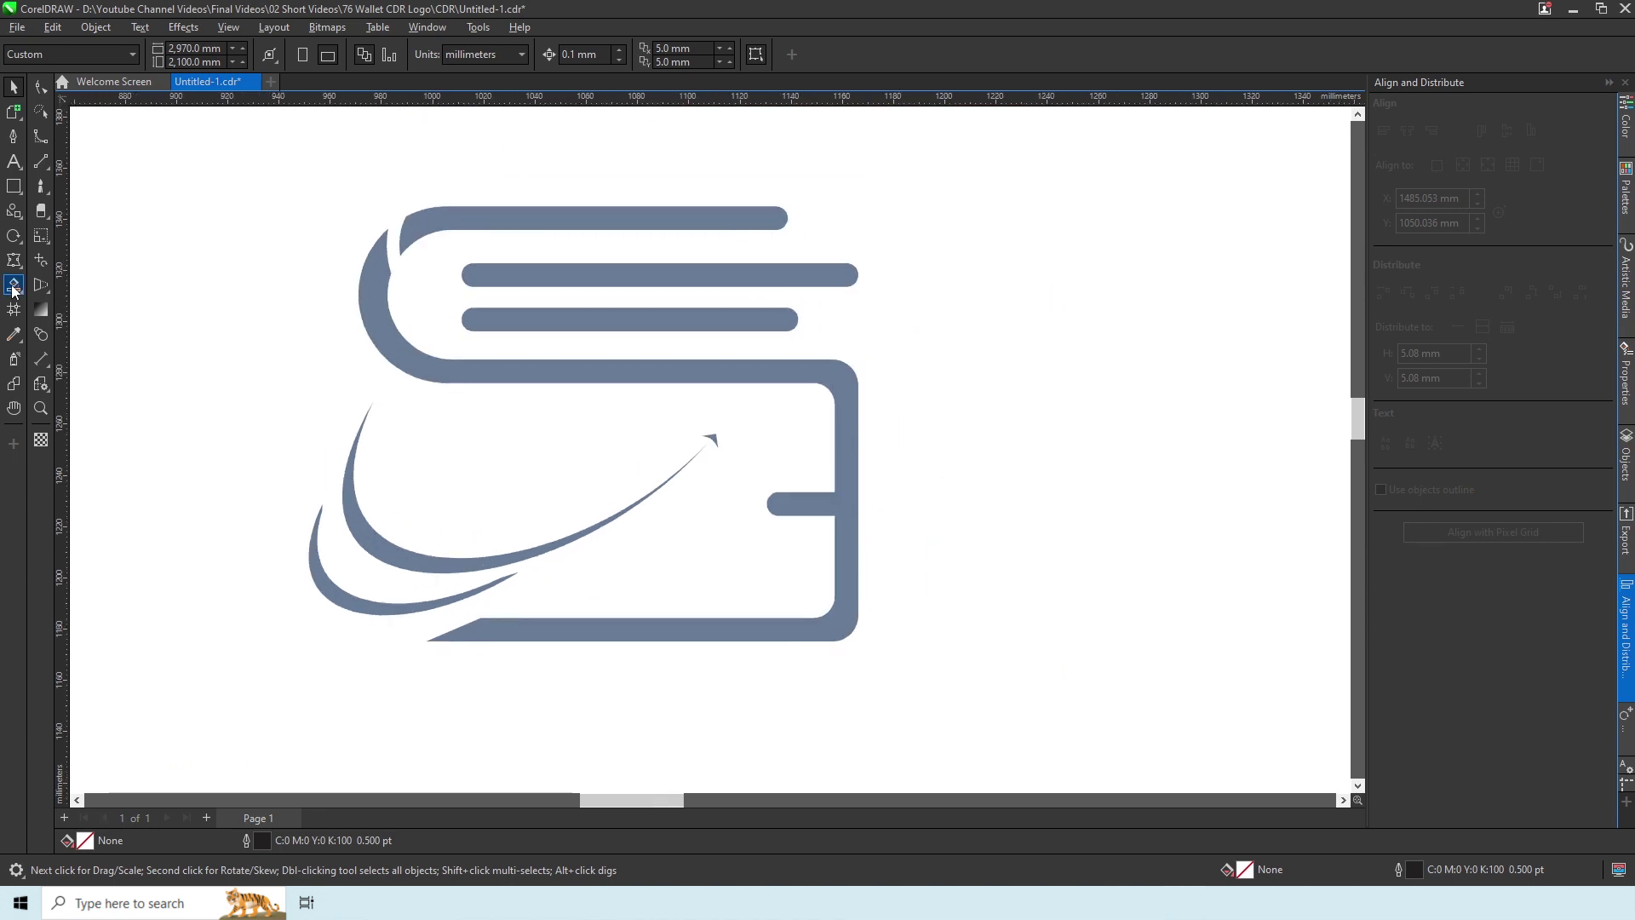
- Draw a small circle and move it onto the rounded end of the wallet tab
key("F7")
scroll(803, 548, "up", 3)
left_click_drag(799, 545, 837, 577)
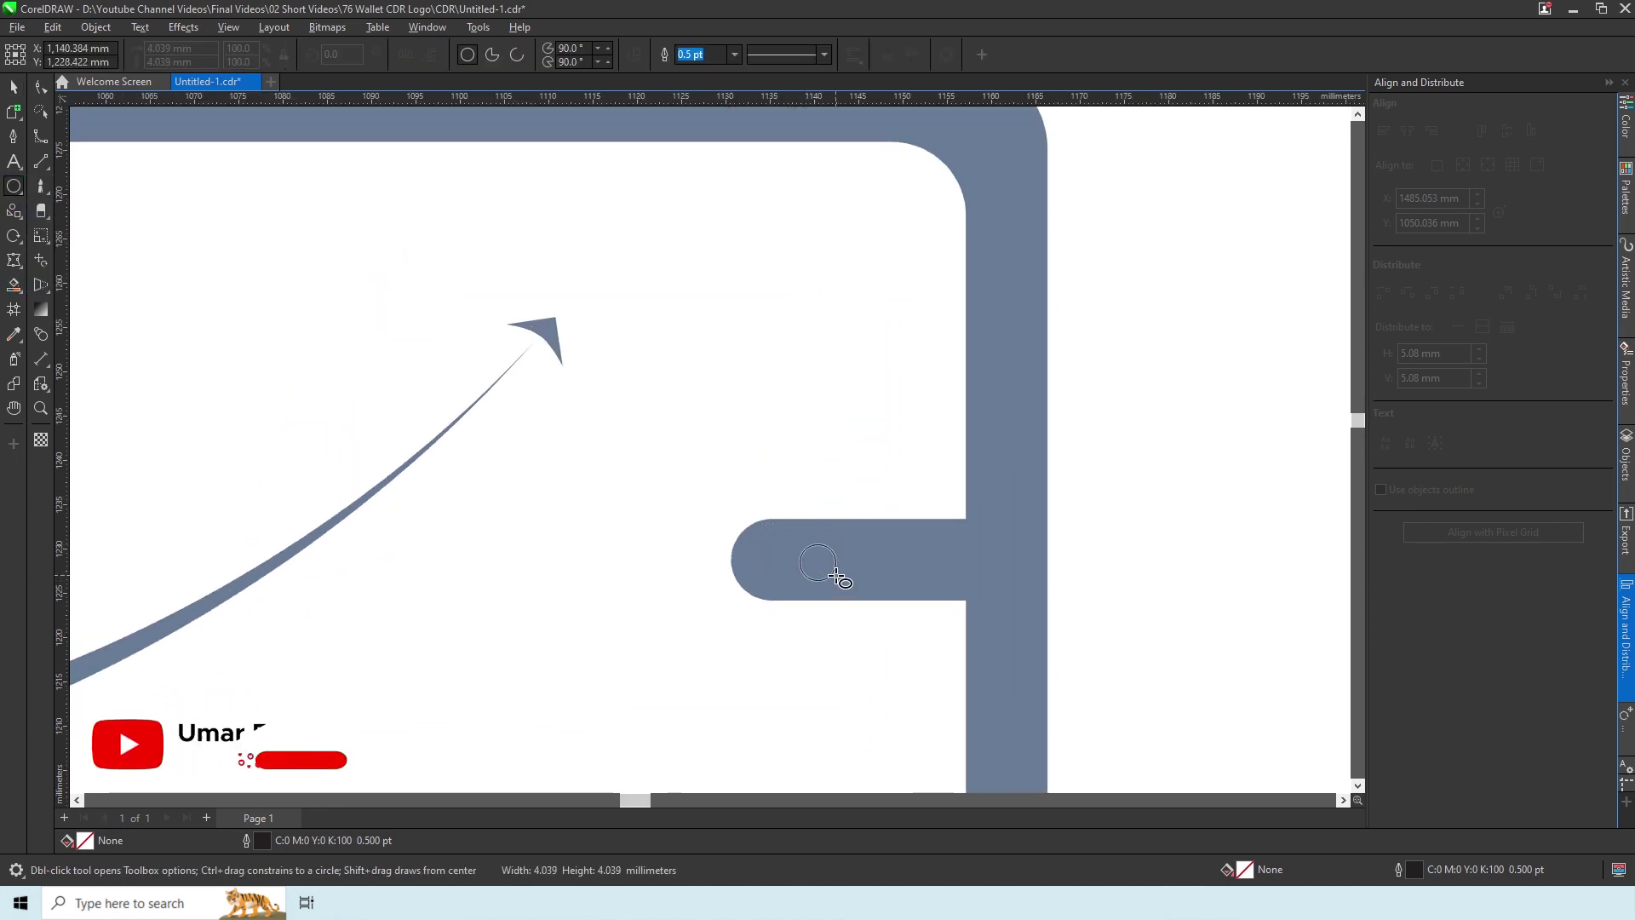
scroll(872, 576, "up", 2)
scroll(873, 577, "up", 1)
key("space")
left_click_drag(633, 475, 489, 477)
- Add a rectangle across the tab, centre the circle with it, and trim the circle out as a hole
left_click(14, 185)
left_click(68, 179)
left_click_drag(734, 347, 606, 596)
key("space")
left_click(526, 433, "shift")
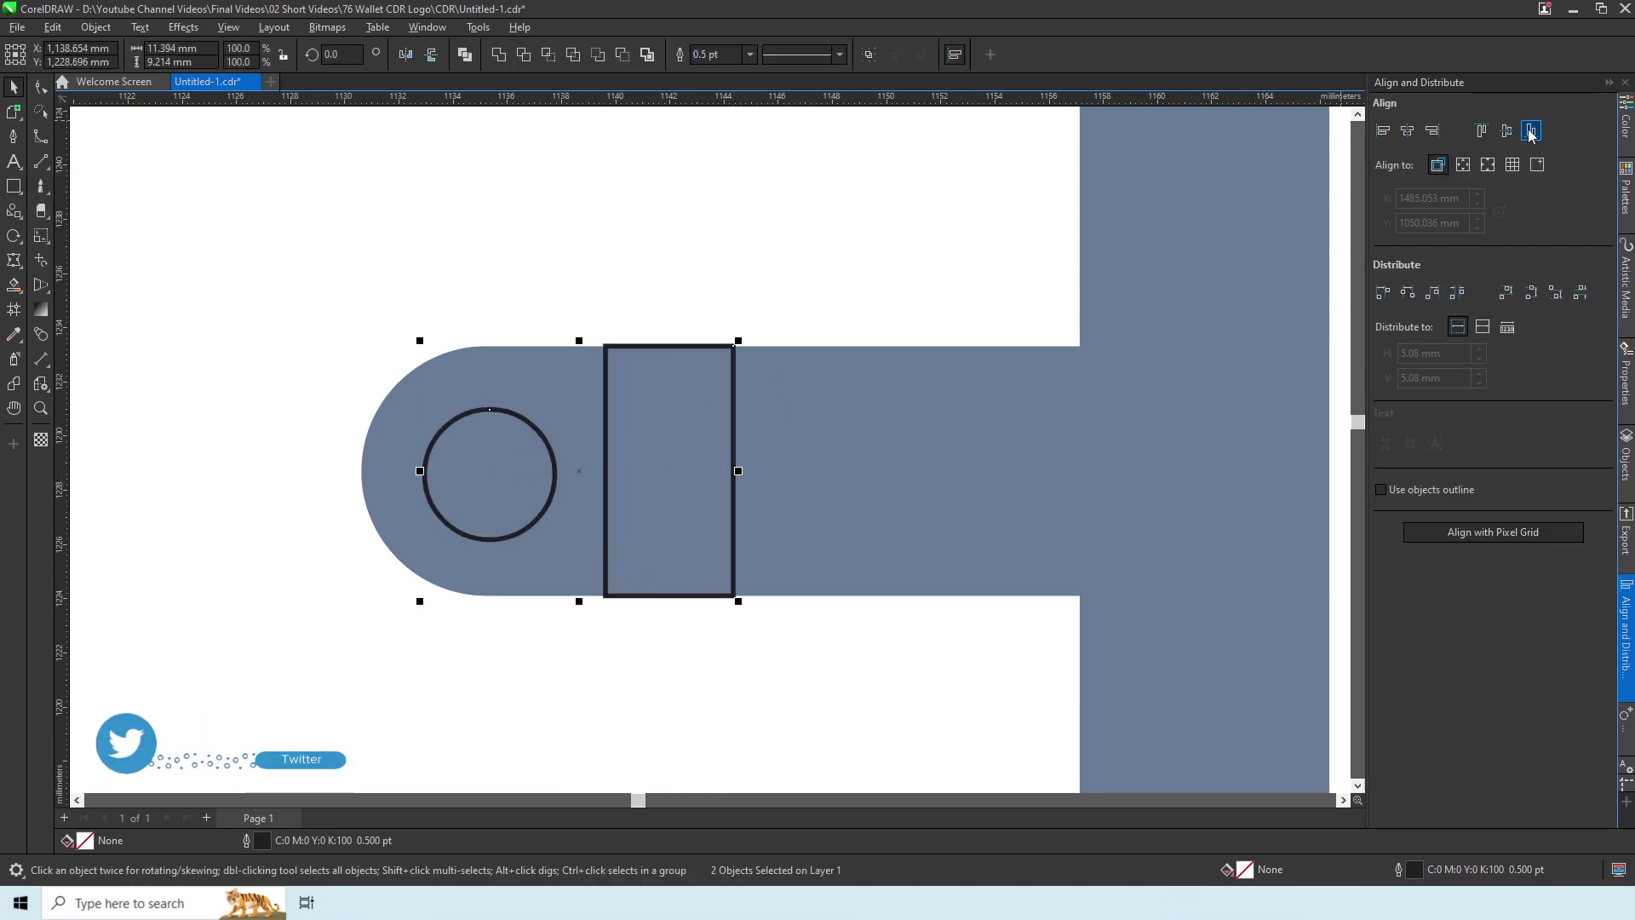
left_click(1415, 133)
left_click(460, 266)
left_click(701, 449)
left_click(490, 471)
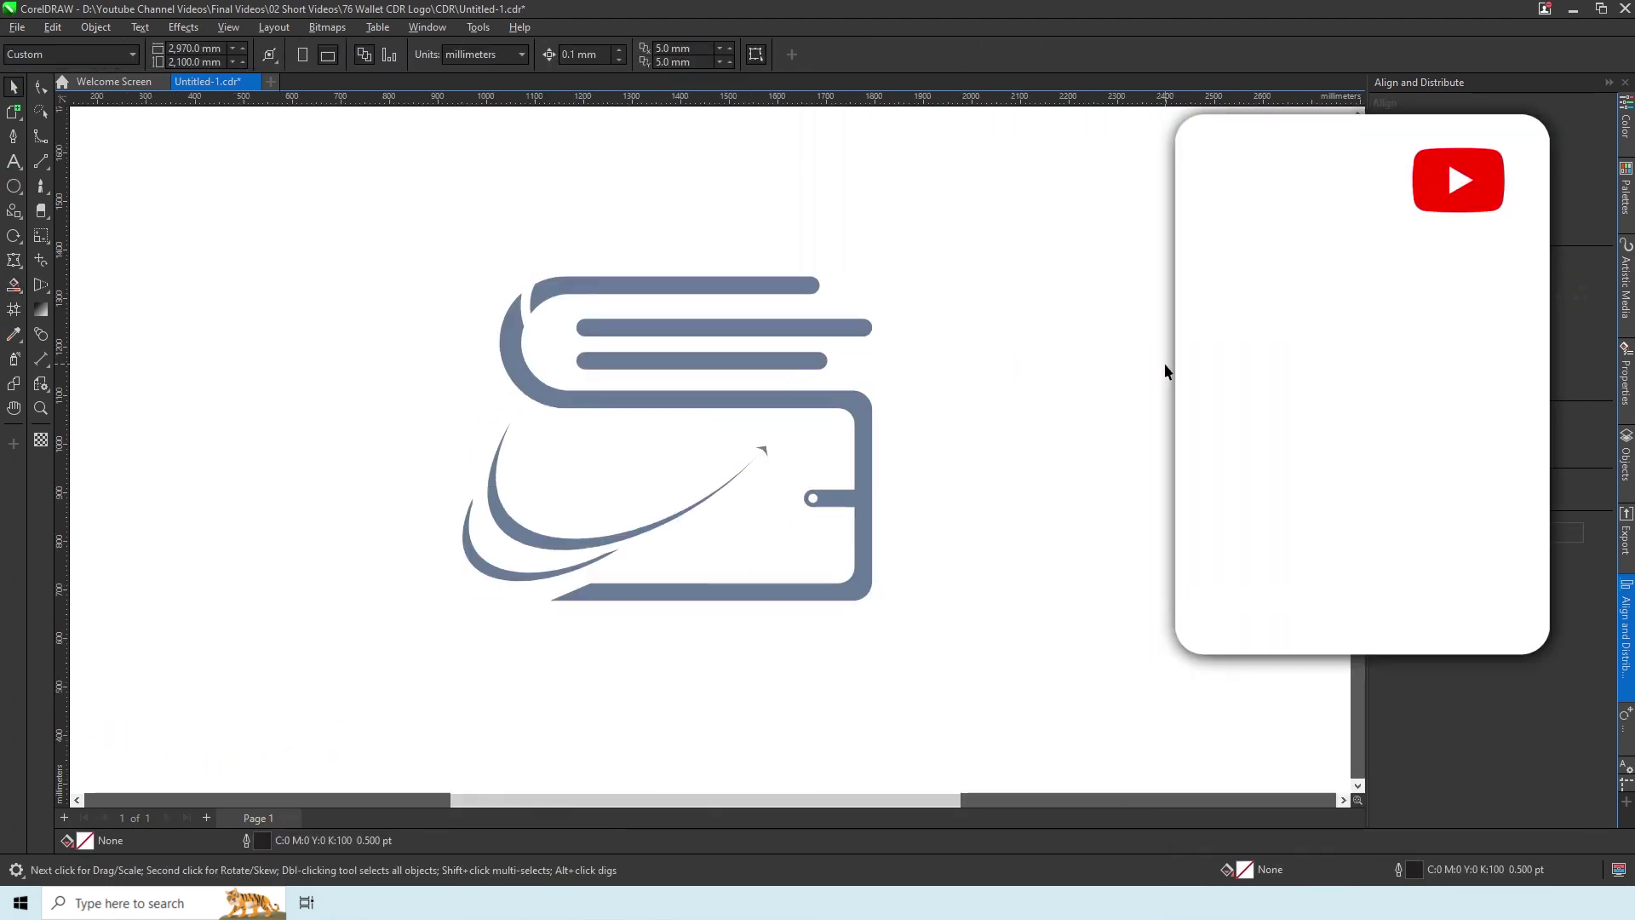